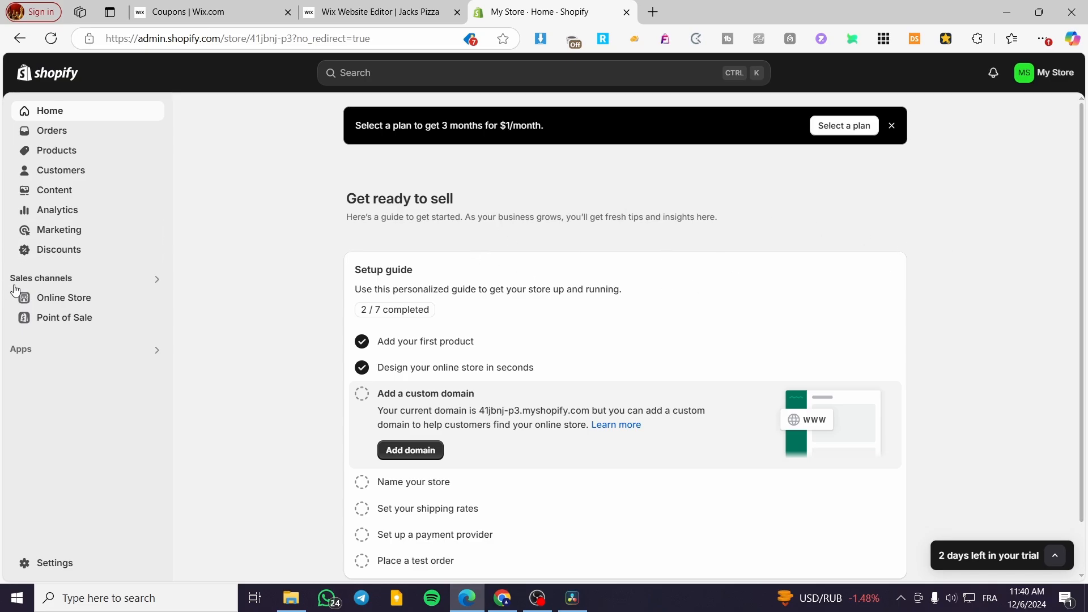
- Open the online store's Themes page, look over the free themes and visit the Theme Store
click(59, 301)
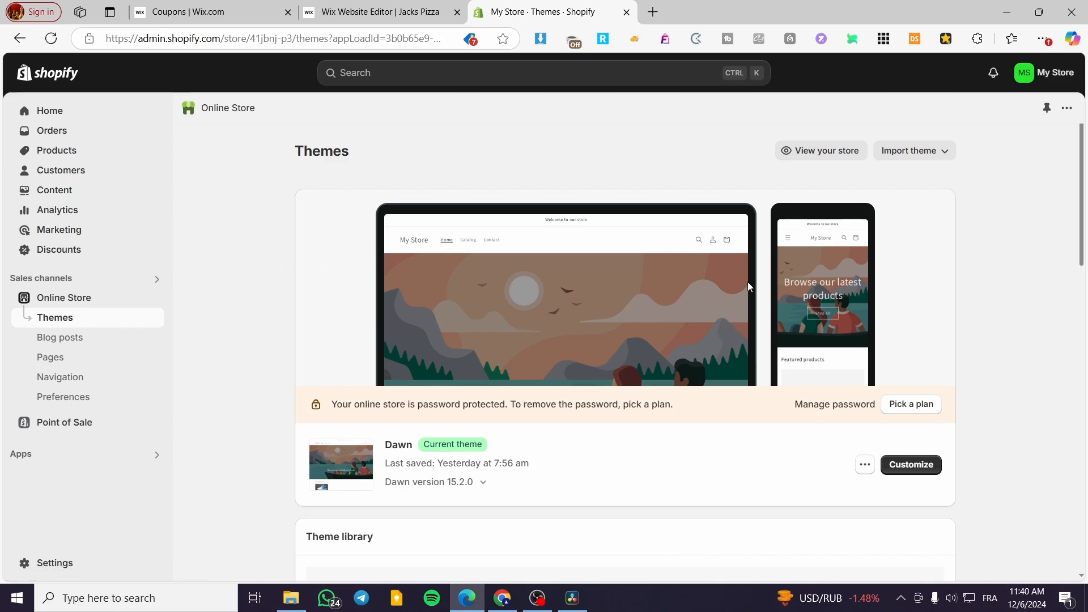
scroll(737, 281, down, 3)
scroll(624, 289, down, 2)
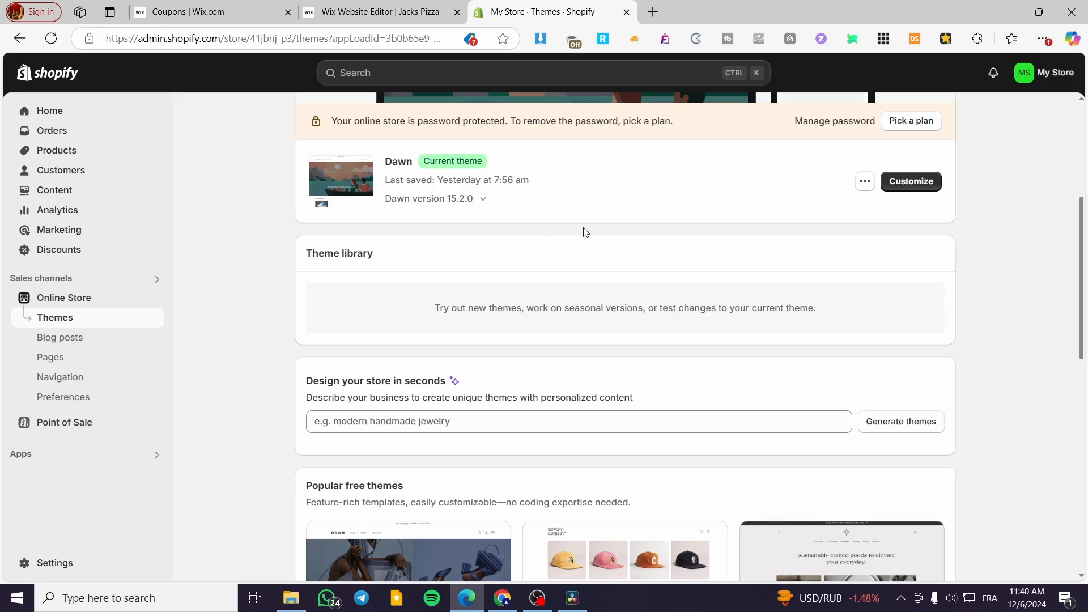
scroll(793, 308, down, 7)
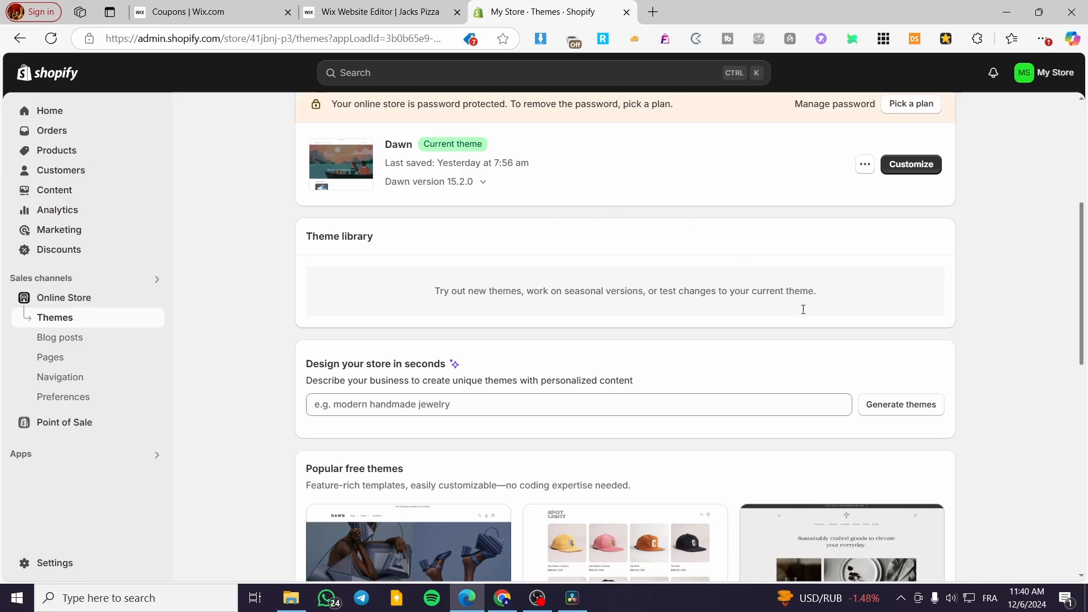
scroll(822, 340, down, 3)
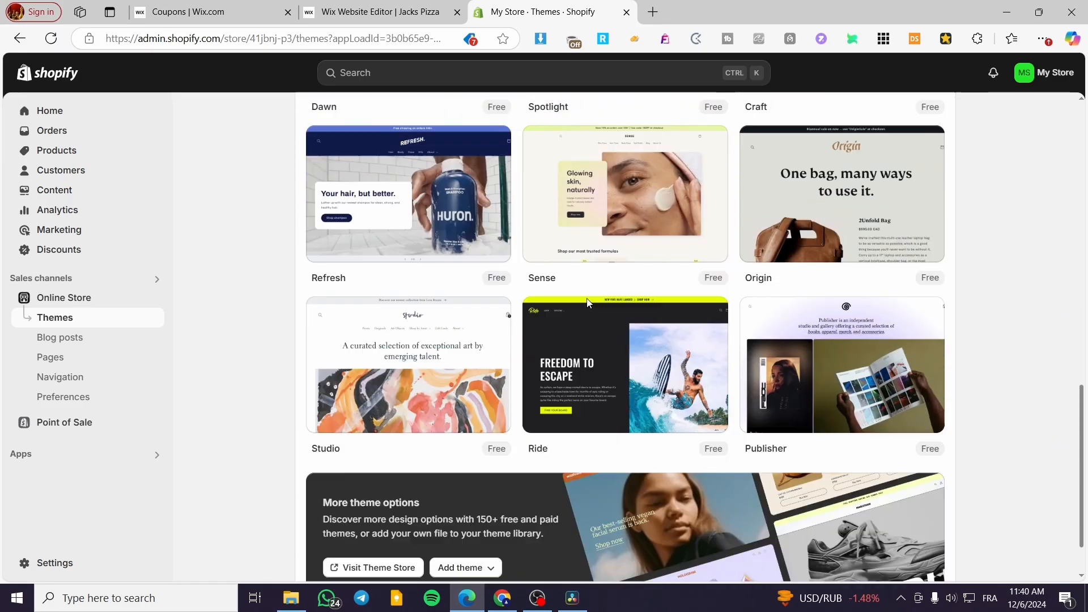
scroll(391, 420, up, 3)
scroll(454, 482, down, 4)
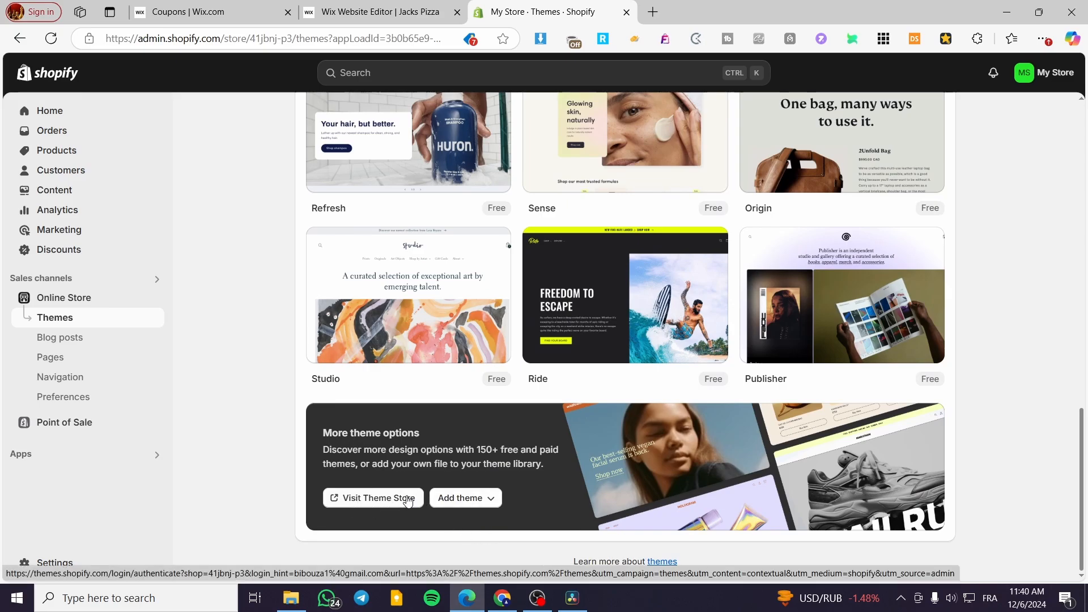
click(365, 503)
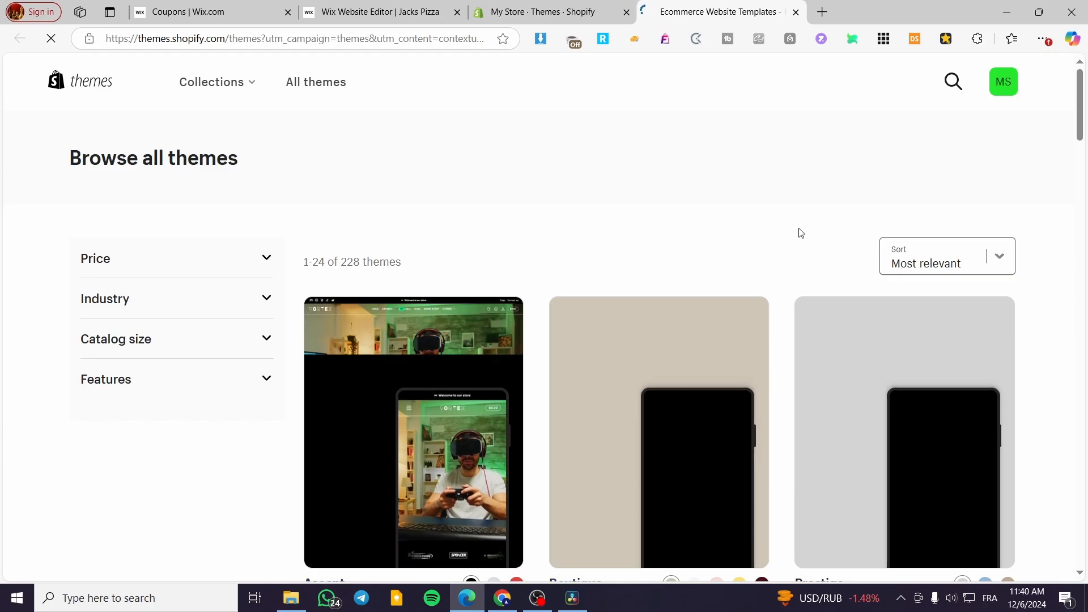
- Search the Theme Store for "Prestige" and open that theme's page
scroll(1019, 236, down, 2)
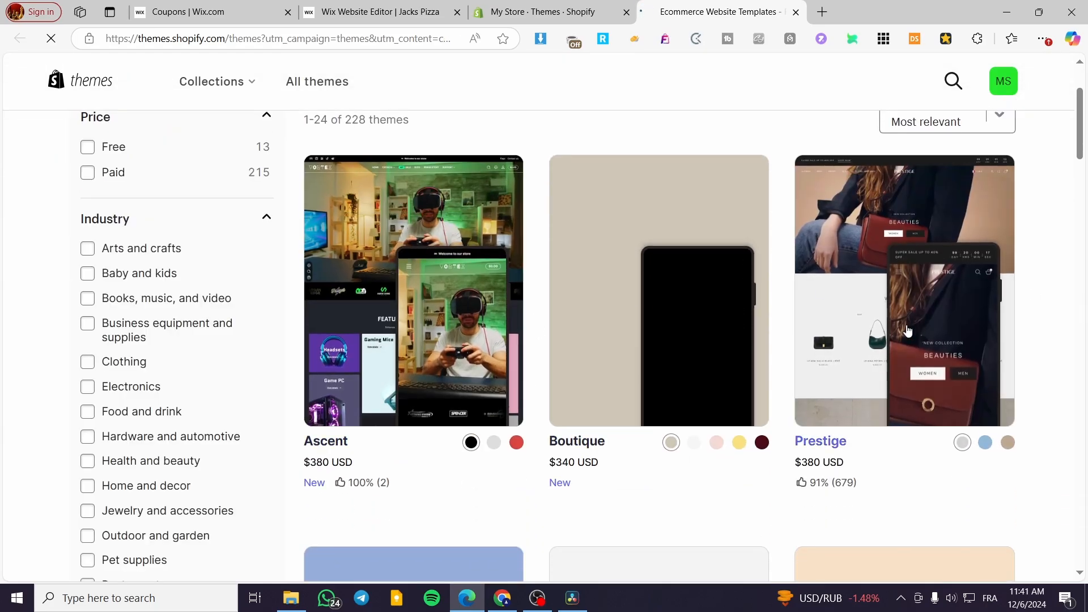
scroll(265, 290, up, 2)
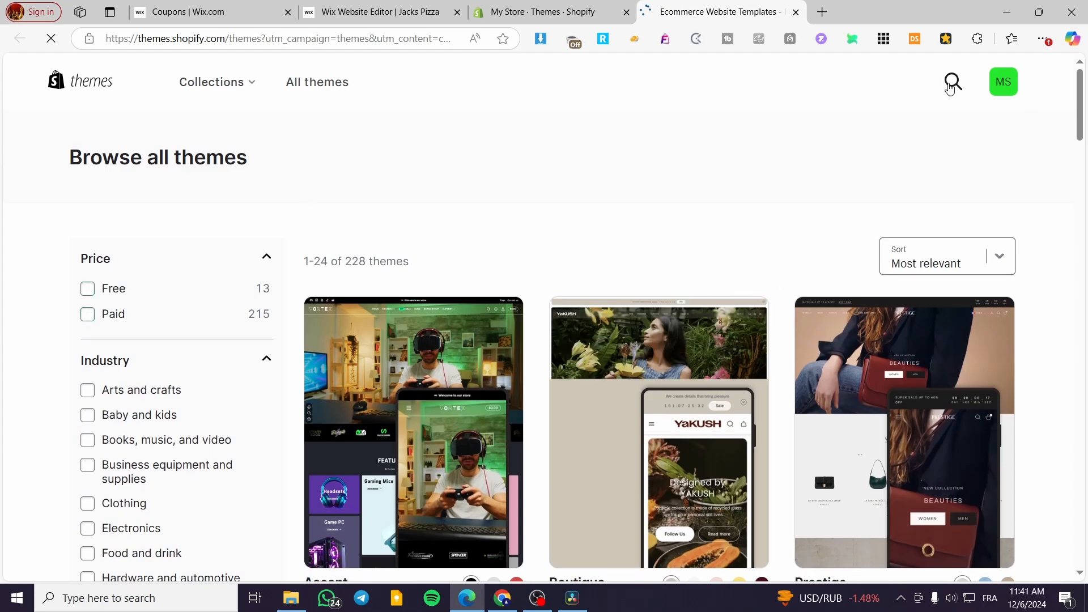
click(950, 85)
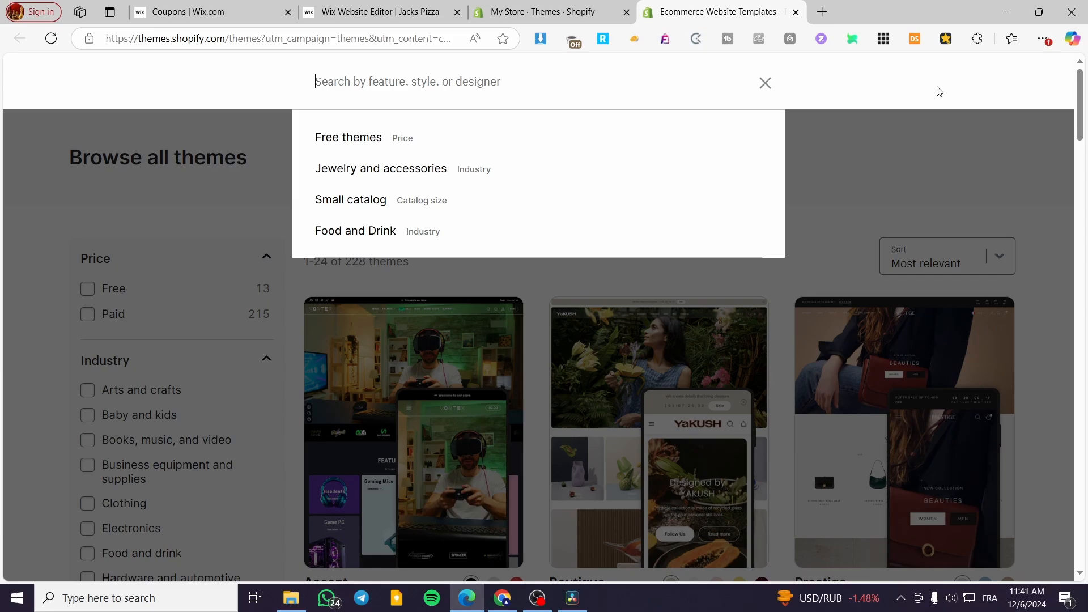
text(Pre)
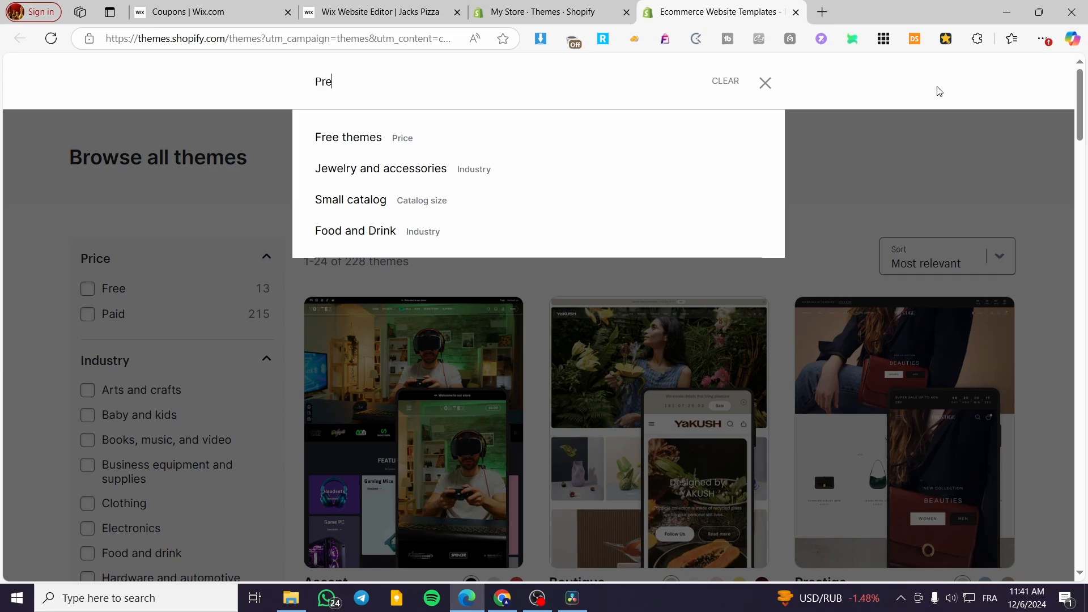
text(stige)
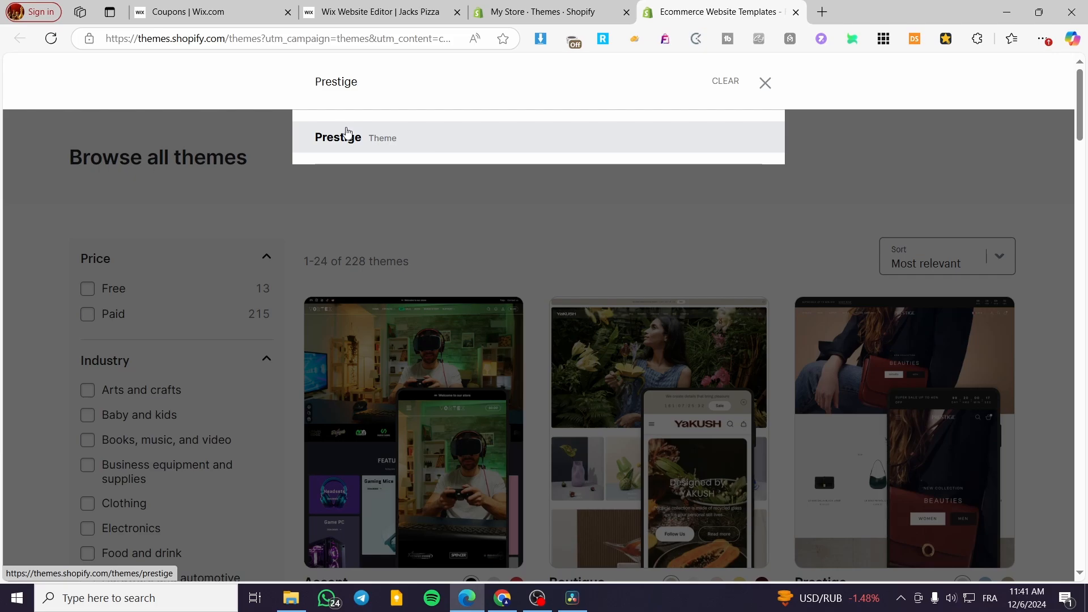
click(347, 133)
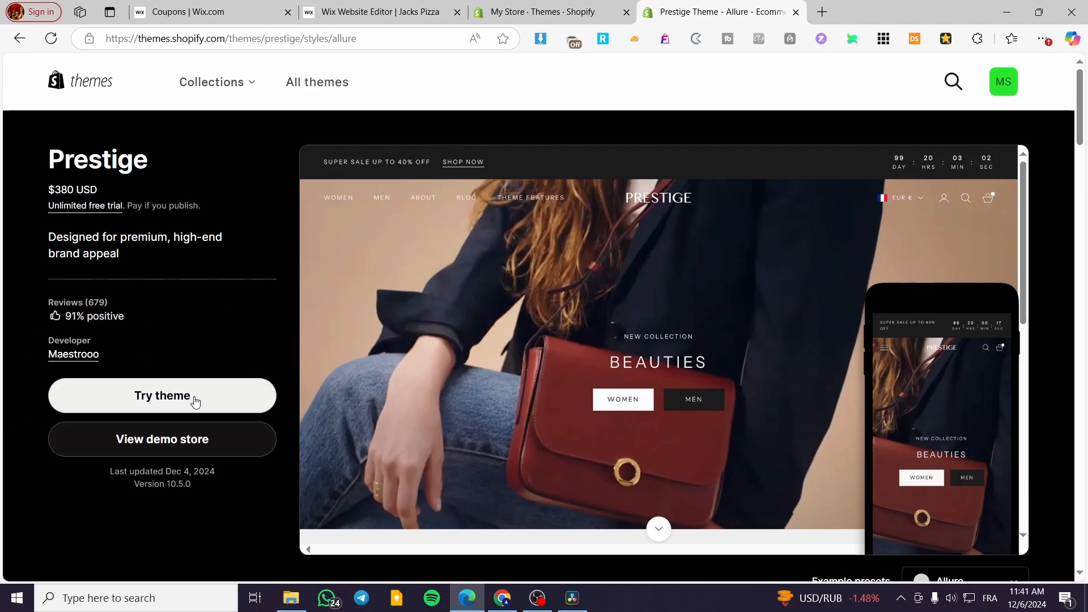
- Open the Prestige demo store in a new browser tab and switch to it
right_click(164, 441)
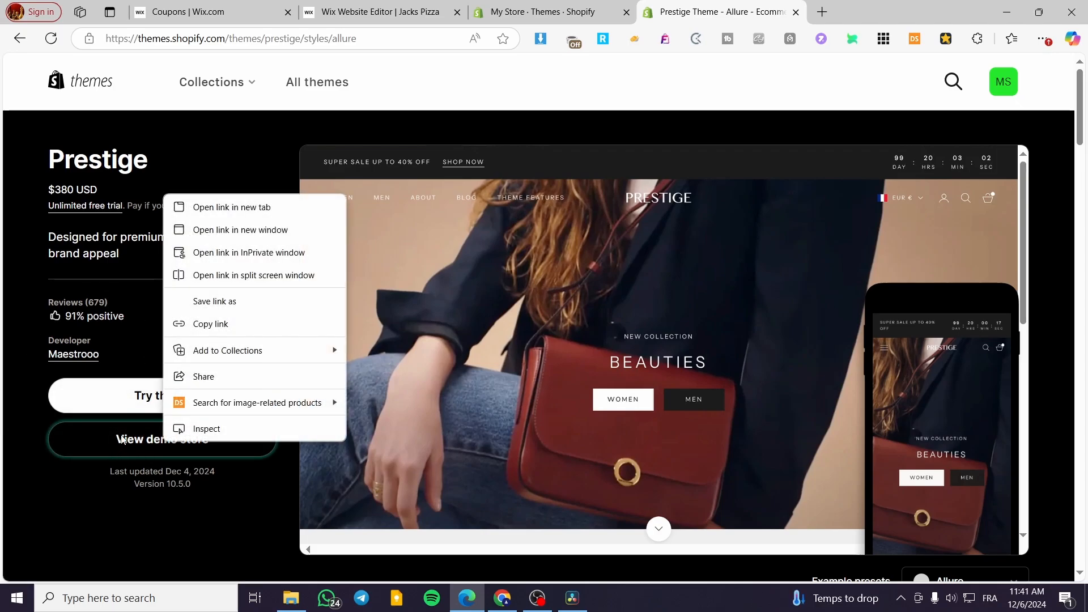
click(265, 216)
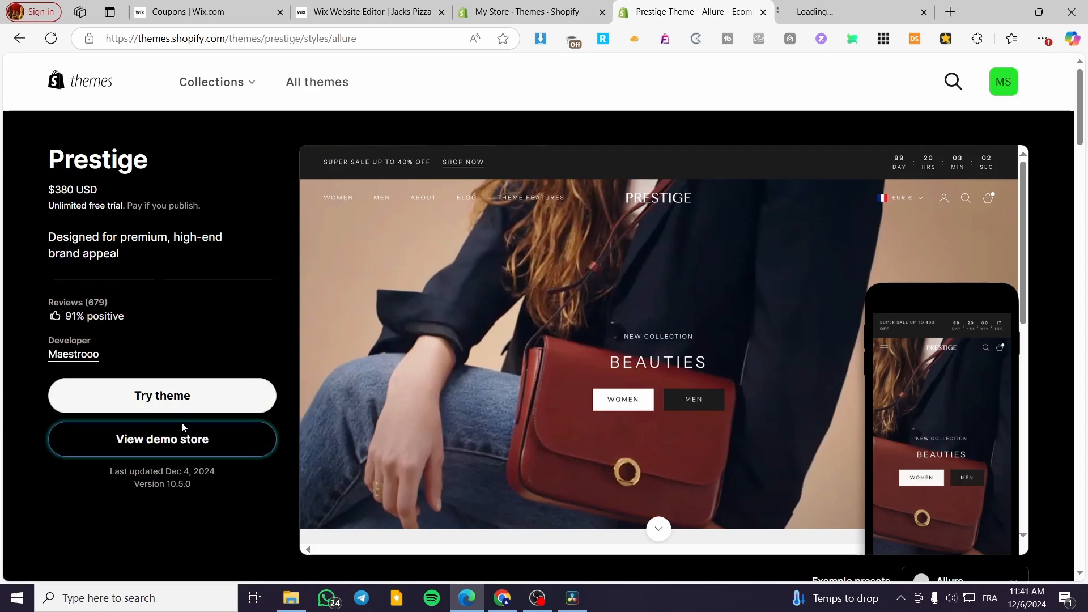
click(874, 4)
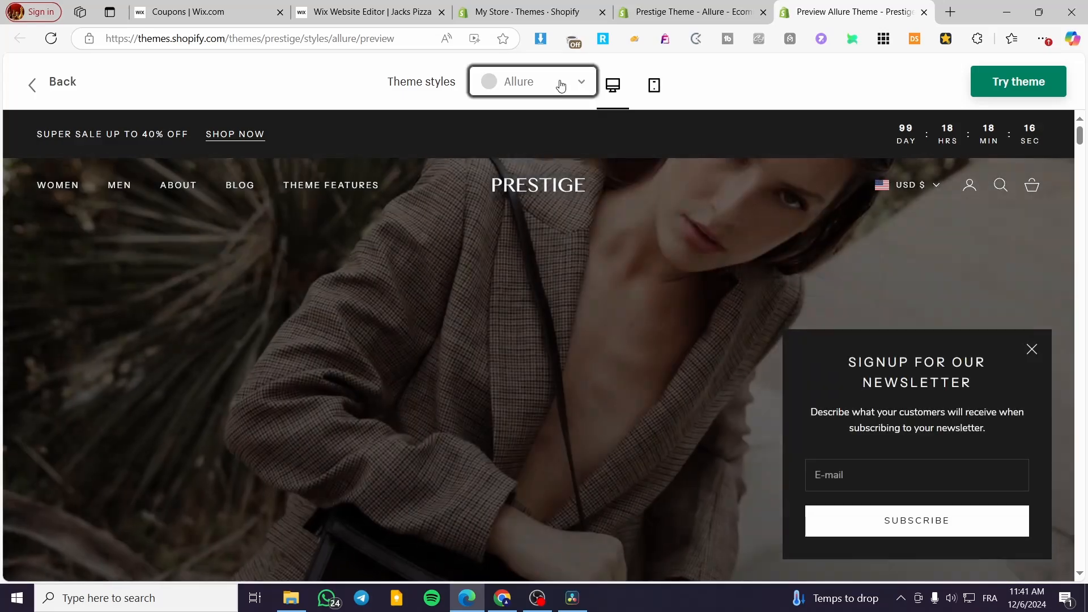
- Preview the Prestige theme in the Couture and Vogue styles, then return to the Allure style
click(559, 85)
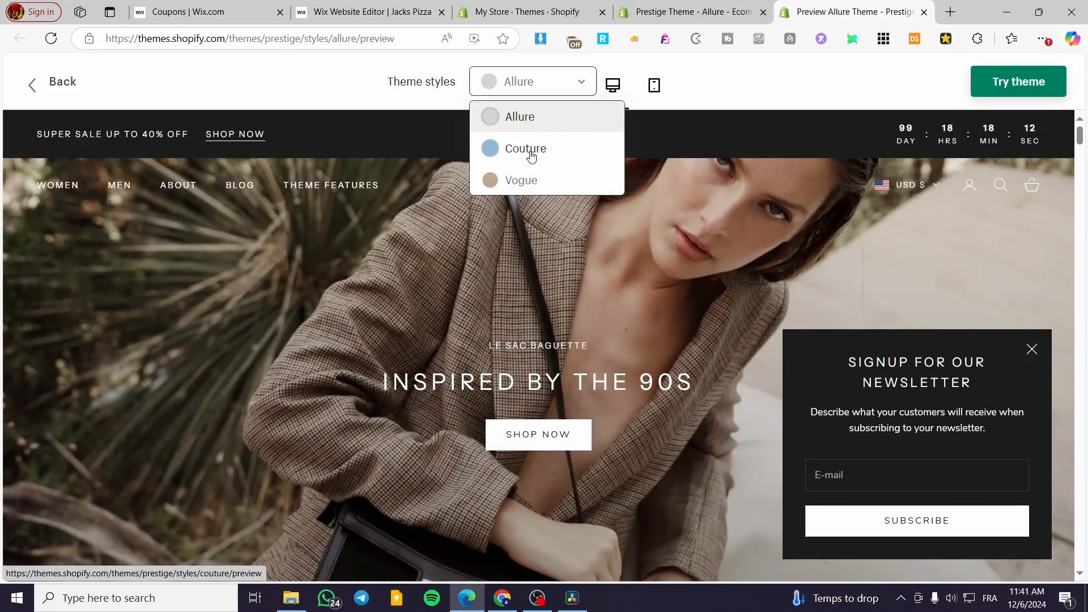
click(527, 149)
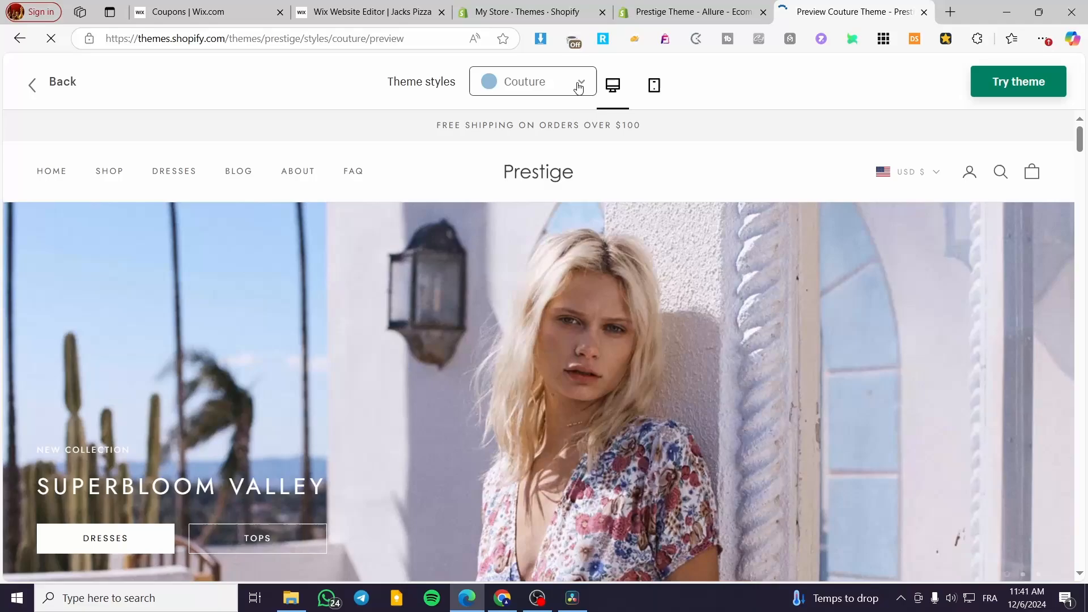
click(578, 85)
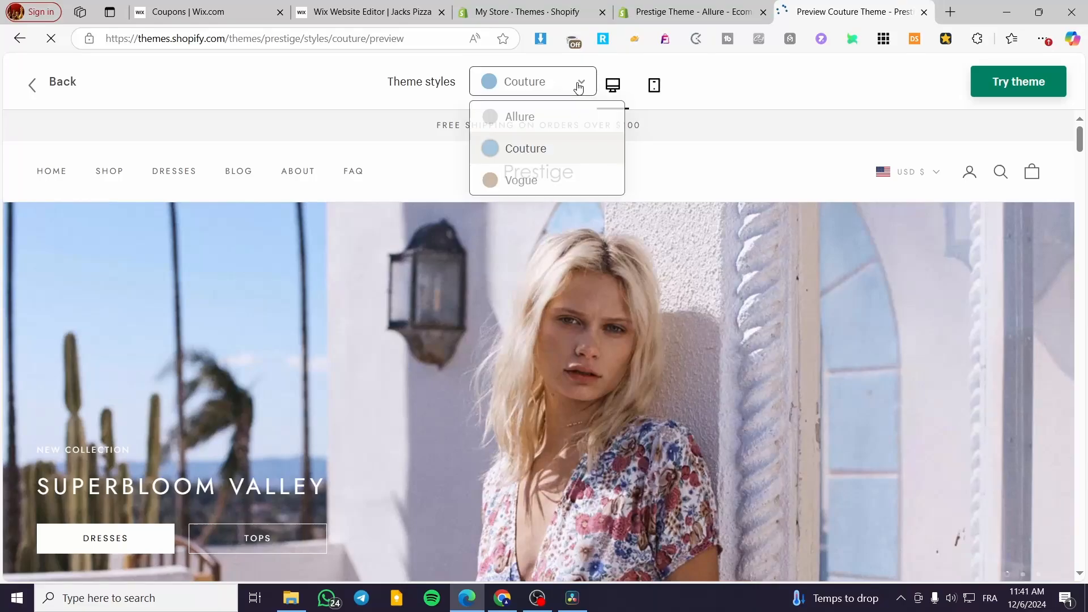
click(528, 180)
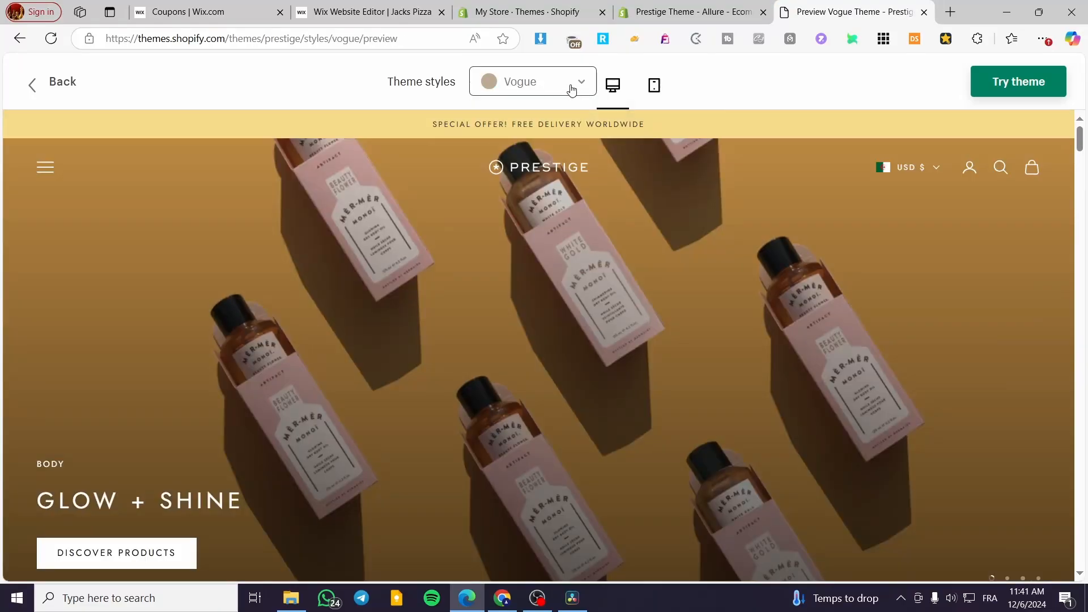
click(571, 89)
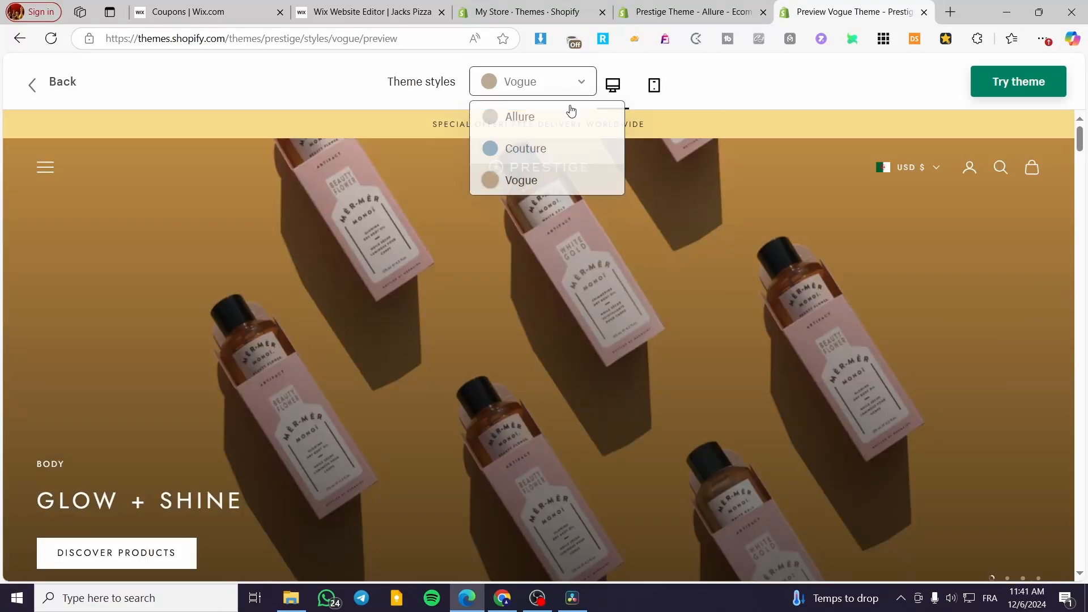
click(565, 120)
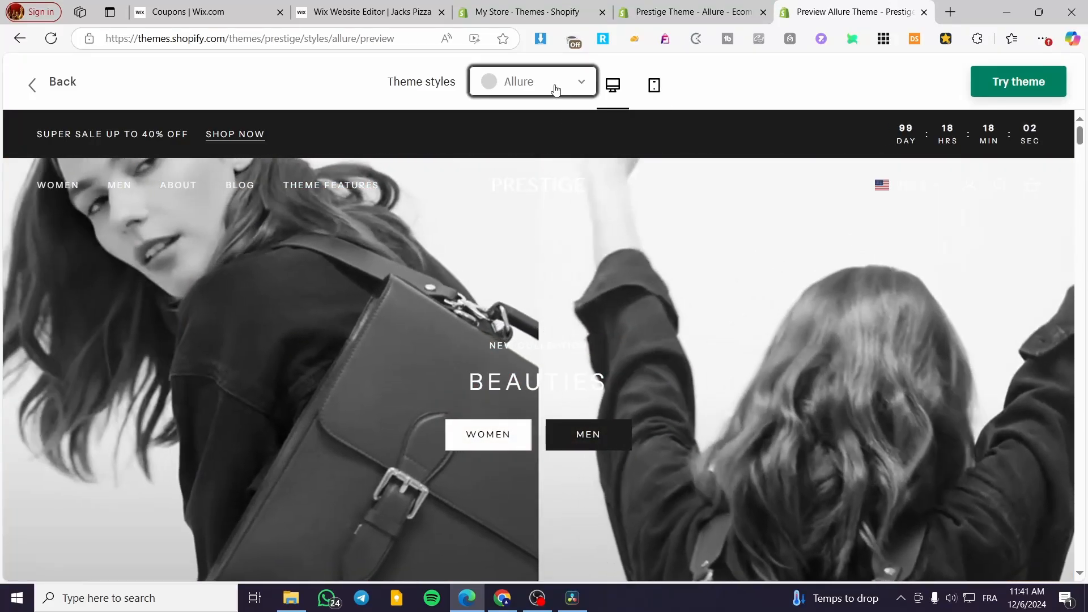
- Examine the Allure demo's home page down through its best-selling women's bags
click(556, 90)
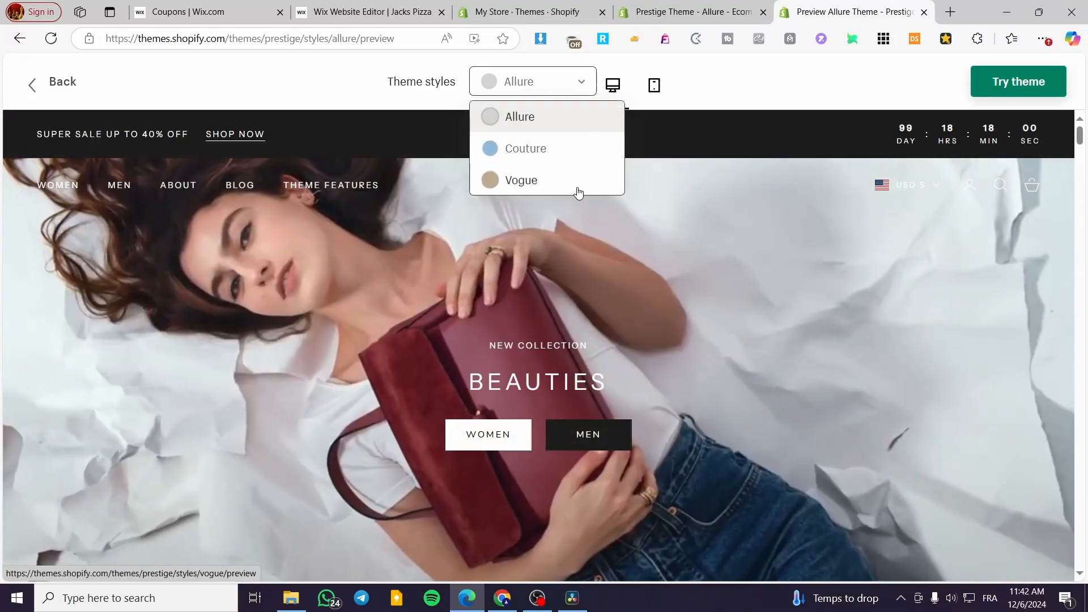
click(717, 83)
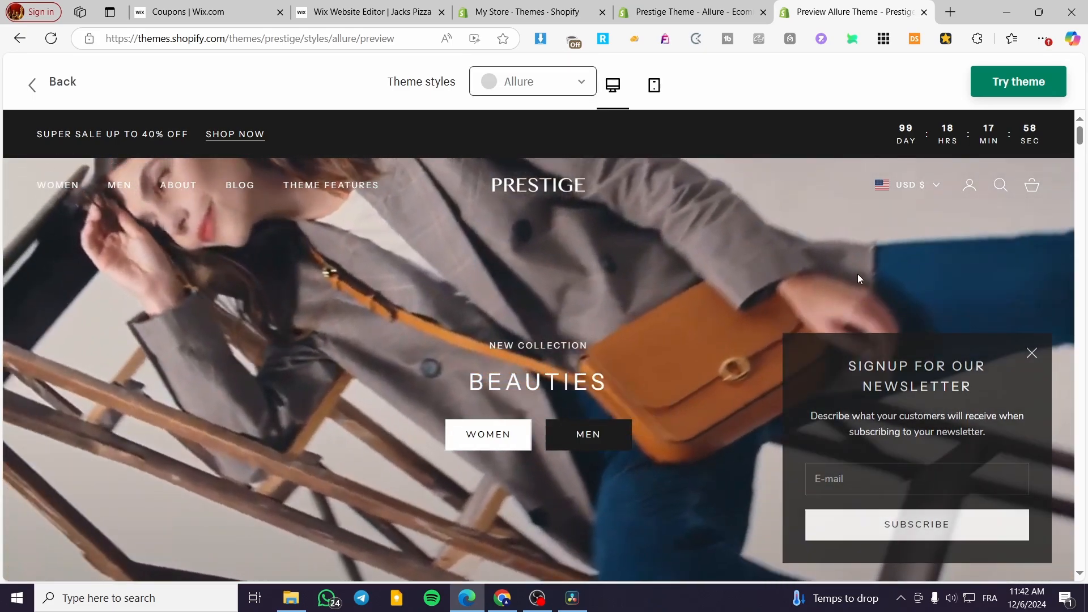
click(858, 278)
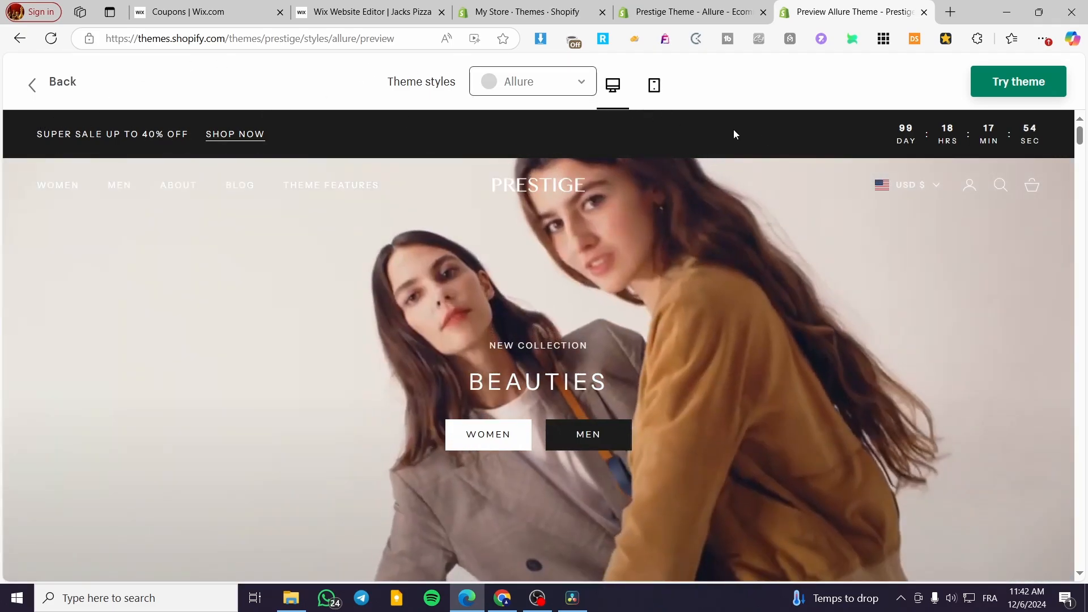
scroll(733, 129, down, 8)
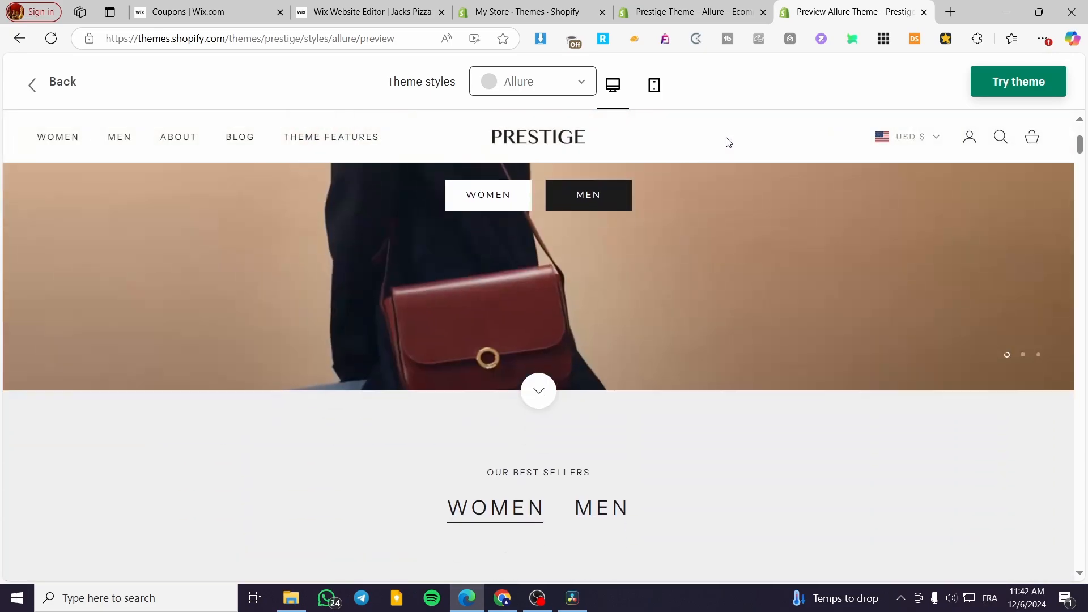
scroll(728, 142, down, 1)
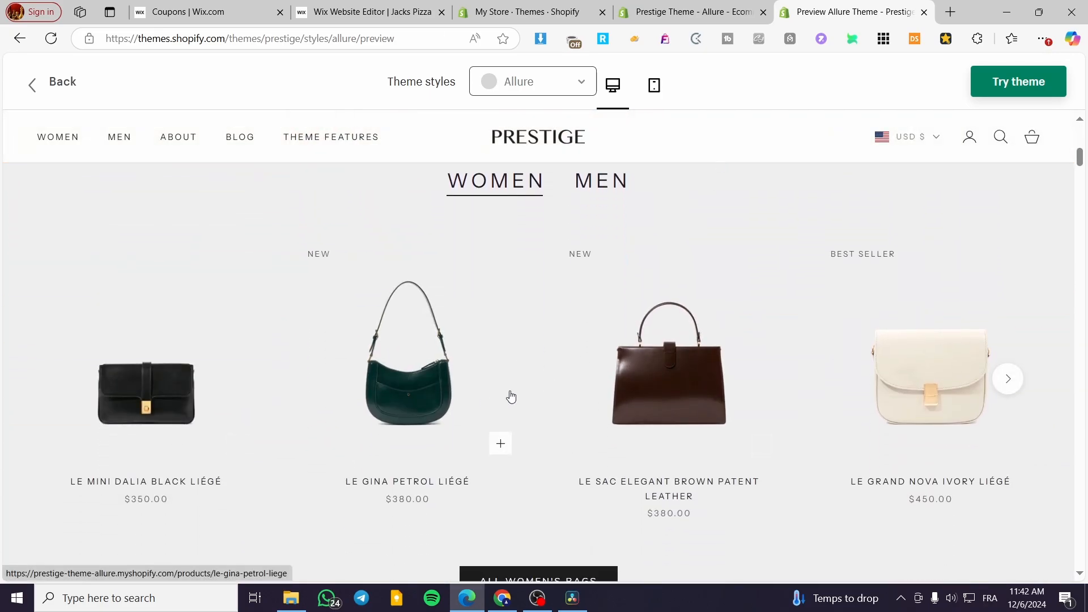
scroll(932, 442, down, 1)
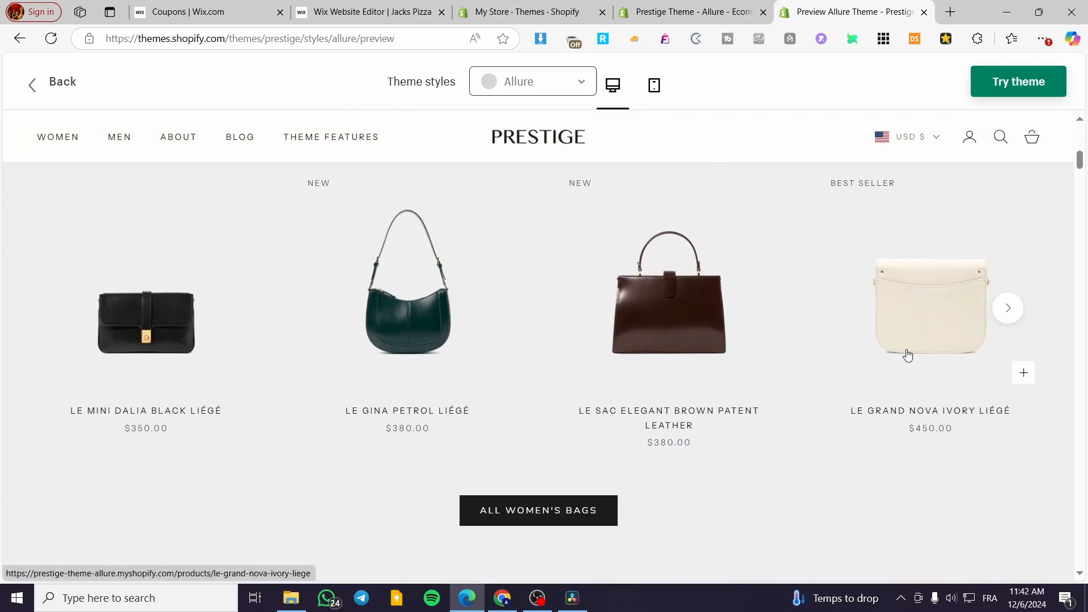
scroll(107, 340, down, 2)
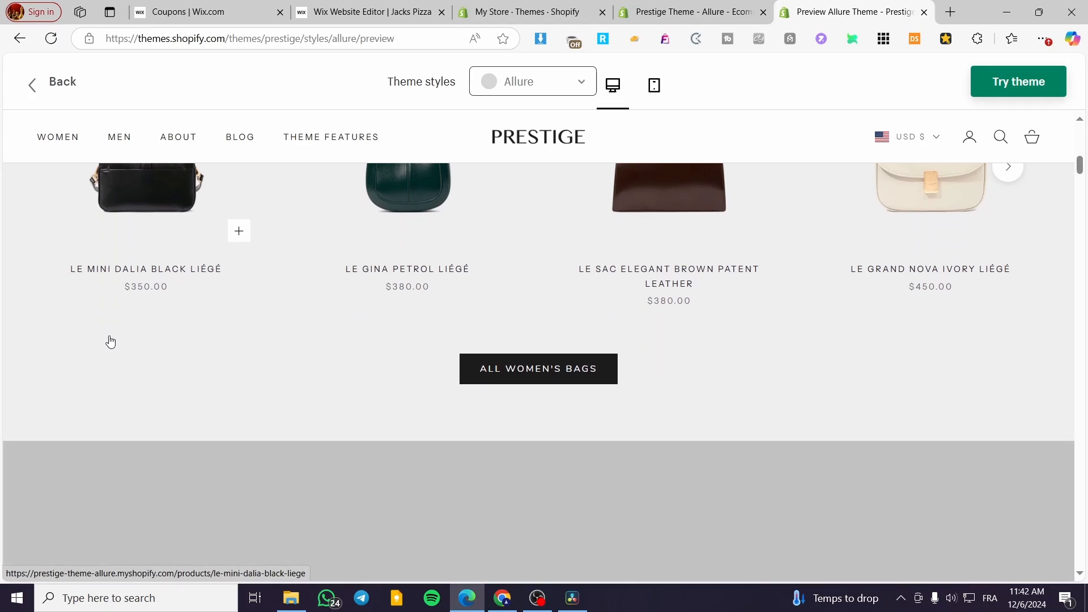
- Open the demo's full women's bags collection and look through its banner and product grid
click(584, 373)
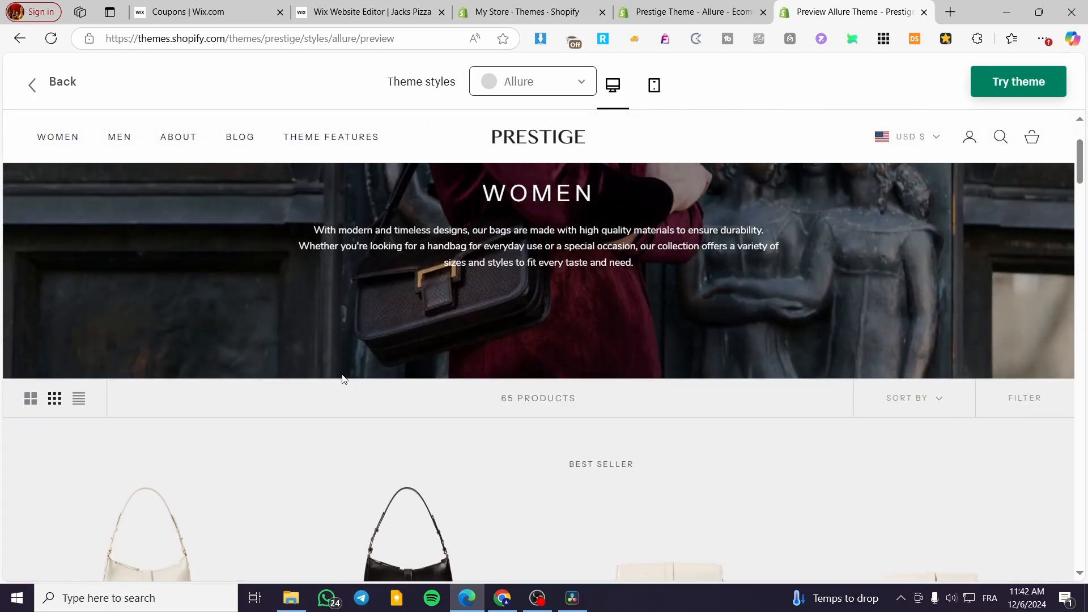
scroll(561, 363, down, 2)
scroll(583, 355, down, 3)
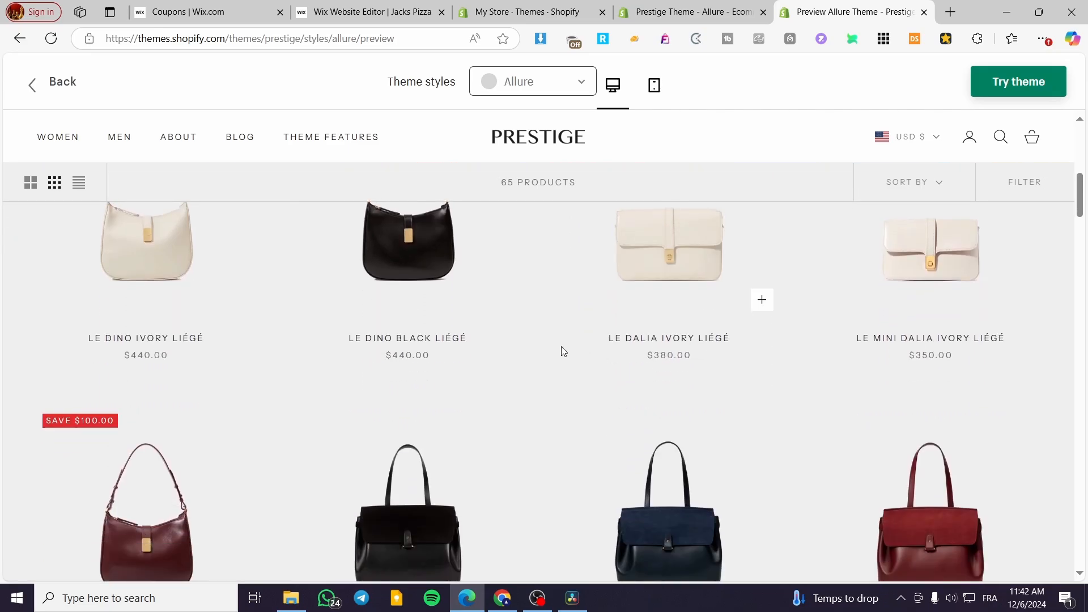
scroll(561, 346, up, 5)
scroll(561, 350, up, 1)
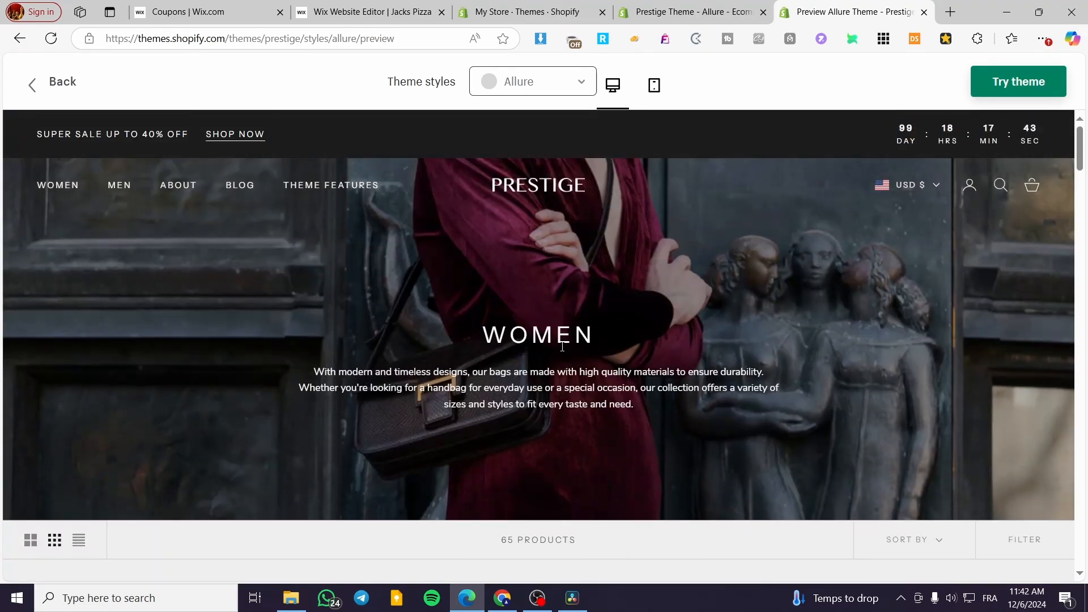
- Preview the Couture style again, examine its dresses selection, and close the demo store tab
click(558, 82)
click(554, 150)
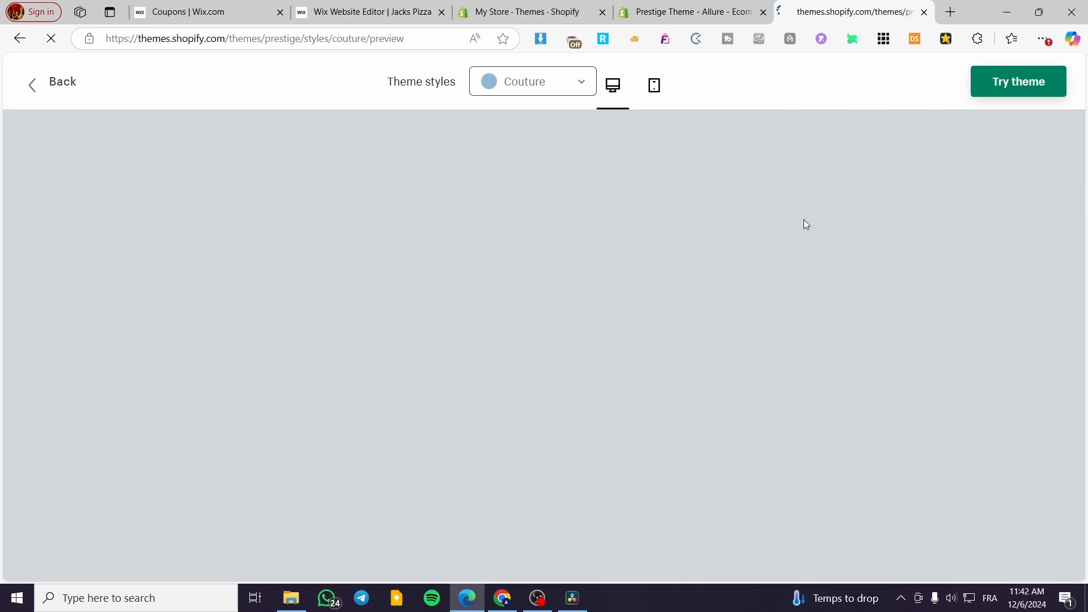
scroll(803, 222, down, 8)
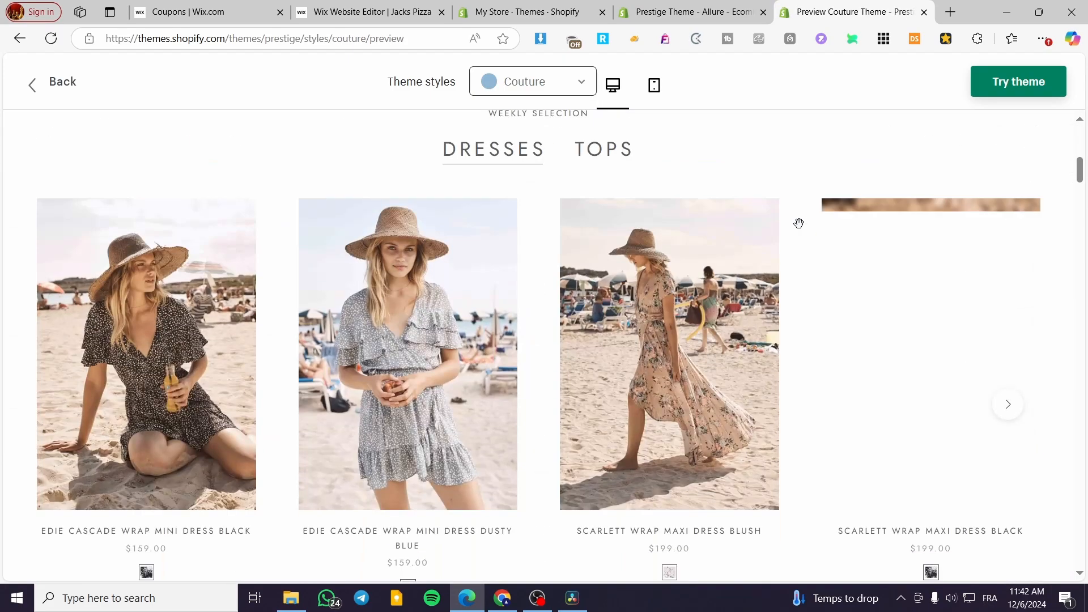
scroll(793, 221, down, 4)
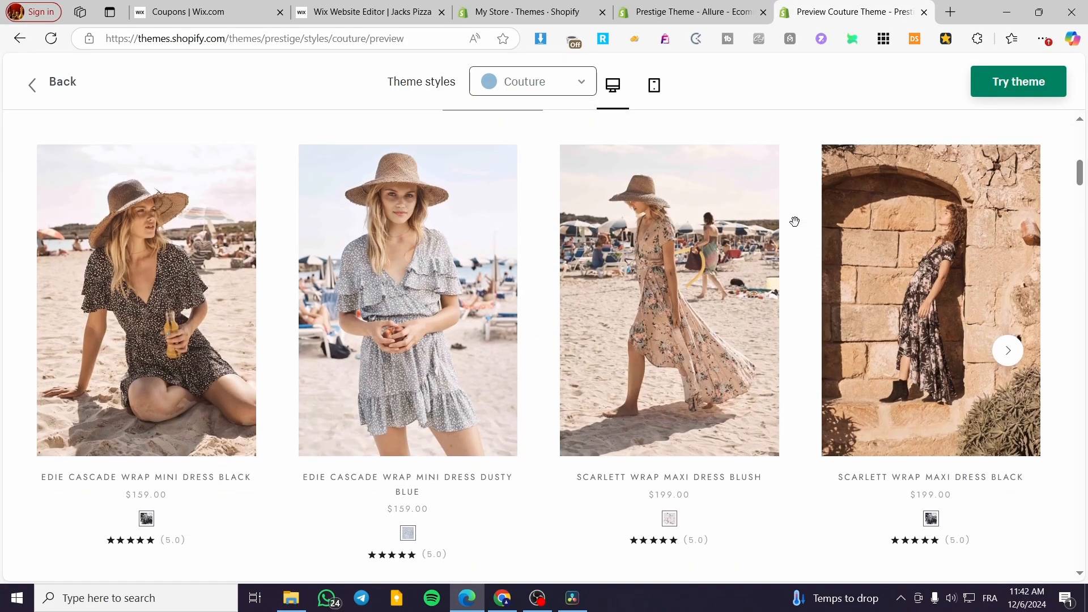
click(923, 12)
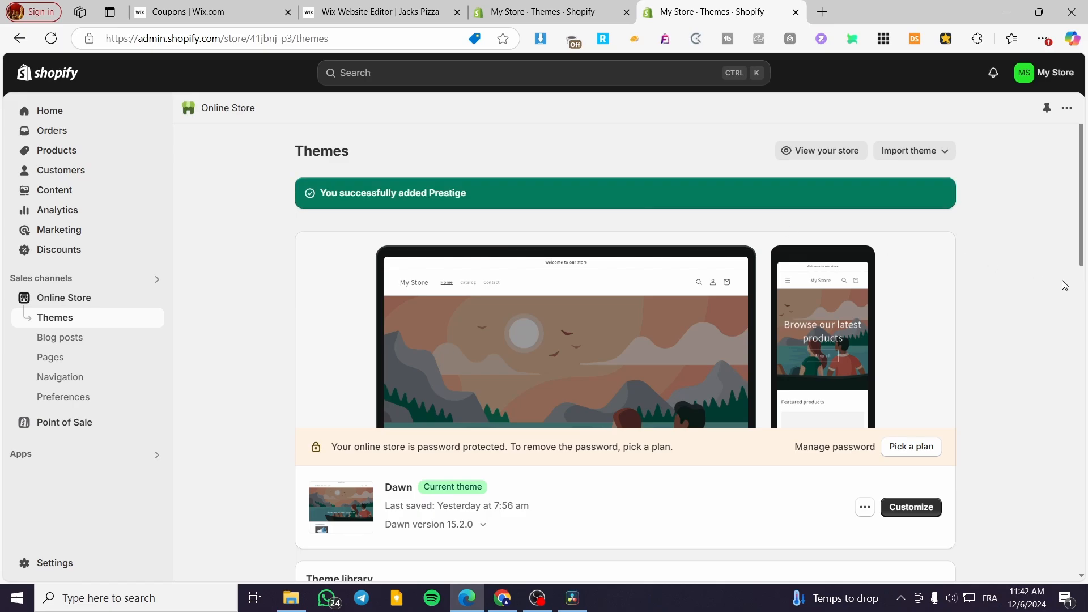
- Open the Prestige trial theme from the theme library for customization and dismiss the newsletter signup popup in its preview
scroll(1046, 293, down, 2)
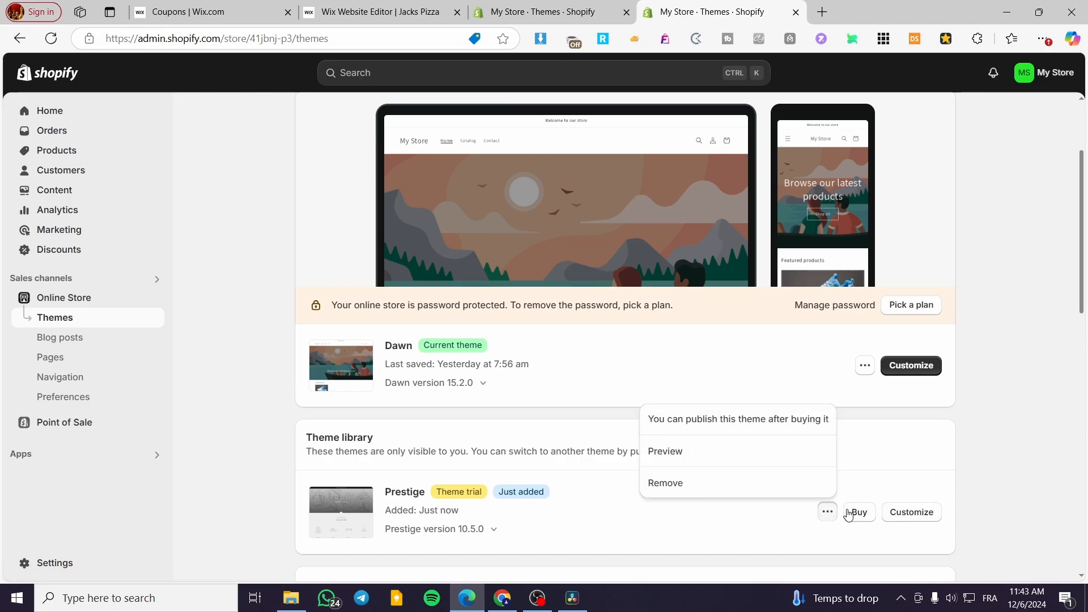
click(985, 465)
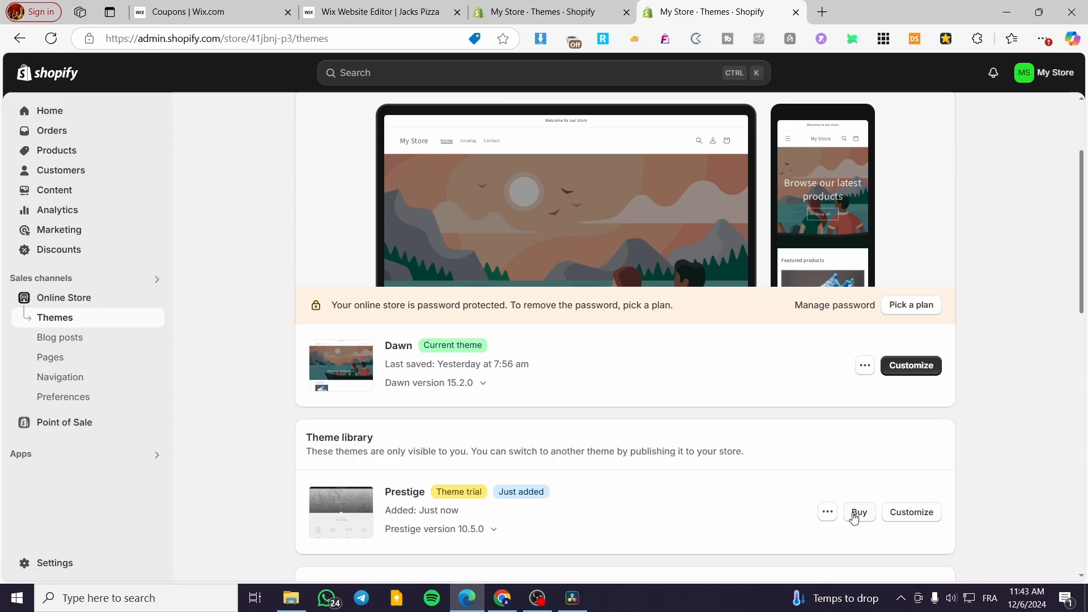
click(828, 513)
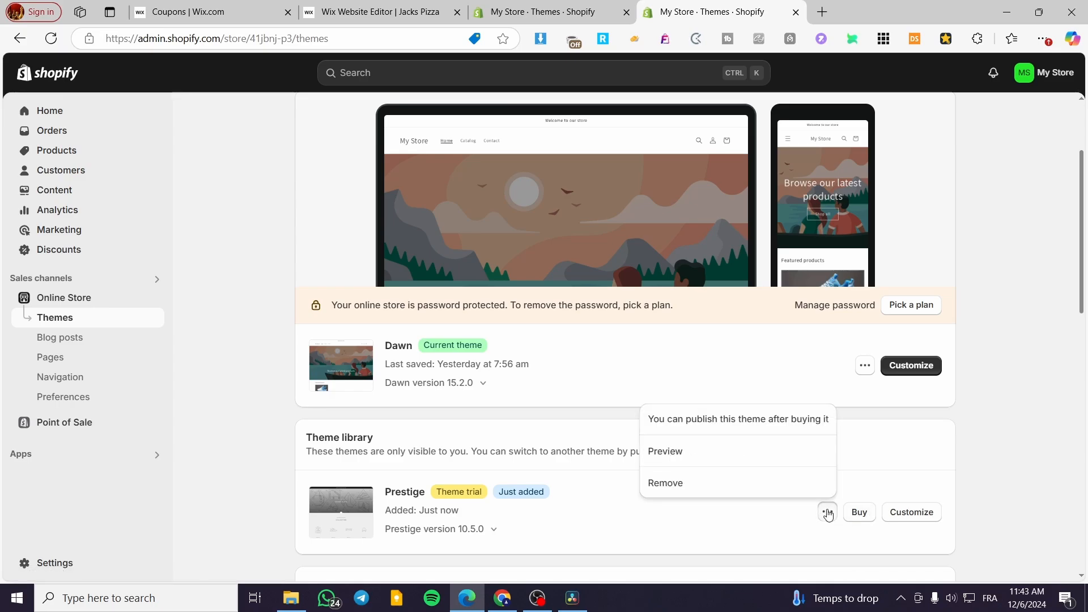
click(751, 533)
click(926, 515)
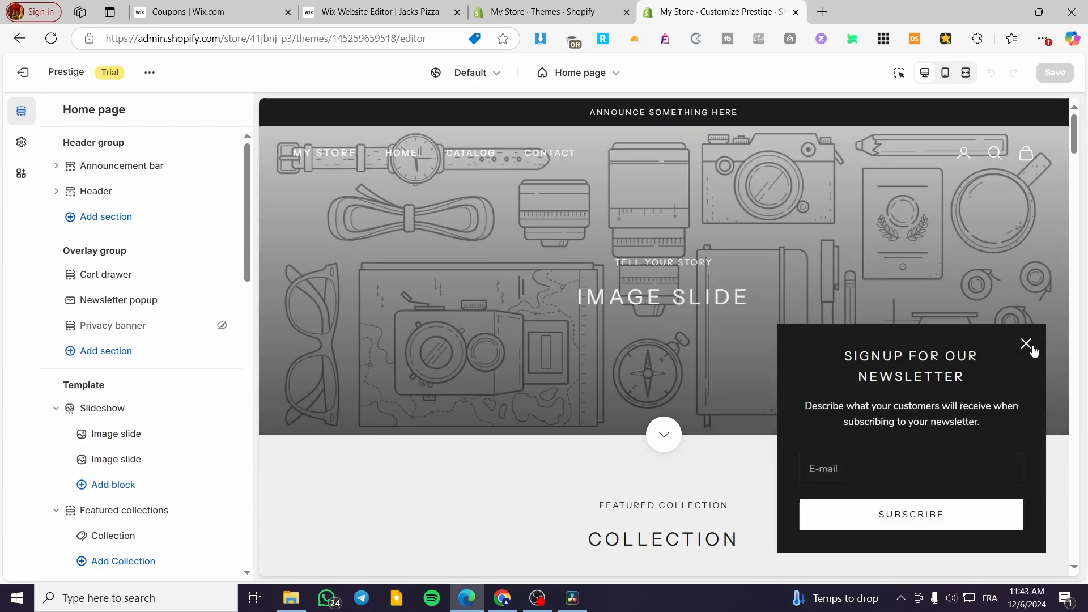
click(1024, 343)
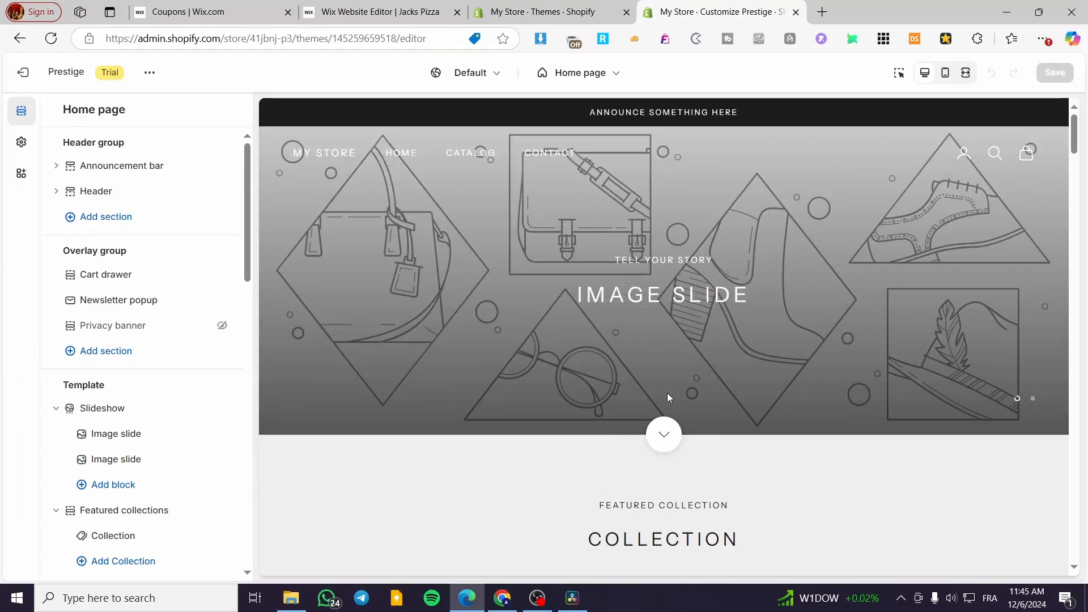
- Look through the Prestige home page preview from the slideshow down past the multi-column section and return to its start
scroll(668, 396, down, 7)
scroll(589, 424, down, 2)
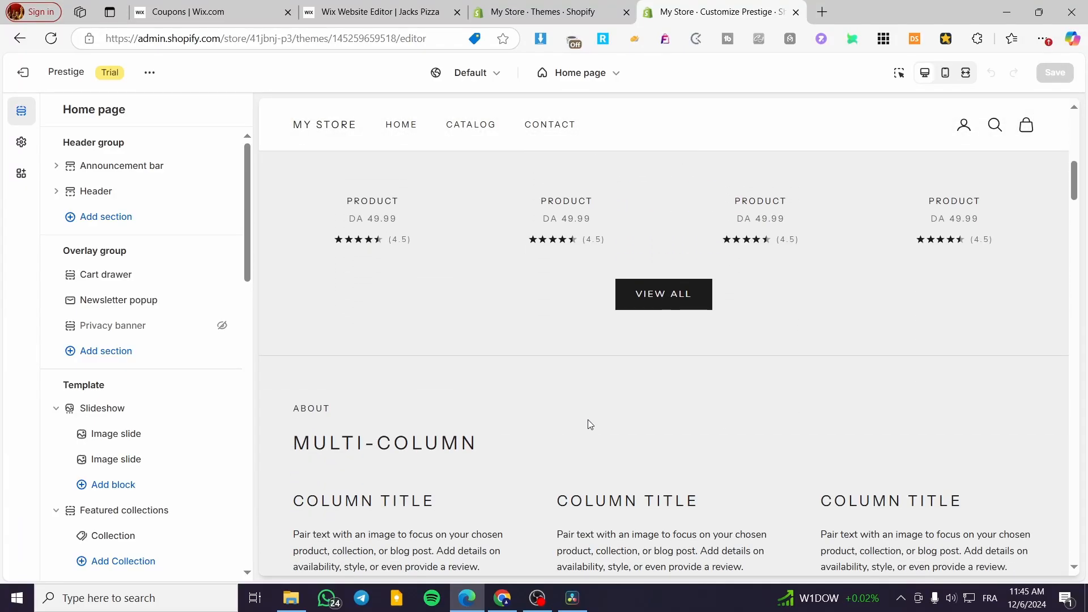
scroll(624, 425, down, 6)
scroll(539, 415, up, 12)
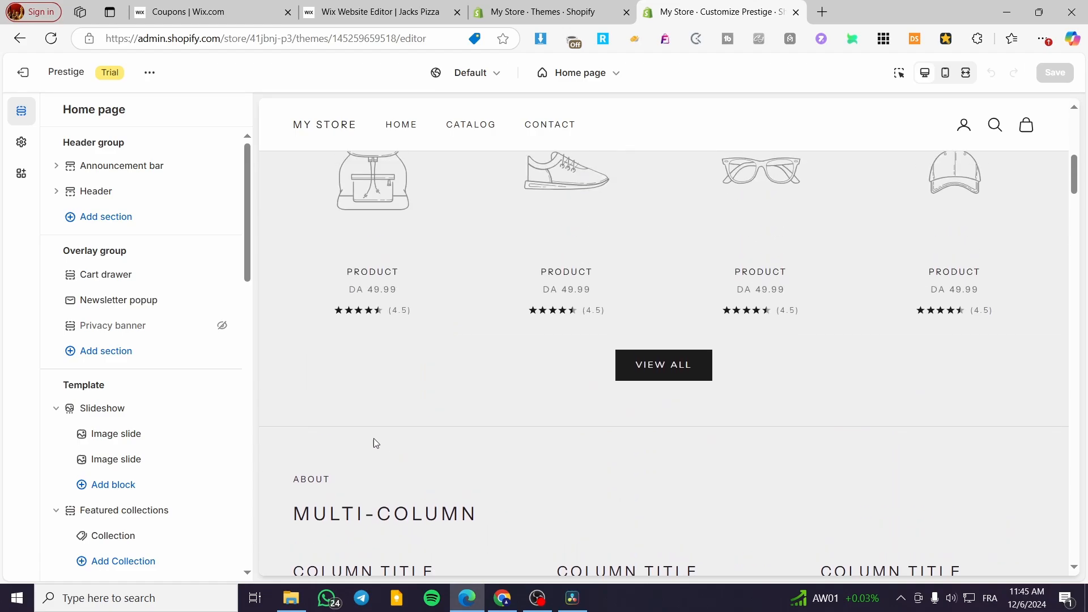
scroll(892, 364, up, 5)
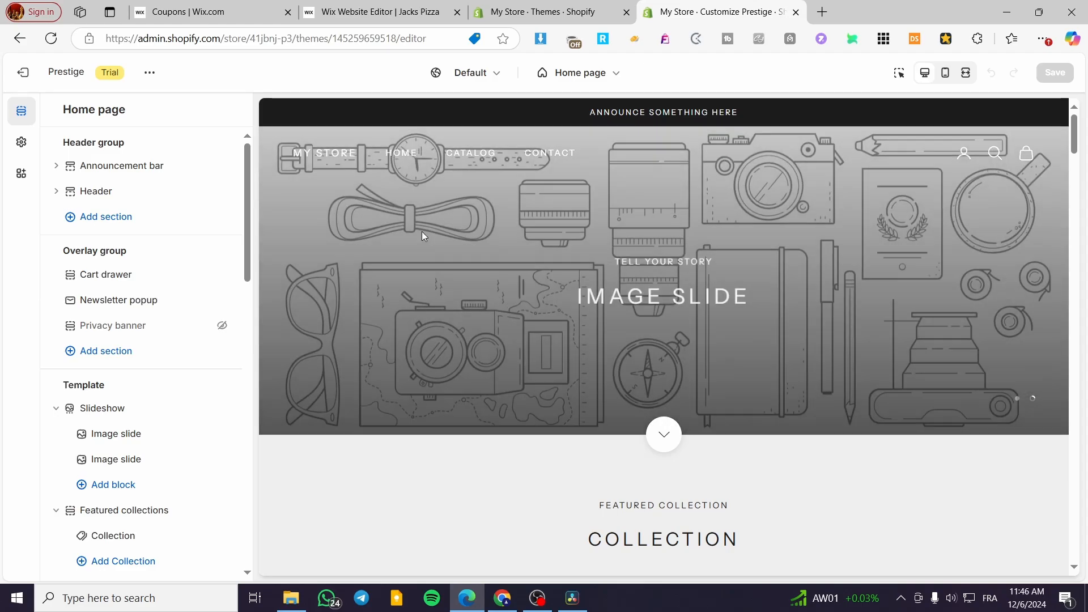
- Compare the store's current Dawn theme on the Themes page with the Prestige theme in the editor
click(543, 12)
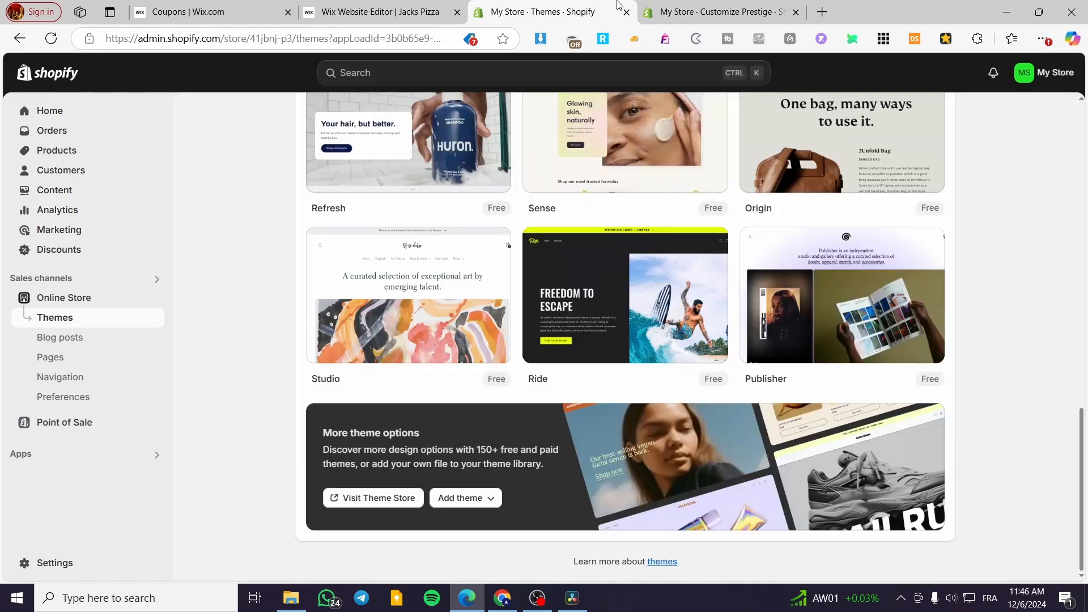
scroll(593, 178, up, 12)
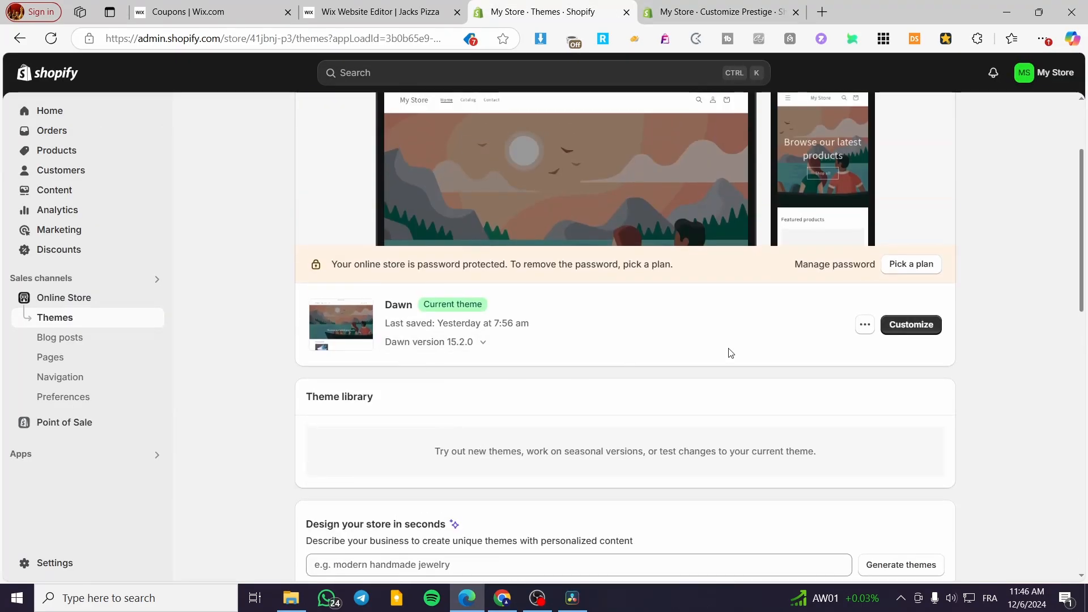
click(711, 12)
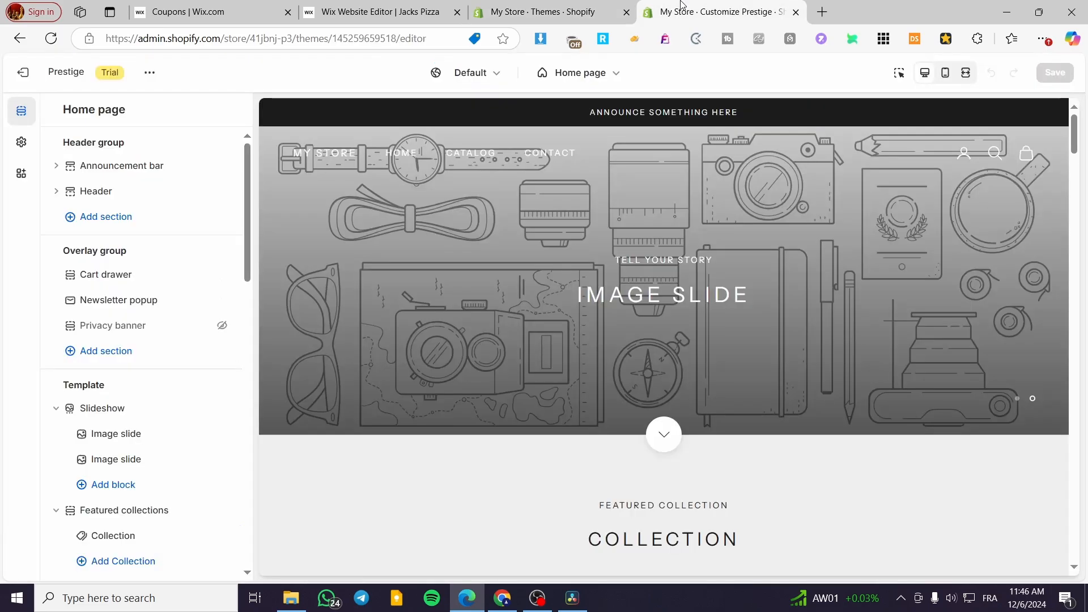
click(553, 7)
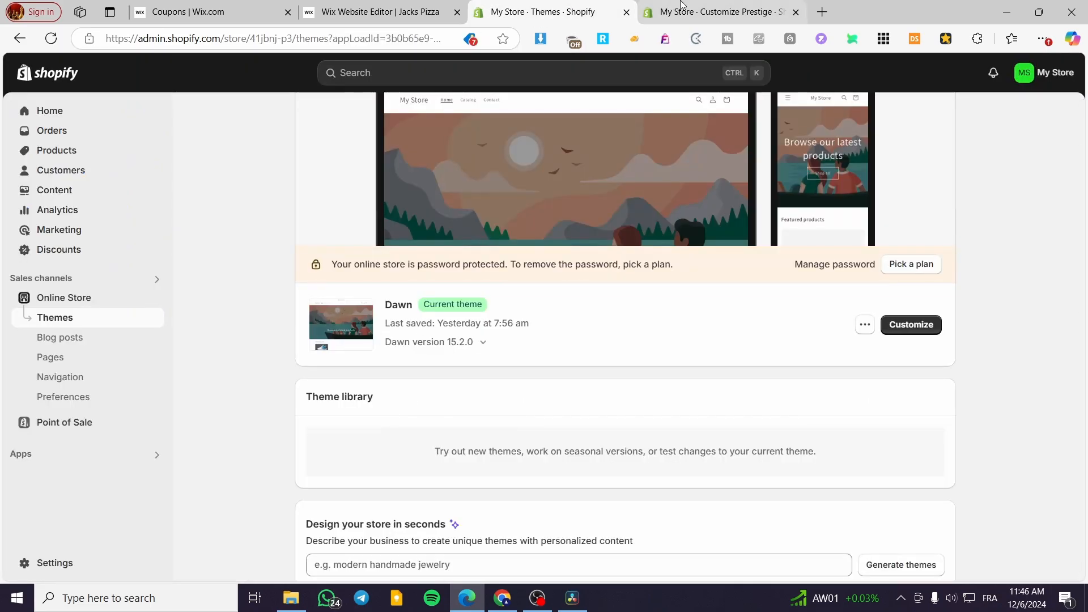
click(711, 12)
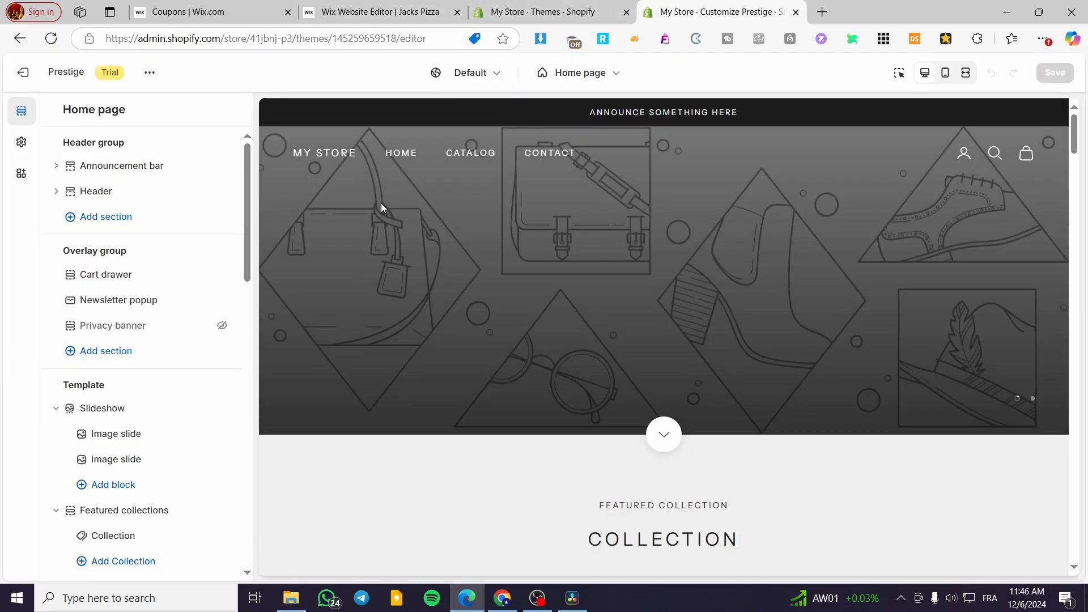
click(596, 6)
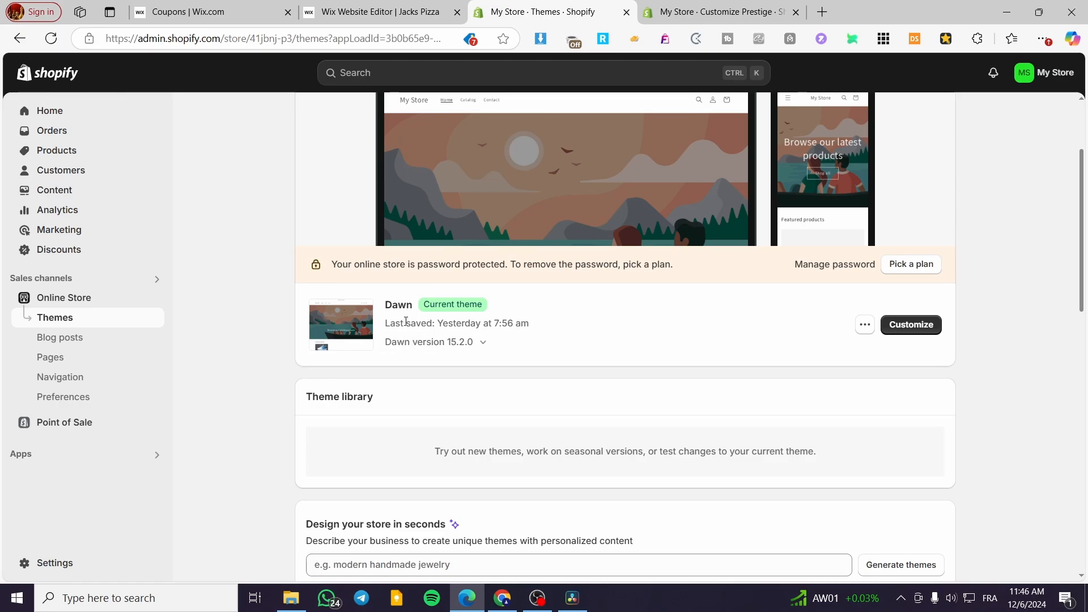
click(707, 5)
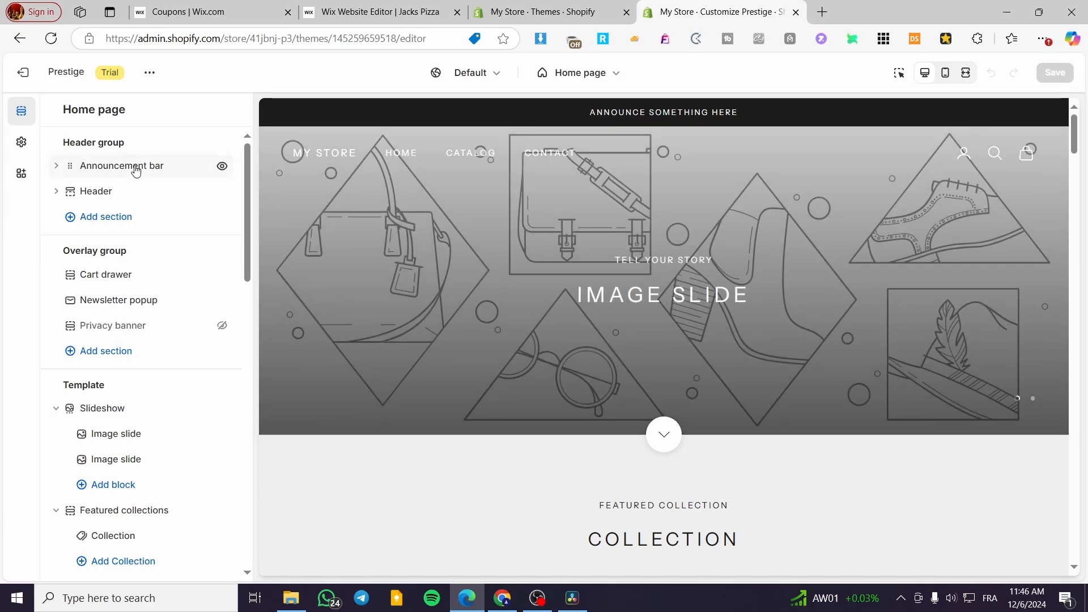
- Replace the announcement bar's message text with "Get your free shipping Now"
click(136, 170)
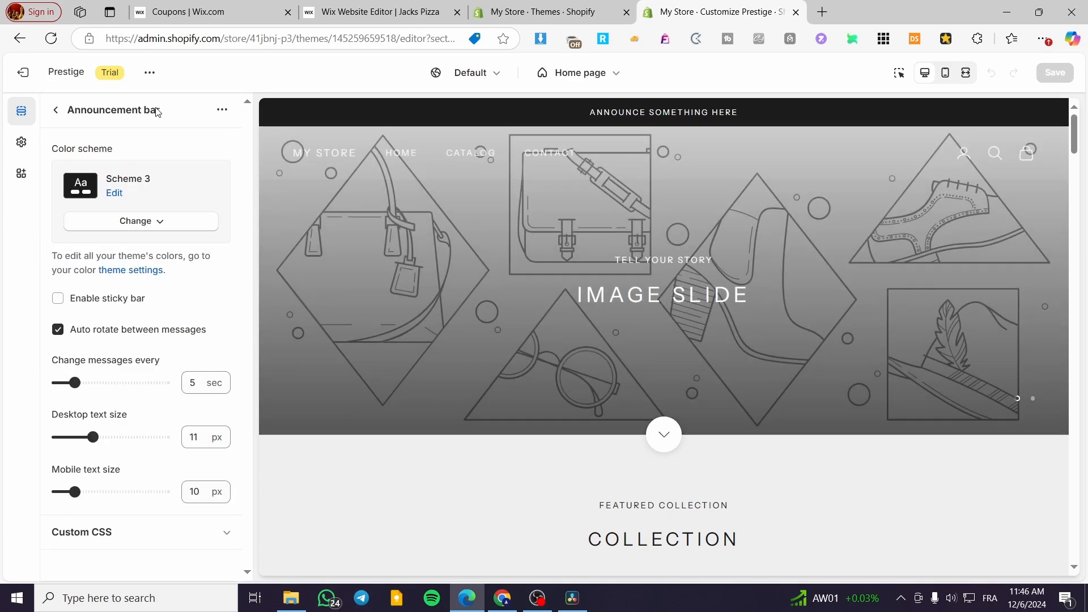
click(56, 110)
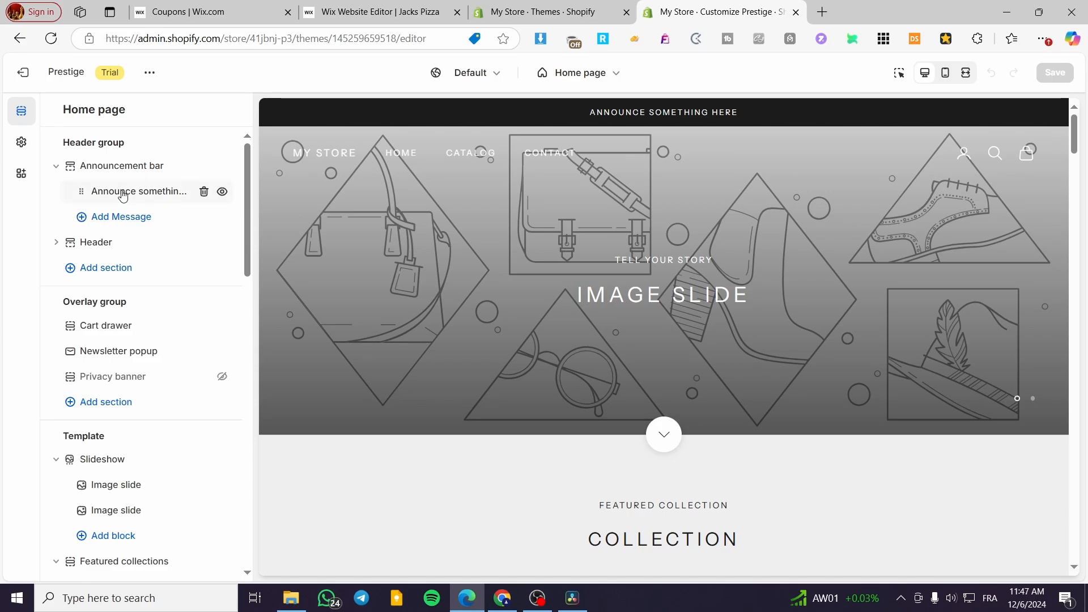
click(123, 196)
drag(199, 213, 3, 204)
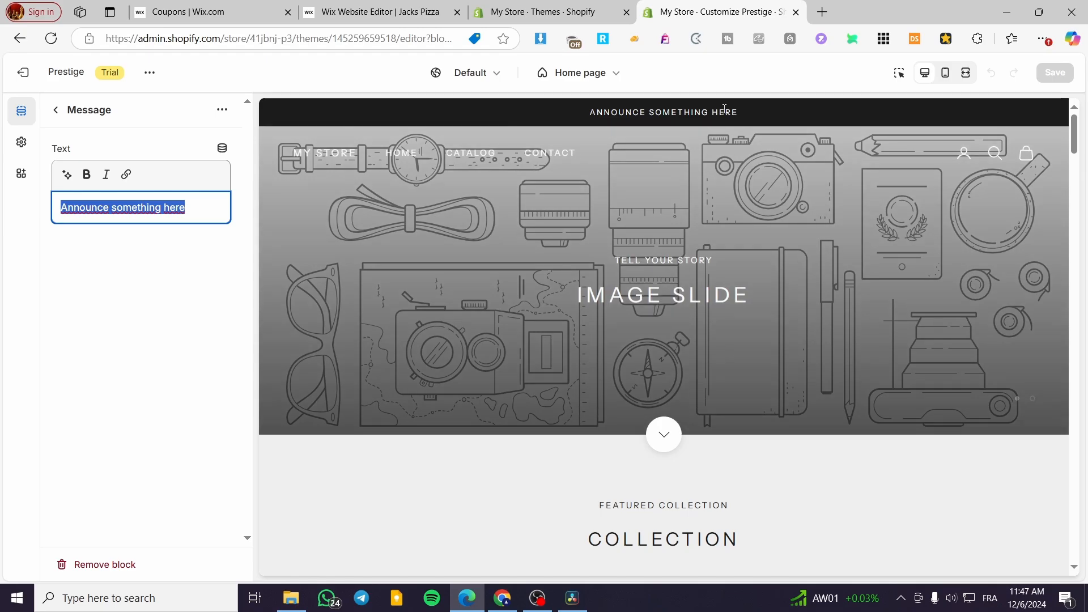
text(Get )
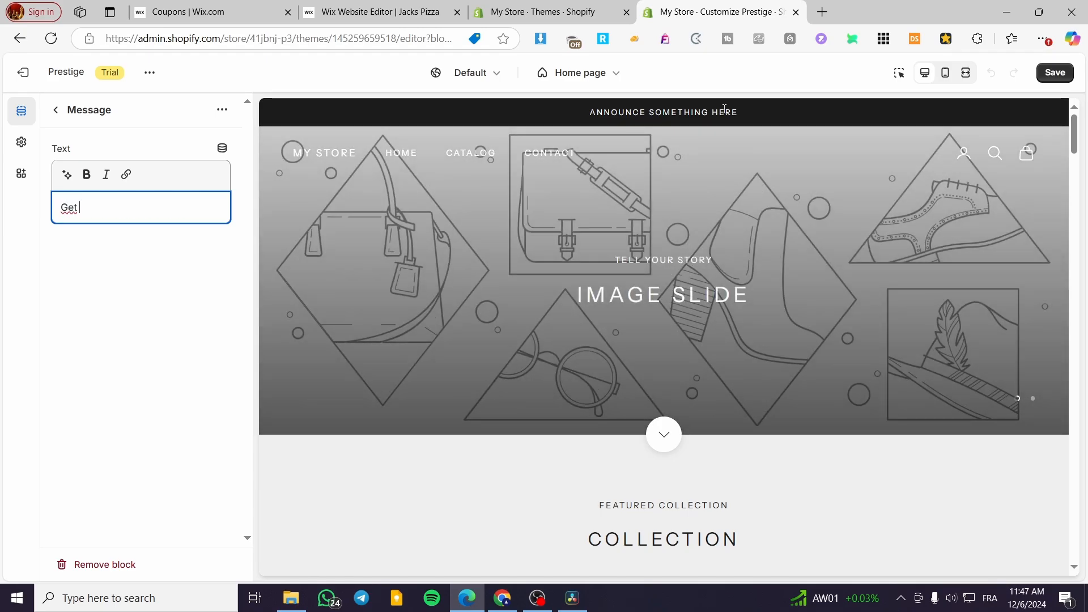
text(t)
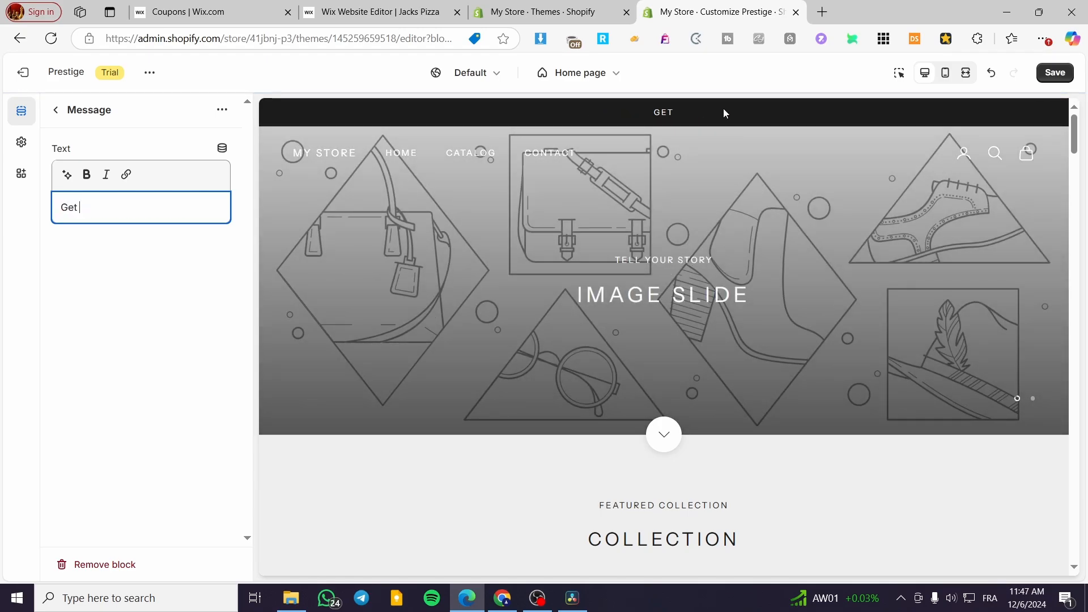
text(your free s)
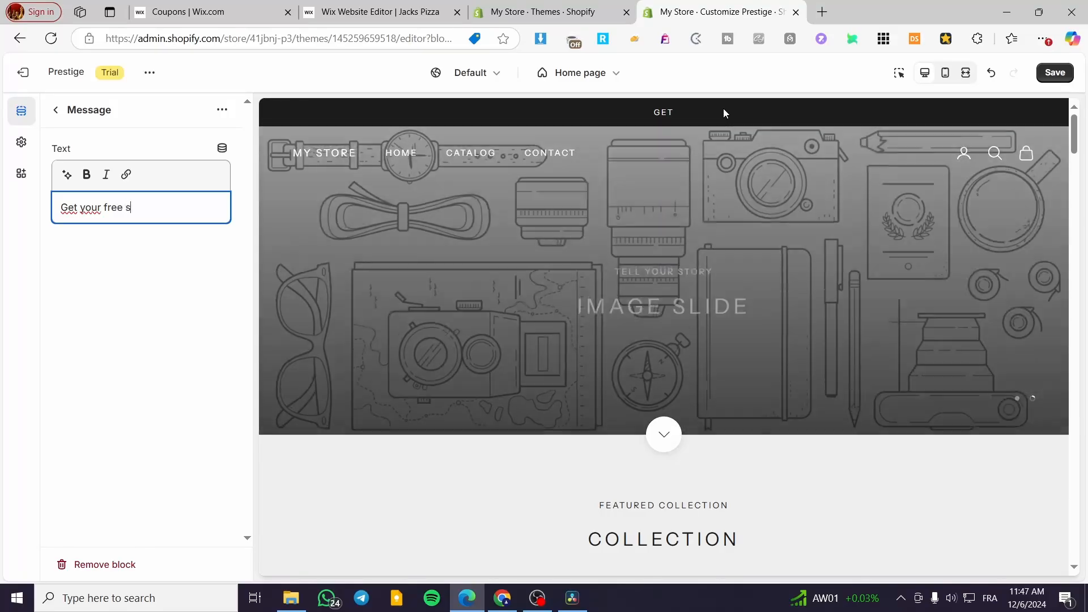
text(hipping)
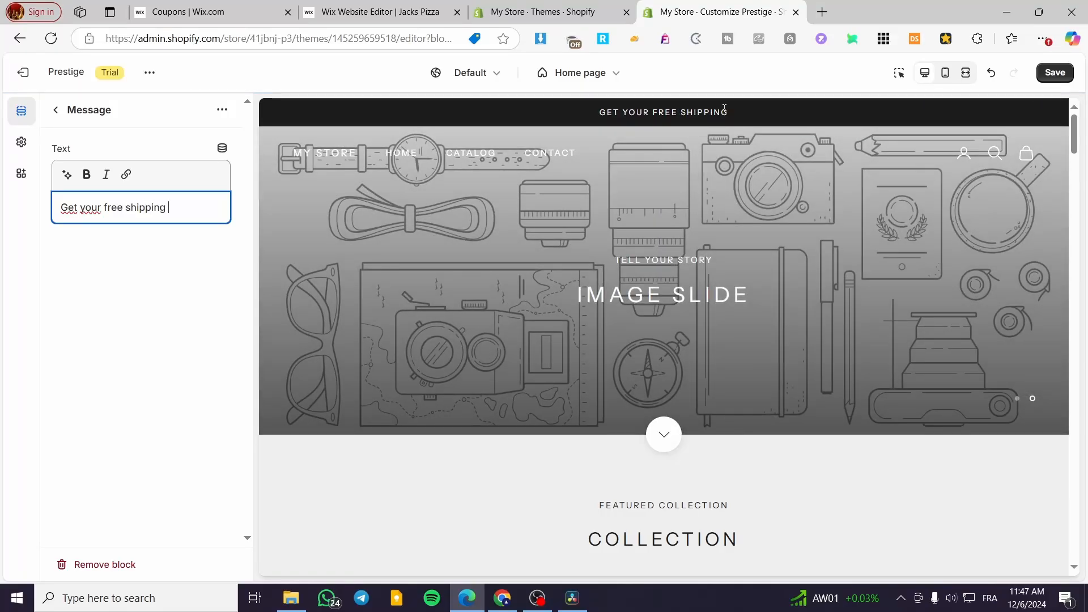
text( Now)
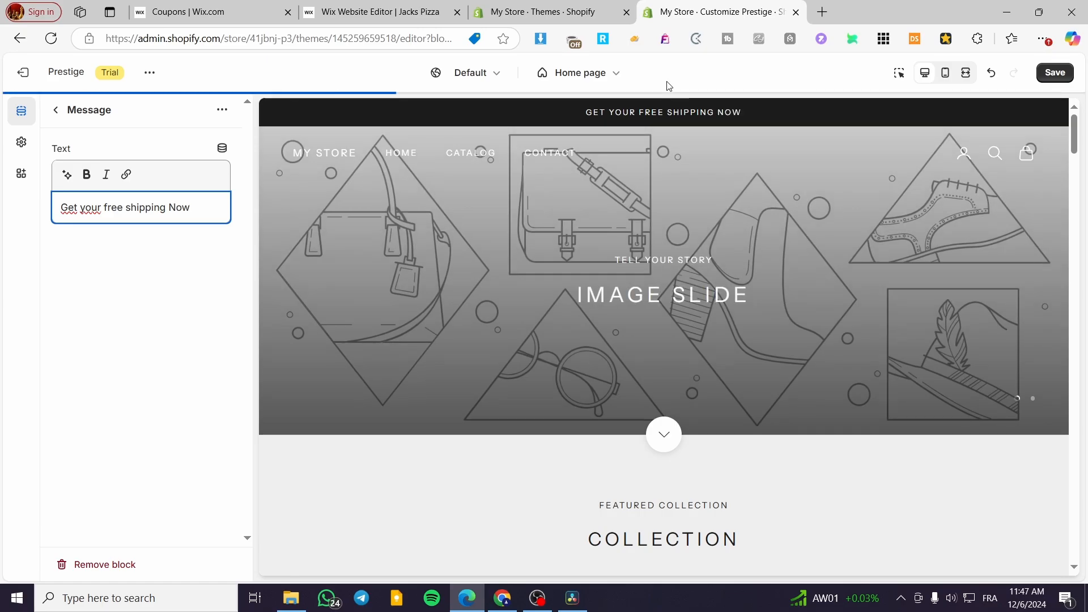
- Make the whole announcement message bold and return to the home page's section list
key(ctrl+a)
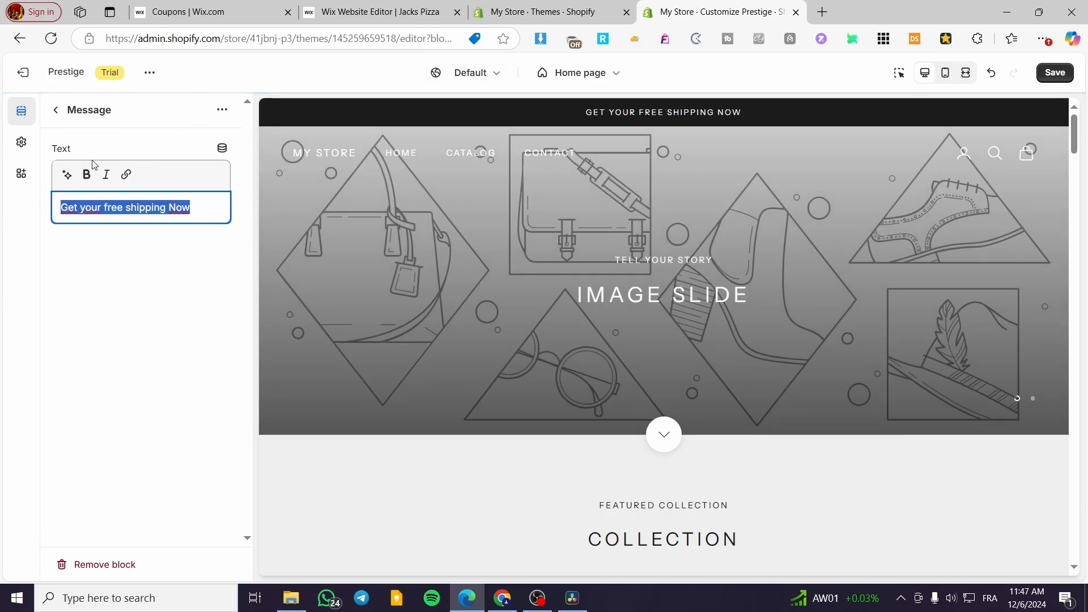
click(174, 296)
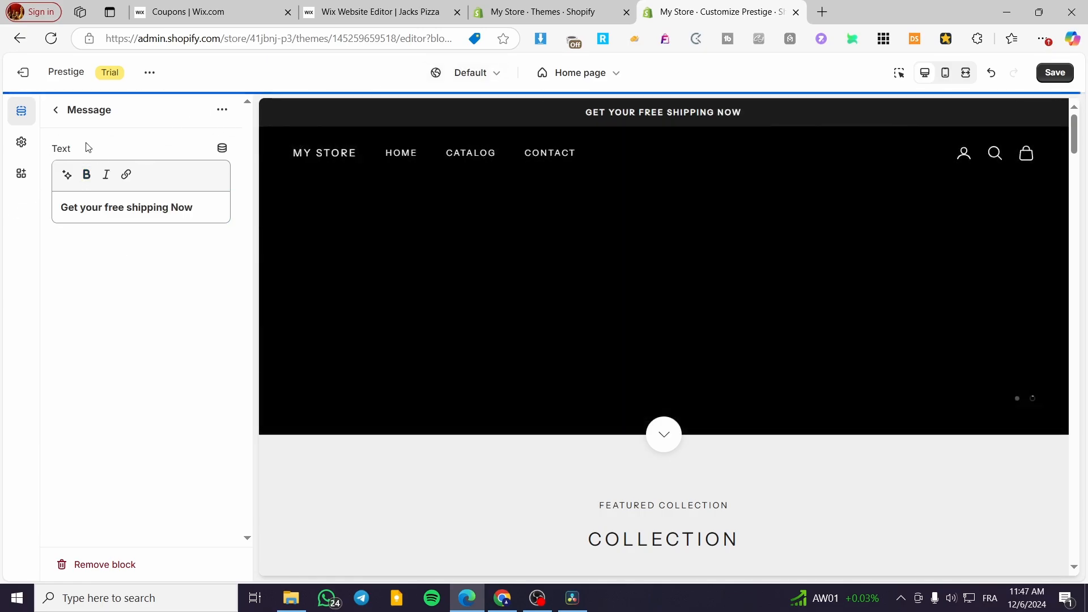
key(Escape)
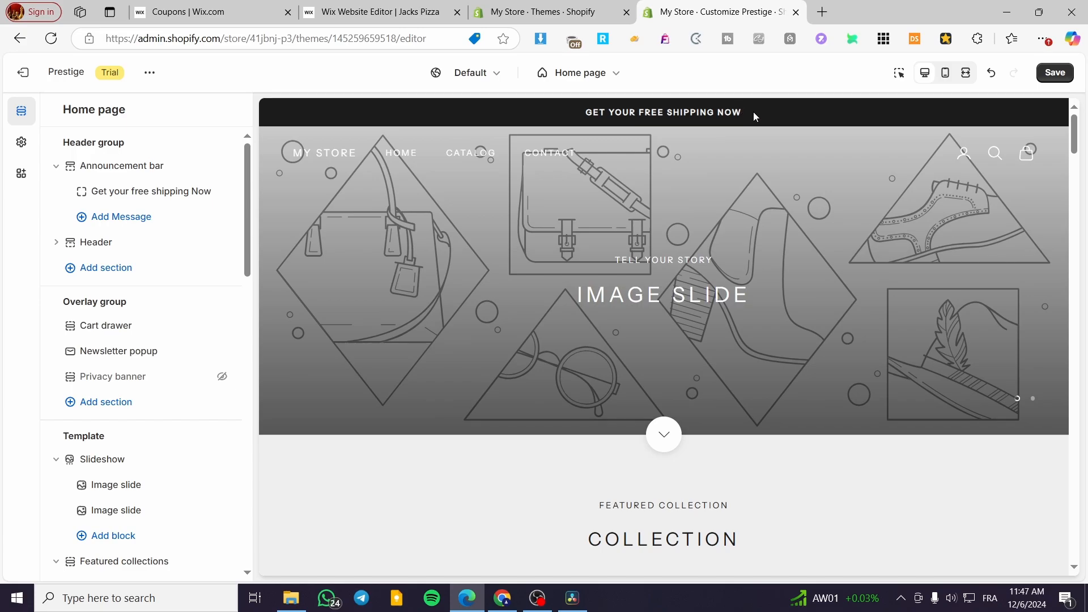
- Enable the sticky bar option for the announcement bar and check how it behaves while moving down the preview
click(121, 166)
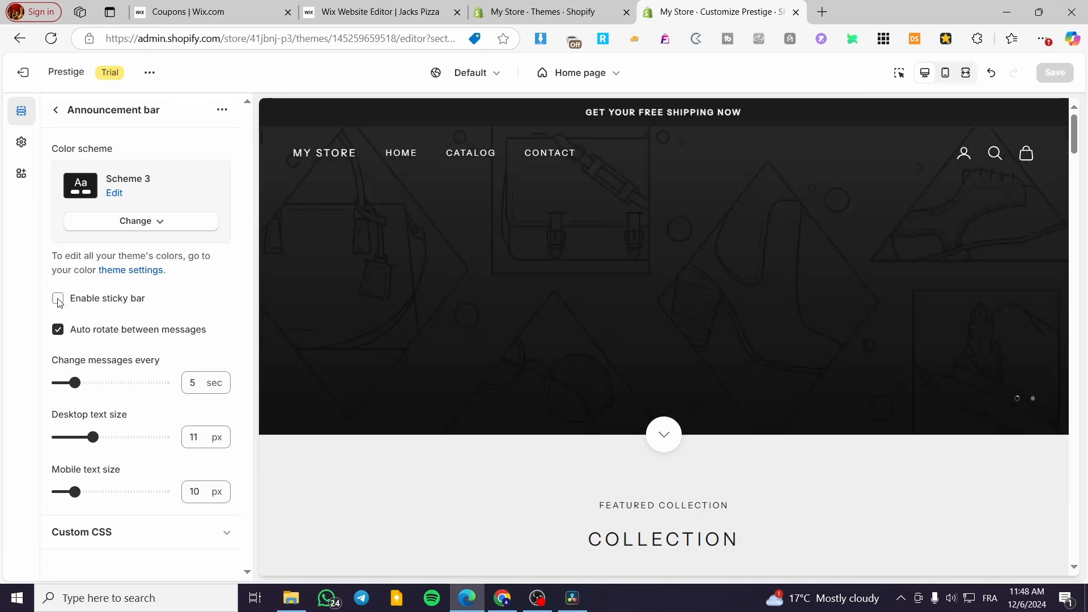
click(59, 299)
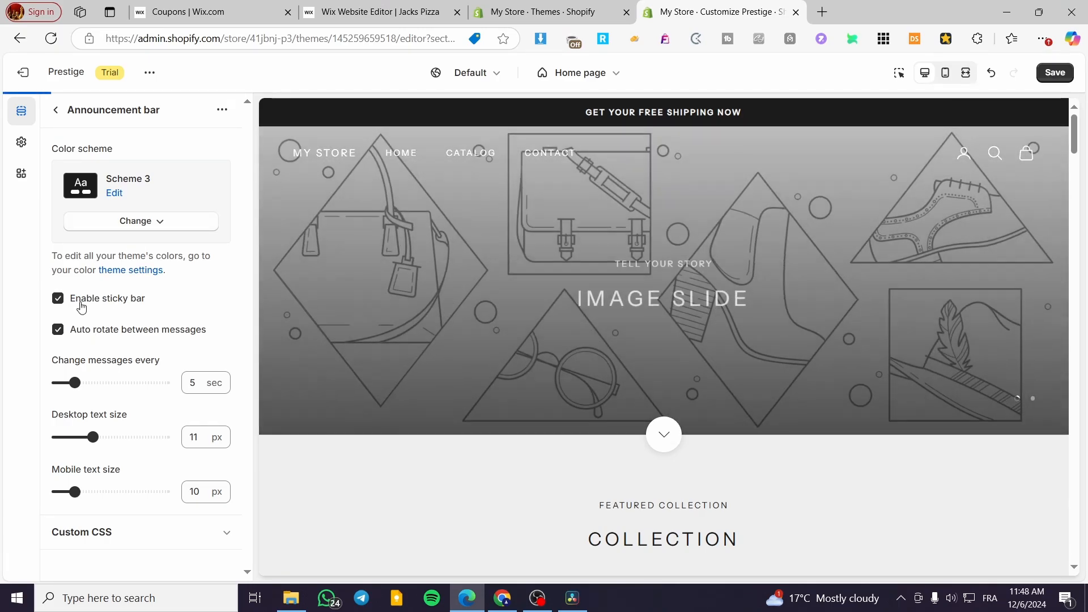
scroll(629, 340, down, 5)
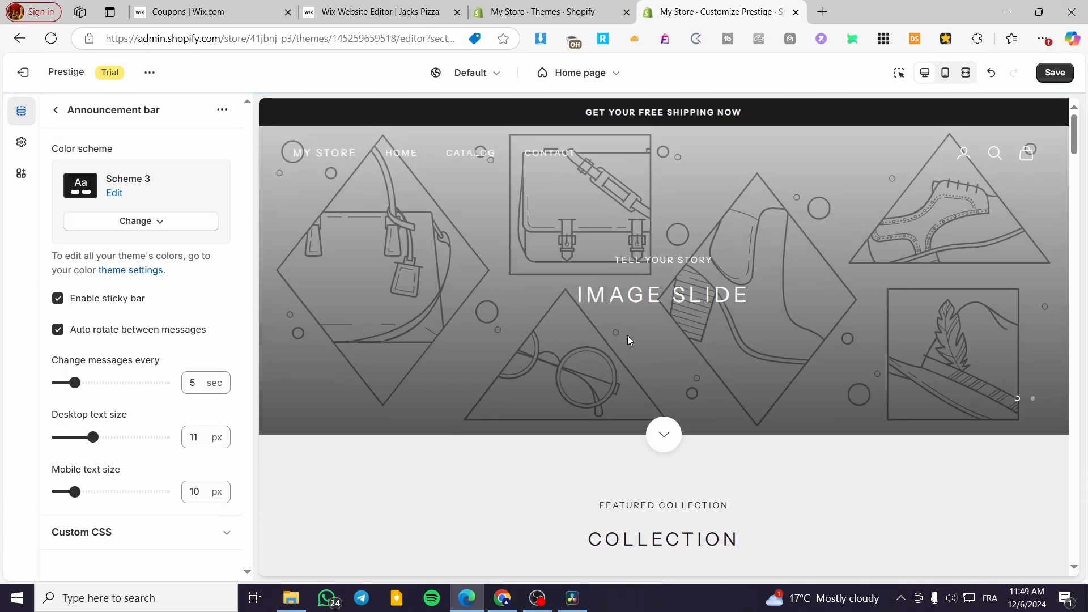
scroll(628, 336, down, 10)
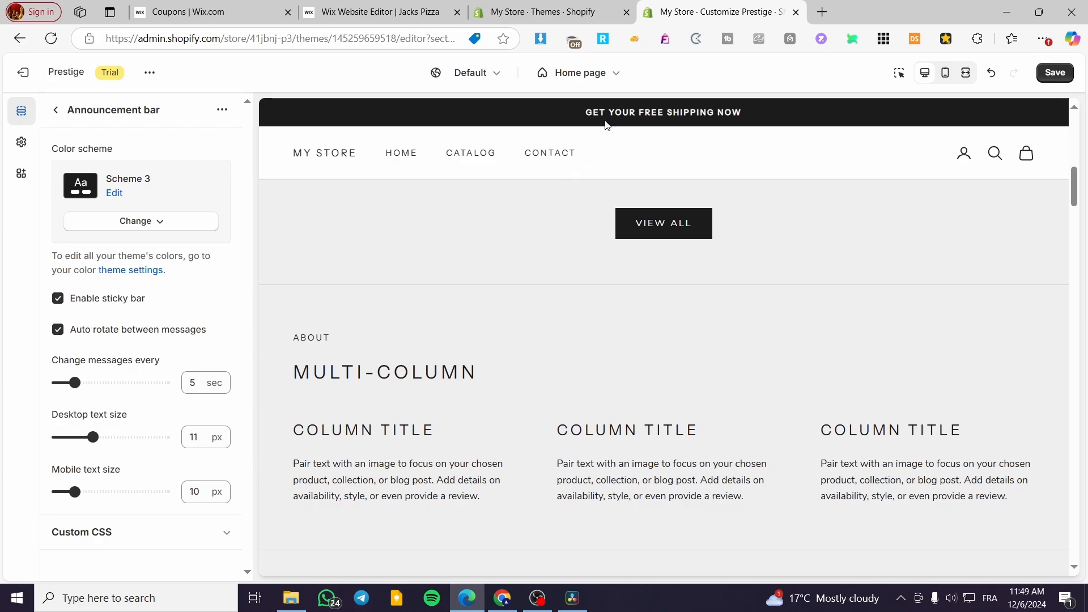
- Disable the announcement bar's sticky option, check its behavior in the preview, and return to the section list
click(58, 298)
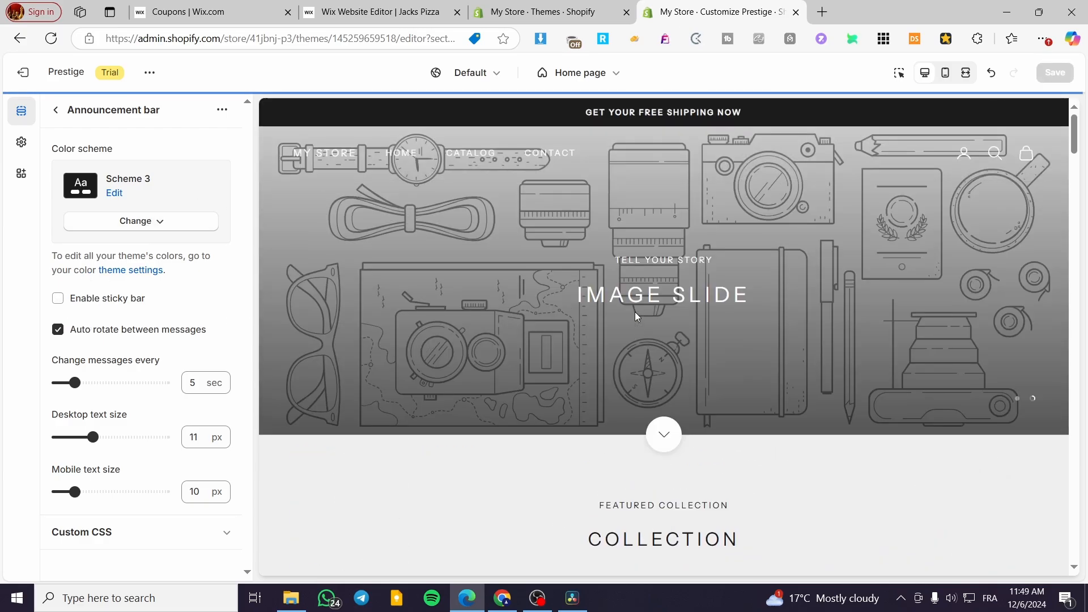
scroll(635, 312, down, 5)
scroll(632, 312, down, 3)
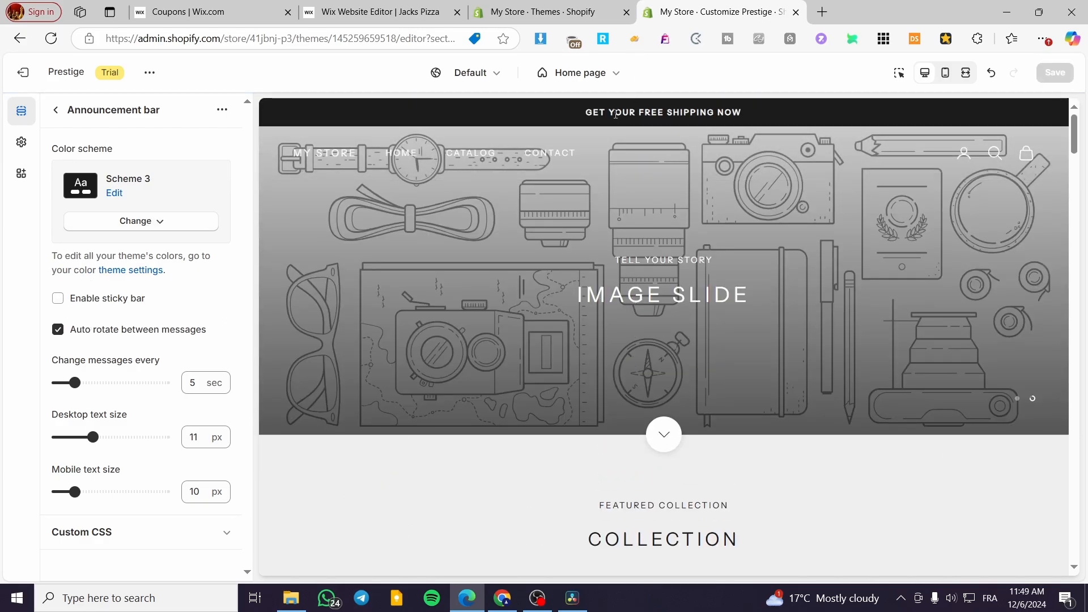
scroll(544, 144, down, 1)
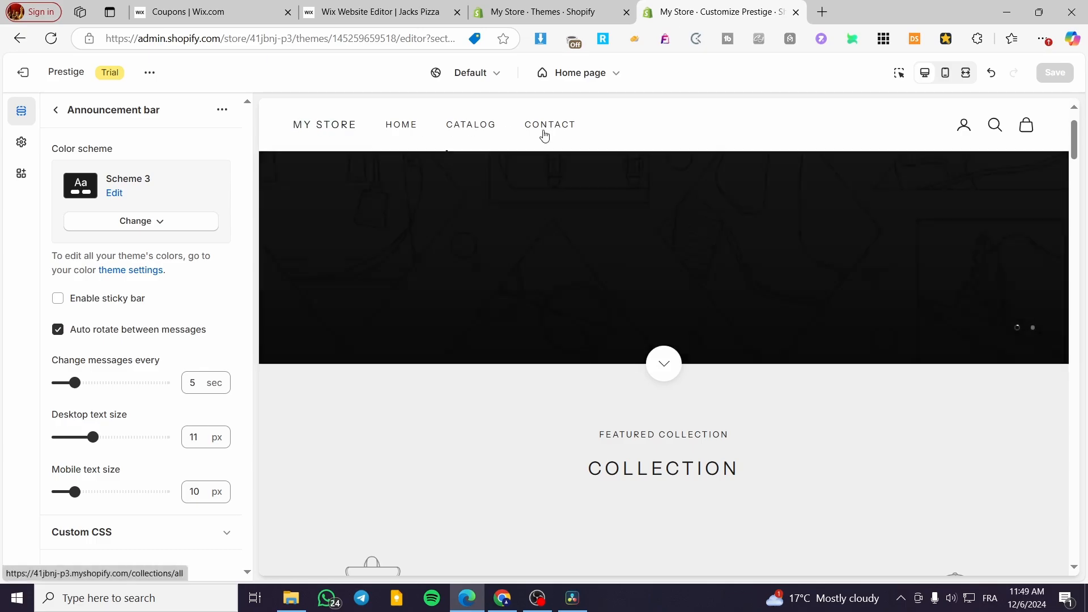
scroll(516, 136, down, 2)
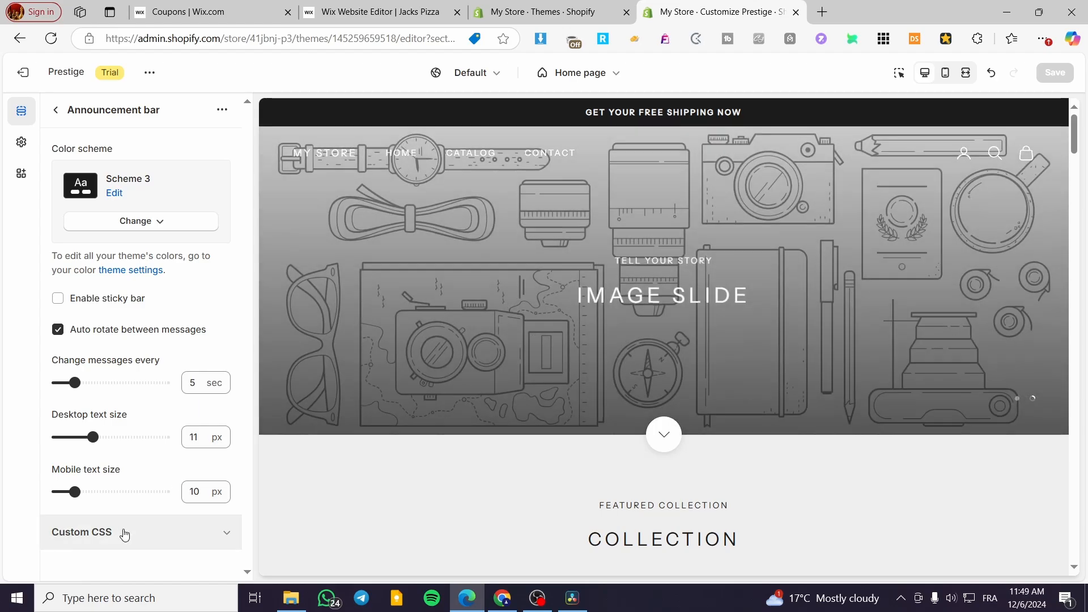
click(55, 110)
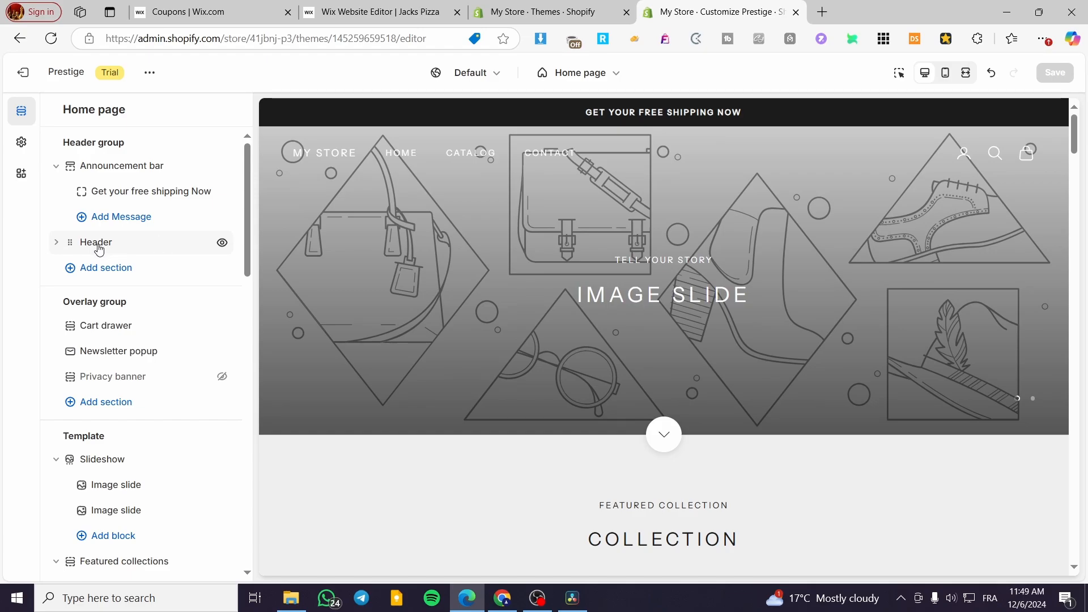
- Review the header section's settings, including logo, navigation, desktop layout, region selectors and transparent header, and return to the section list
click(96, 244)
scroll(170, 340, down, 3)
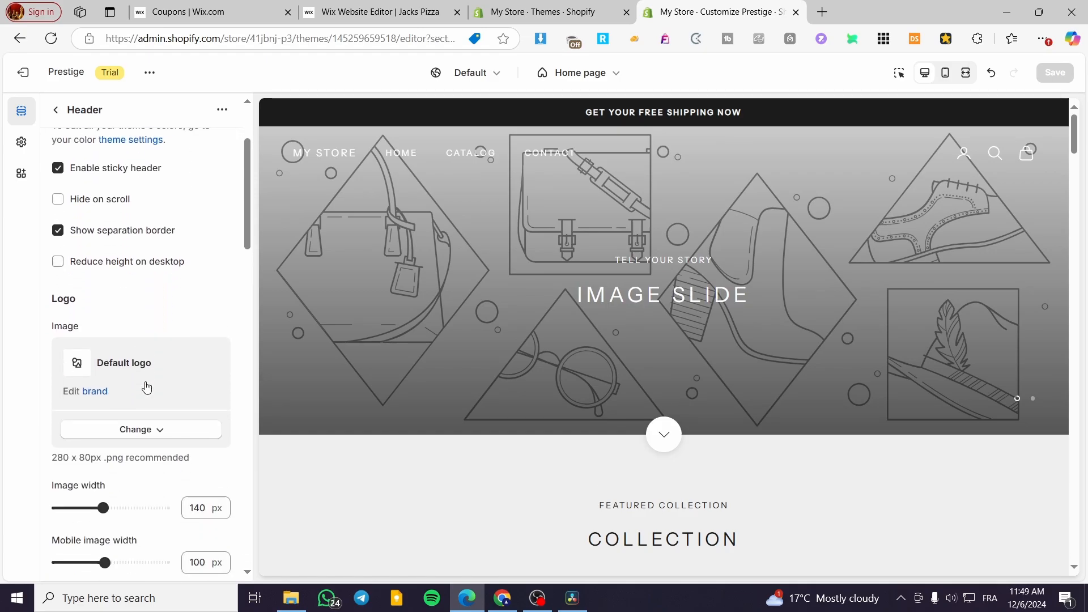
scroll(146, 387, down, 1)
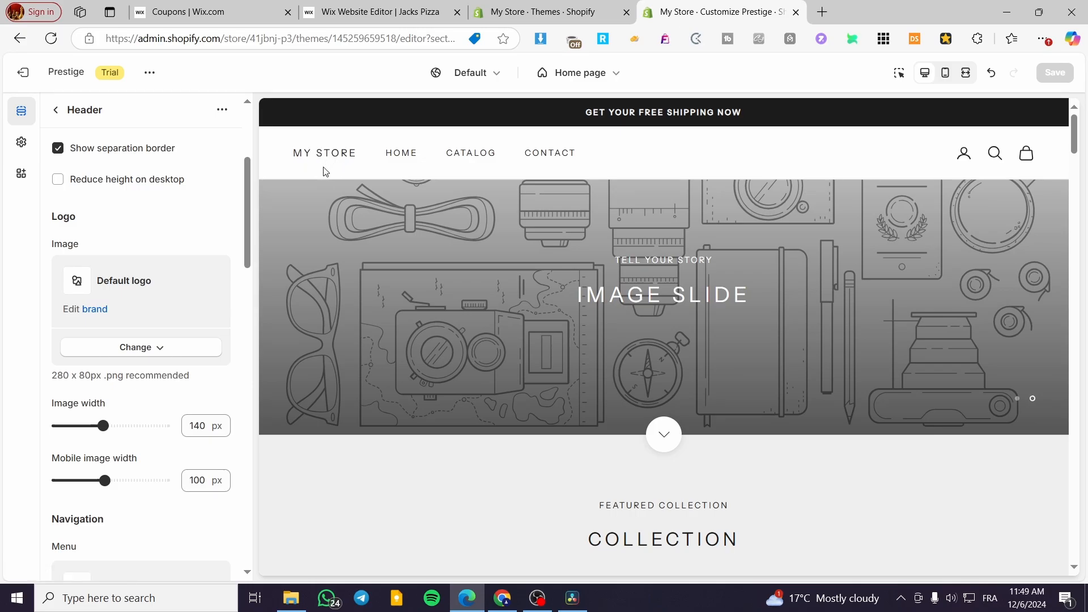
scroll(161, 324, down, 10)
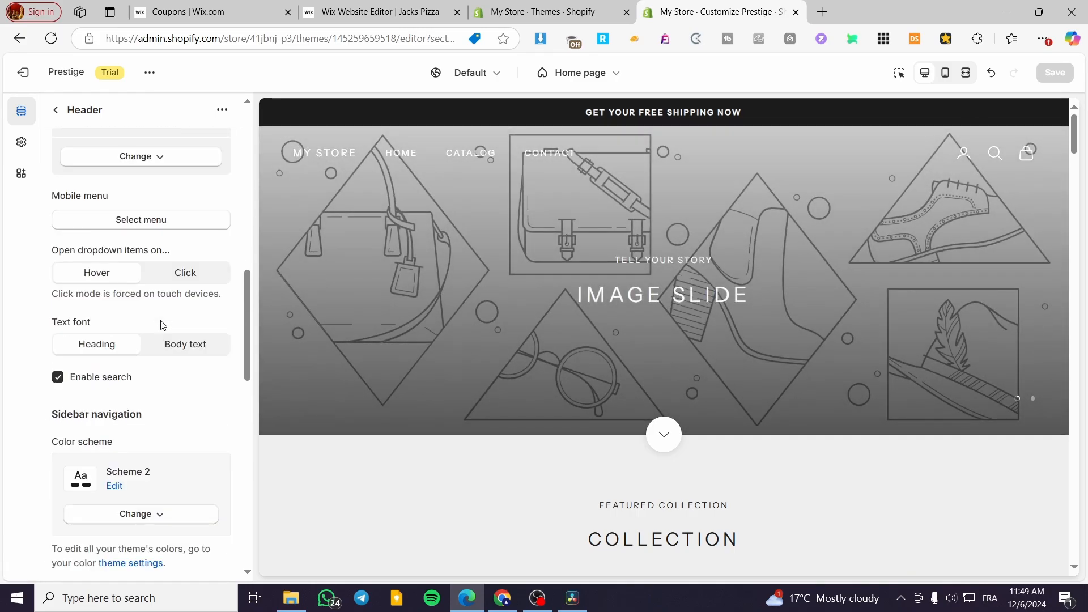
scroll(161, 325, down, 5)
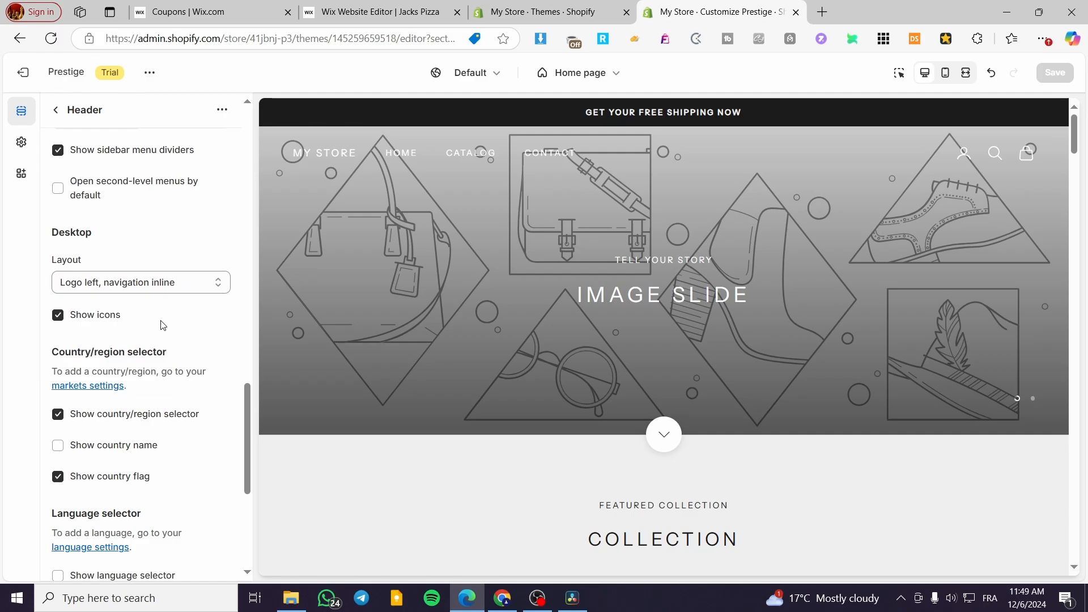
click(55, 112)
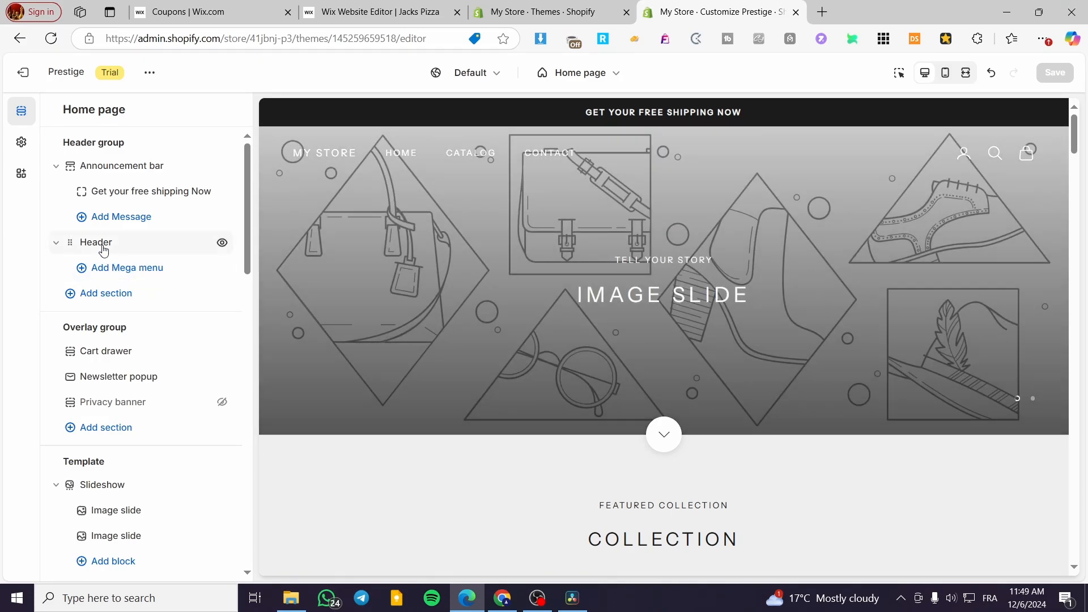
click(104, 251)
scroll(187, 306, down, 8)
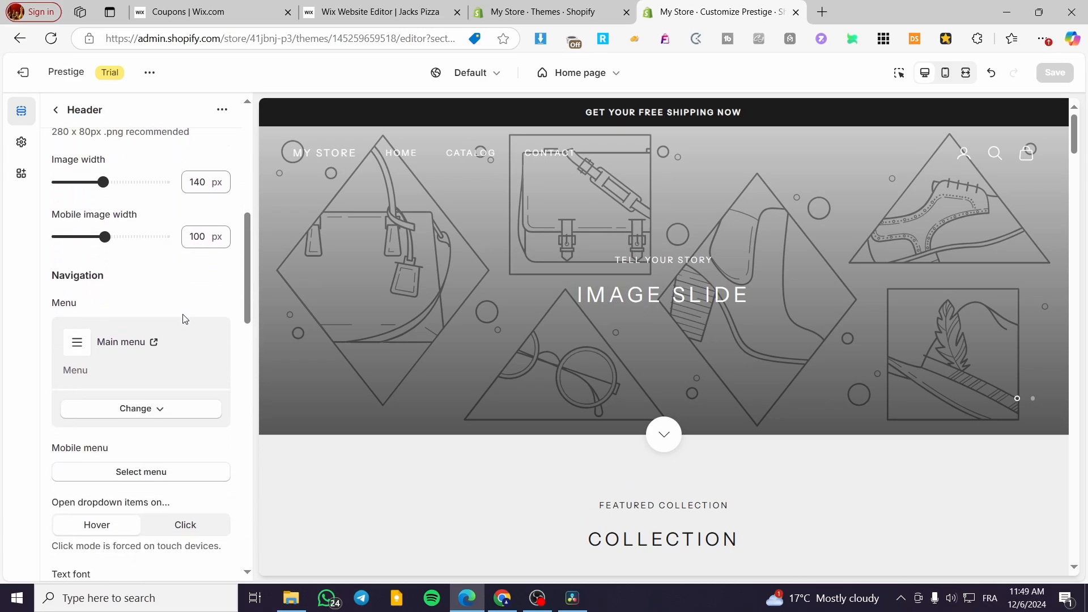
scroll(183, 319, down, 10)
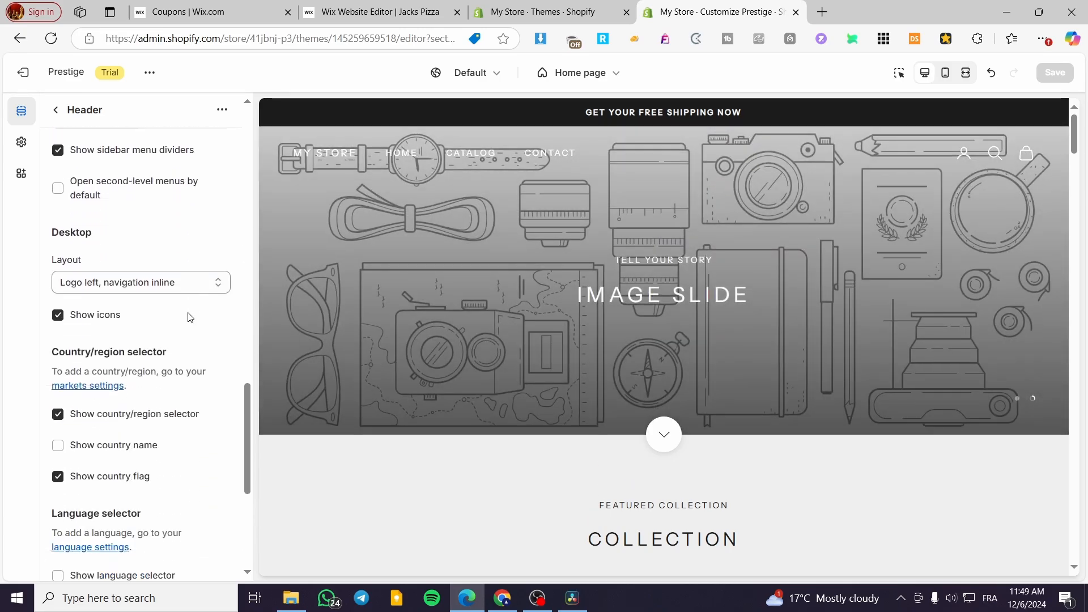
scroll(190, 317, down, 5)
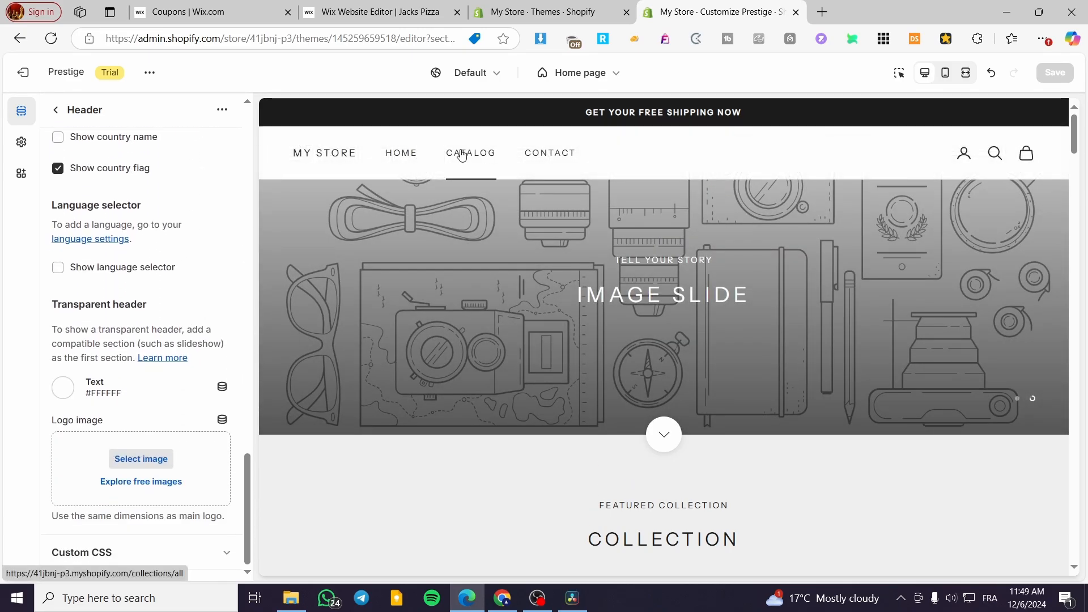
click(55, 109)
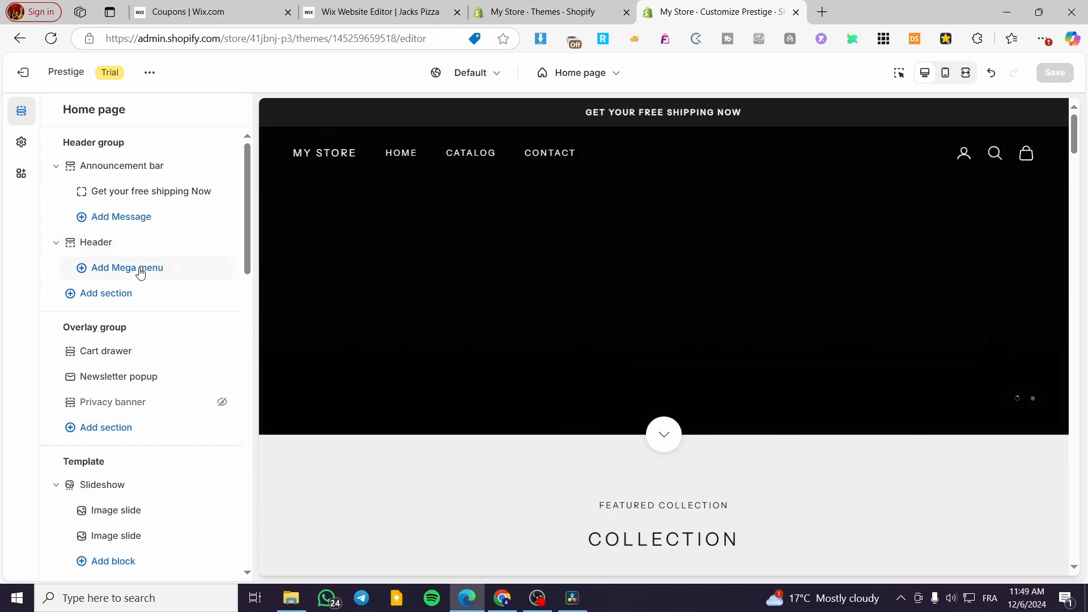
- Add a mega menu block to the header and review its menu item, image, heading, text and link settings
click(140, 267)
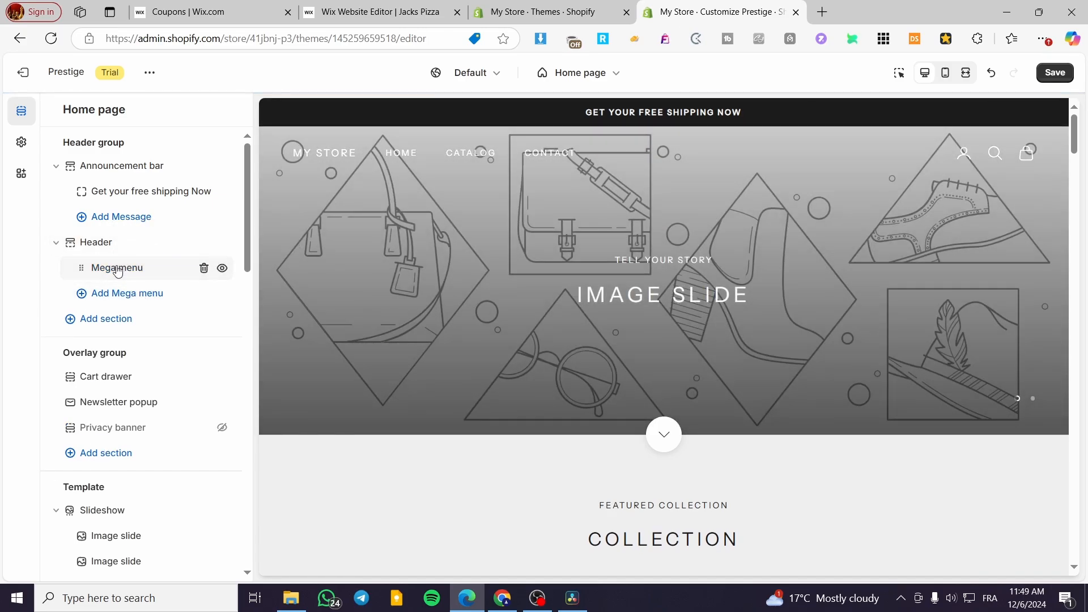
click(117, 271)
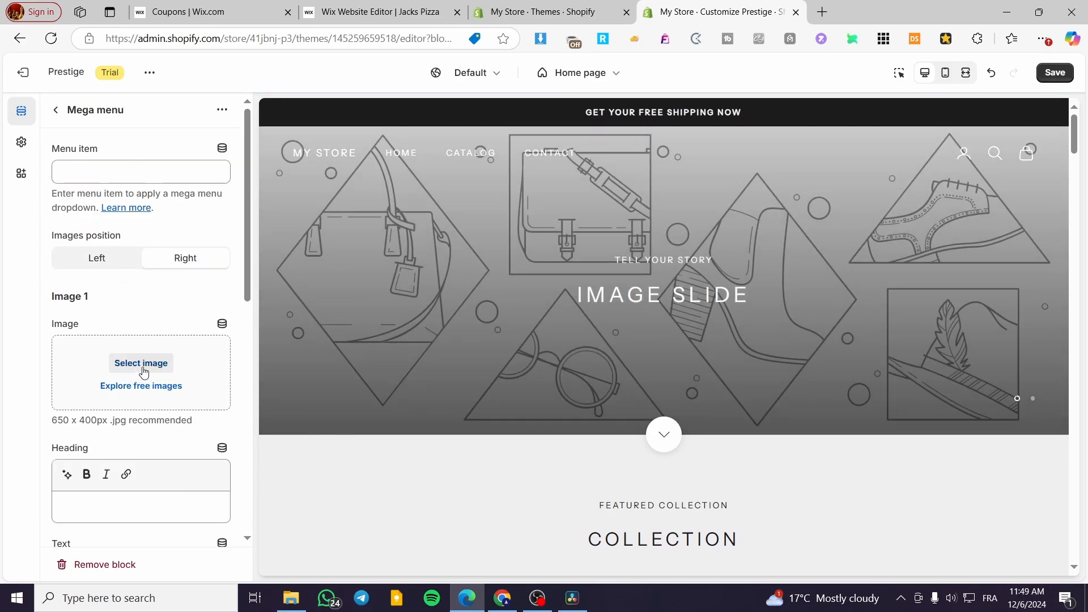
scroll(142, 382, down, 5)
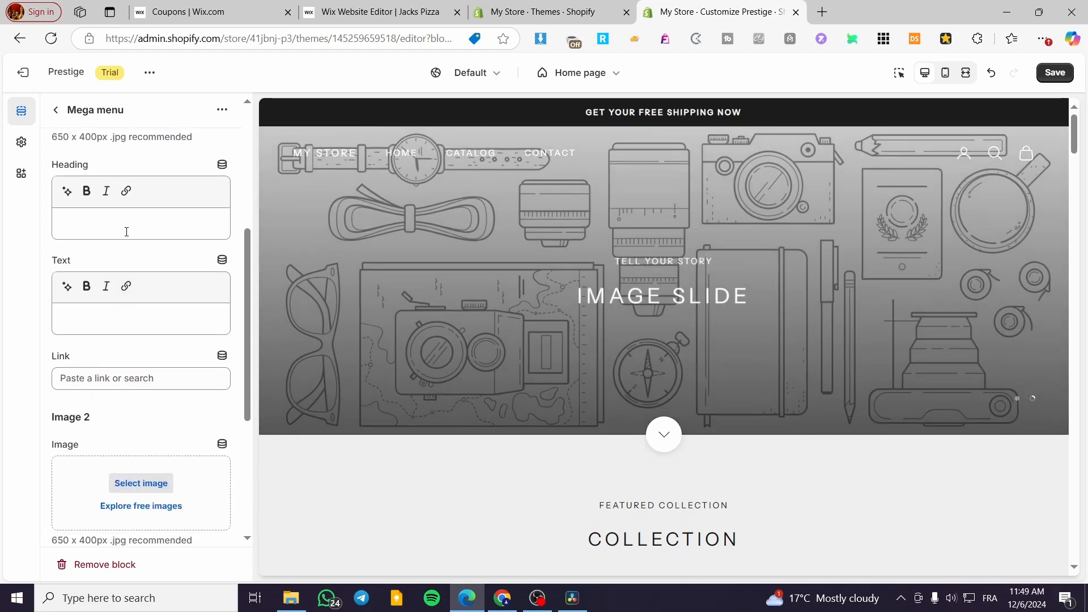
scroll(113, 314, down, 5)
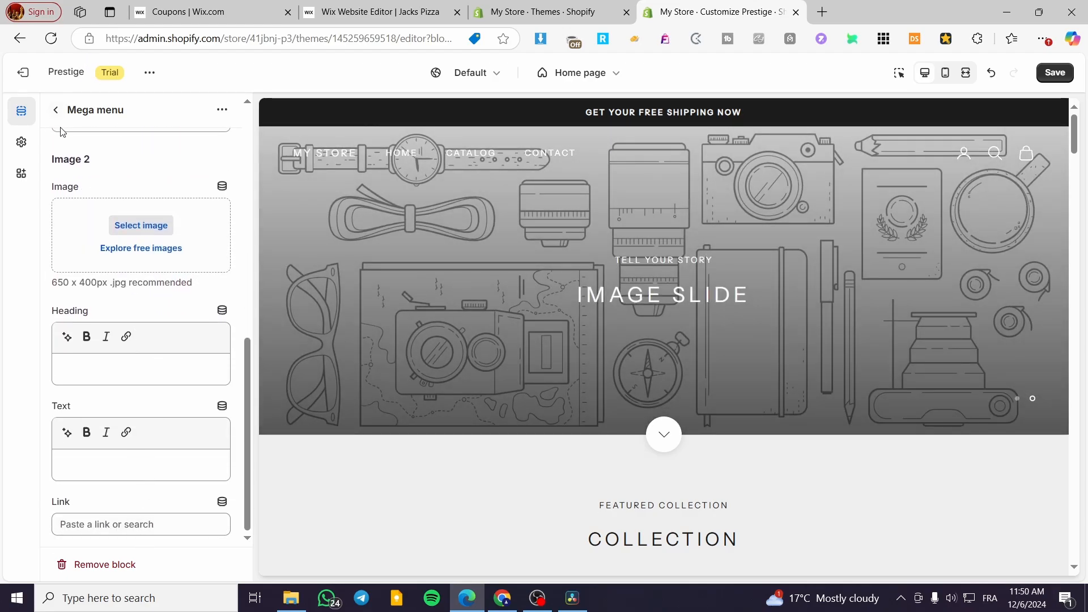
scroll(95, 321, up, 6)
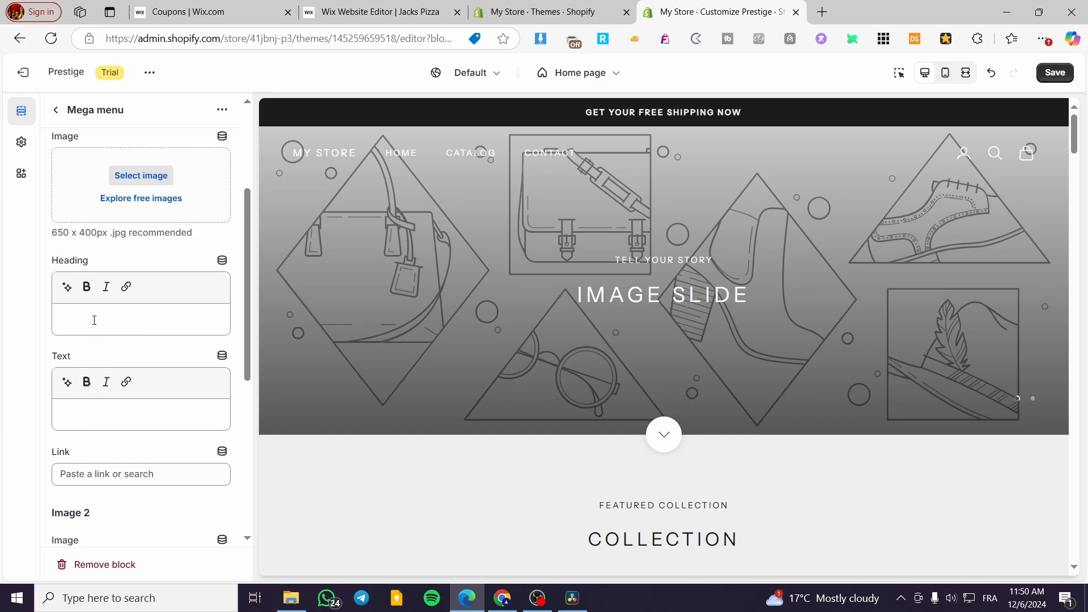
click(54, 118)
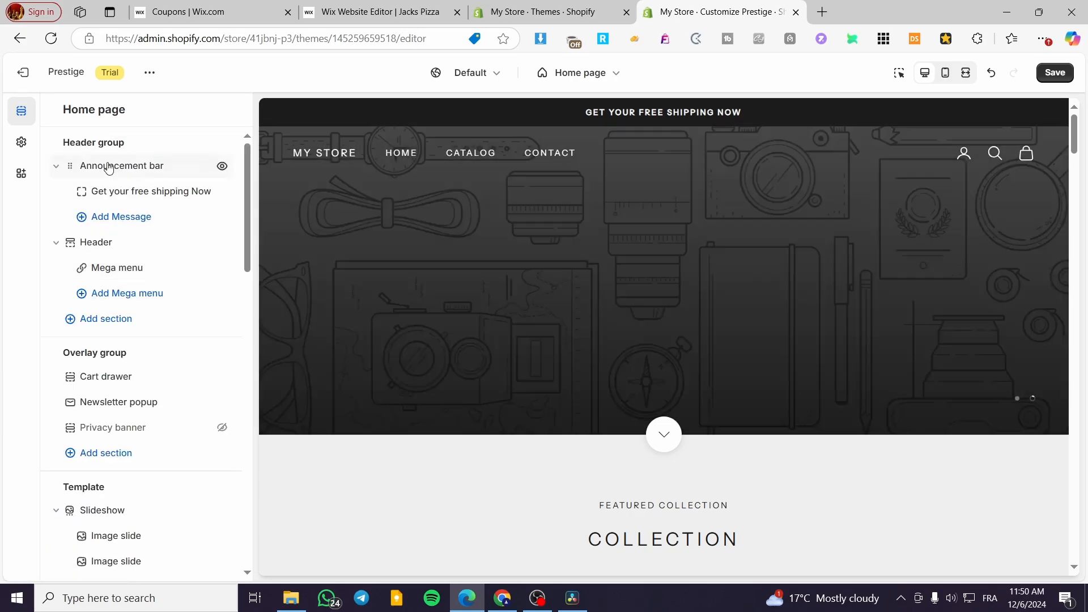
- Remove the mega menu block from the header
mouse_move(203, 270)
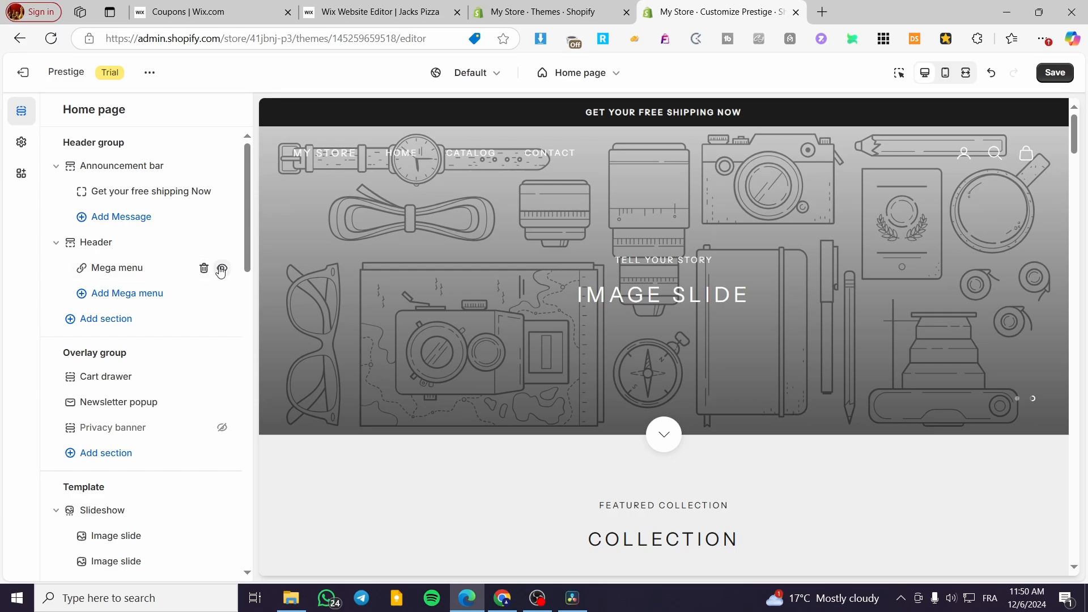
click(204, 268)
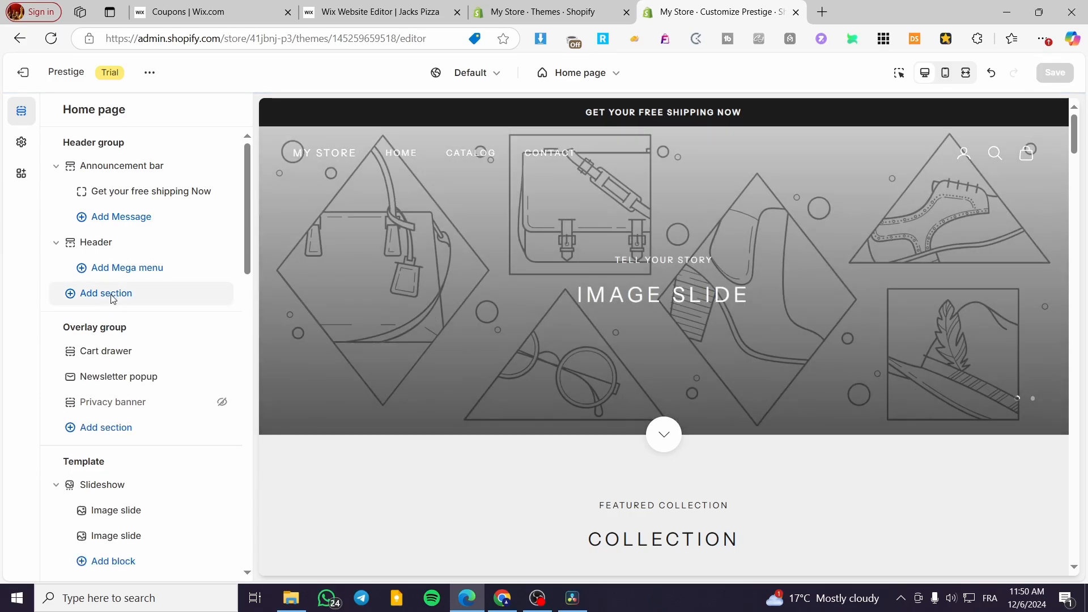
- Add a Countdown timer section to the header group and move it above the announcement bar
click(112, 300)
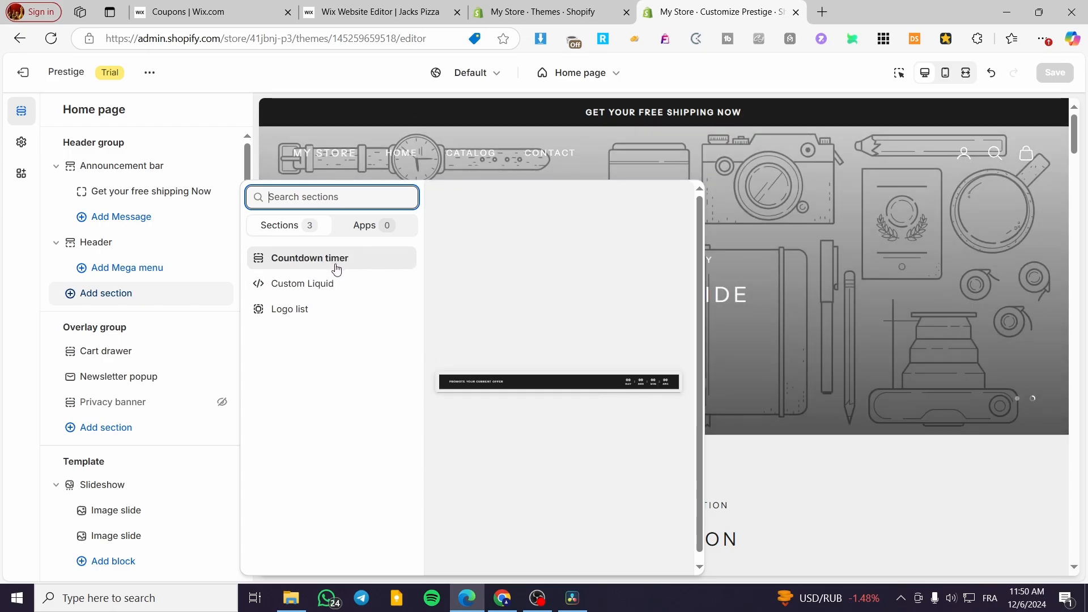
click(336, 269)
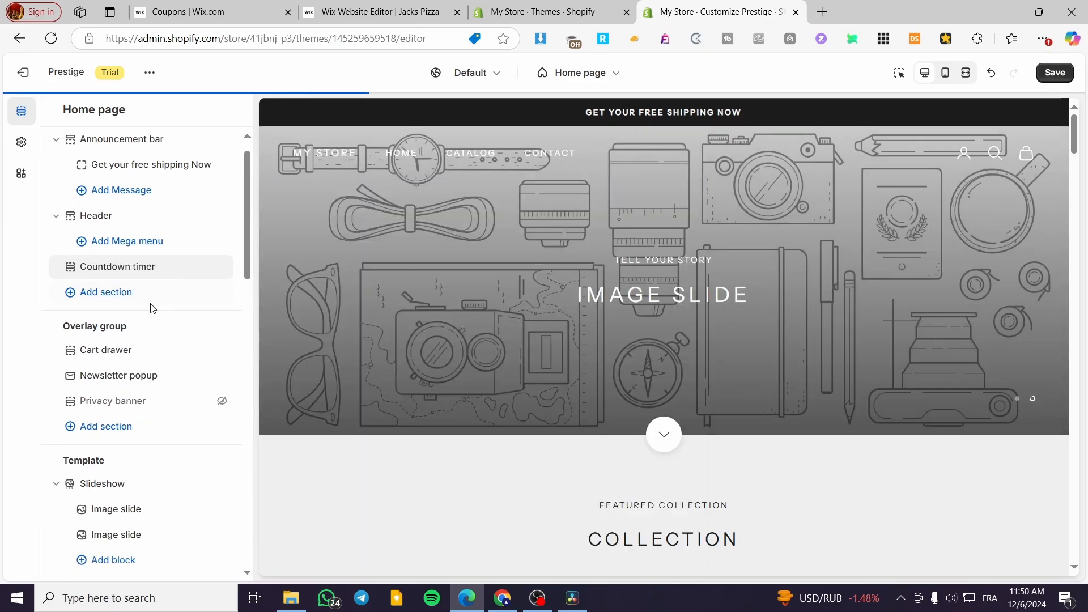
scroll(170, 250, up, 2)
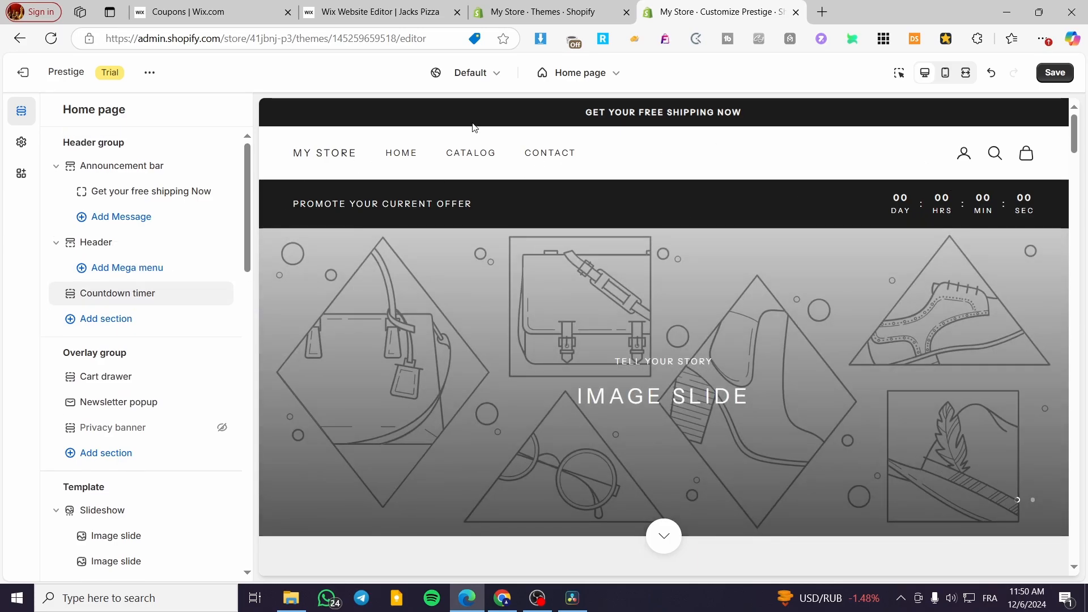
drag(108, 295, 119, 181)
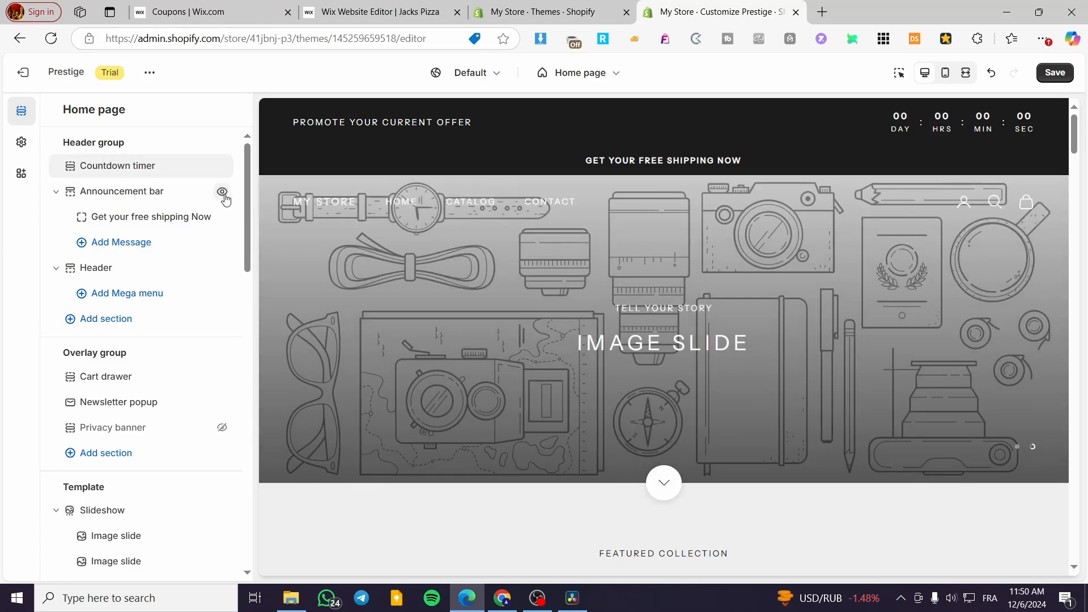
- Hide the announcement bar and check the countdown timer in the page preview
click(222, 192)
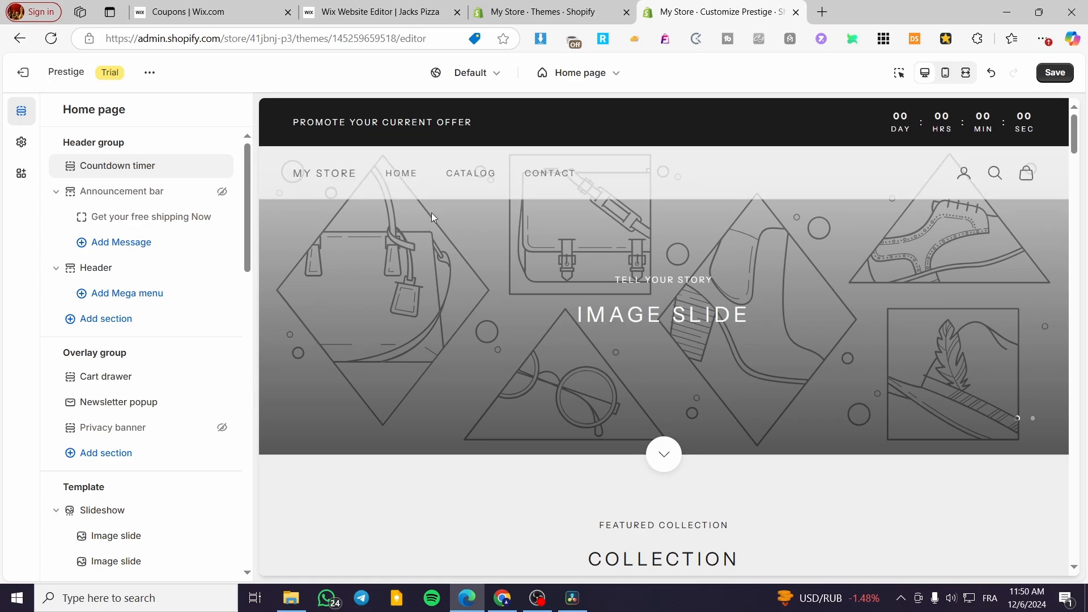
scroll(539, 223, down, 3)
scroll(544, 222, up, 3)
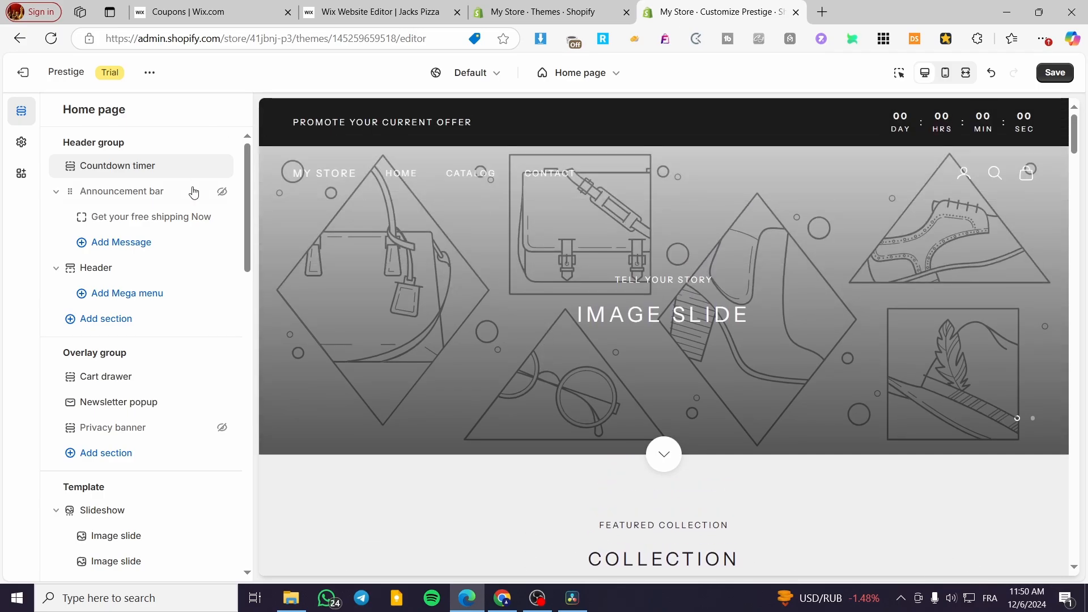
click(86, 167)
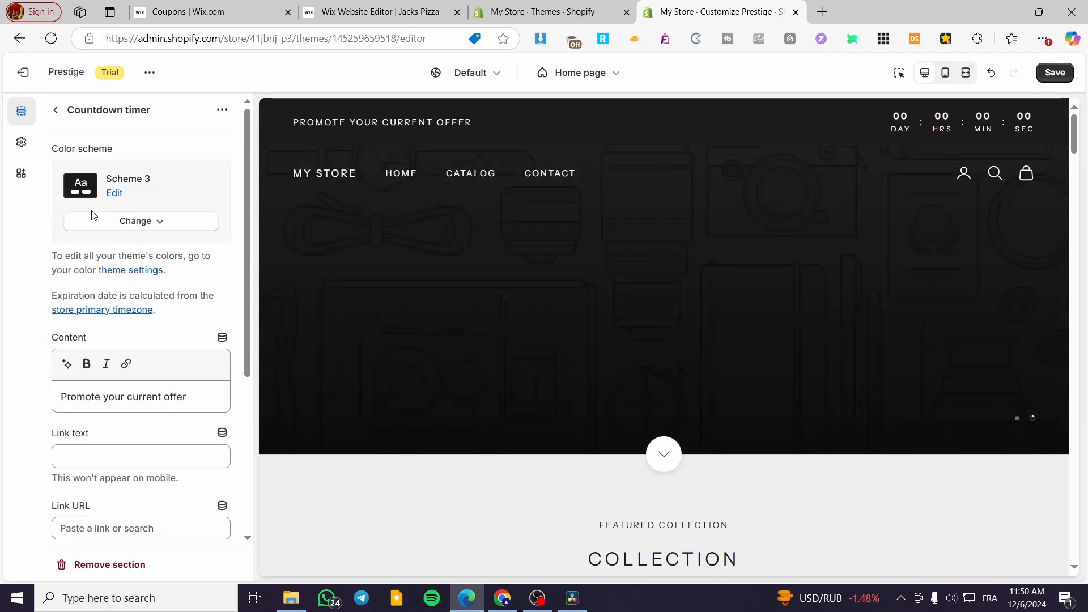
scroll(99, 368, down, 5)
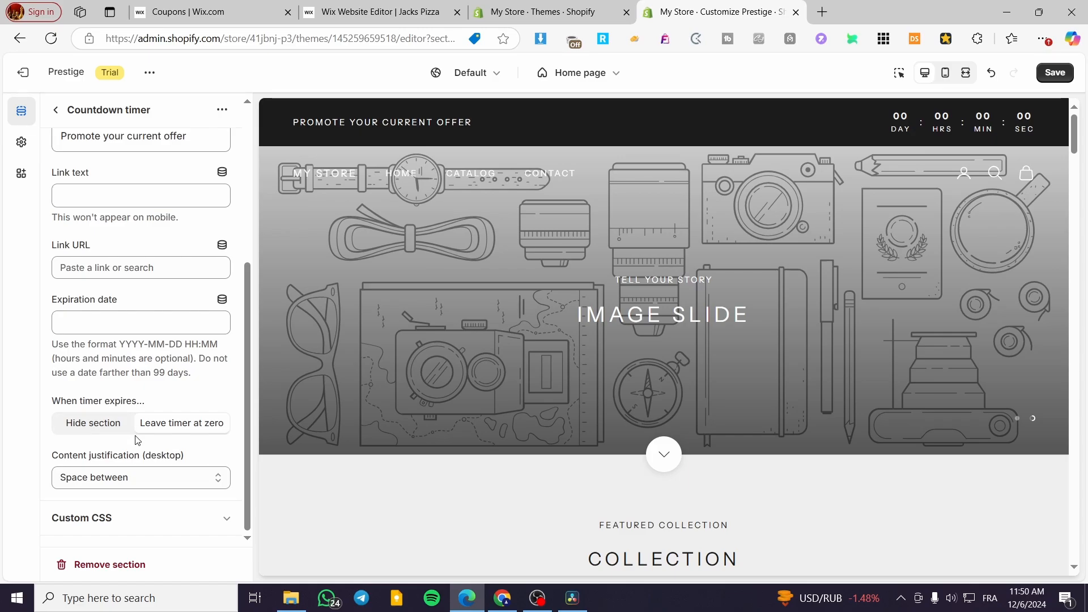
scroll(137, 441, up, 5)
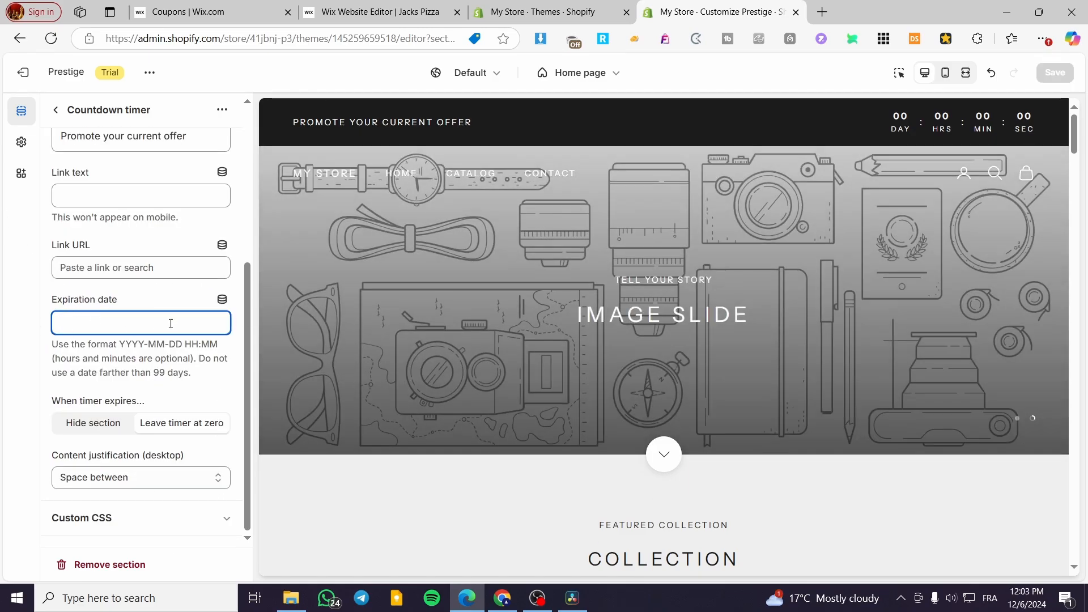
drag(120, 344, 162, 346)
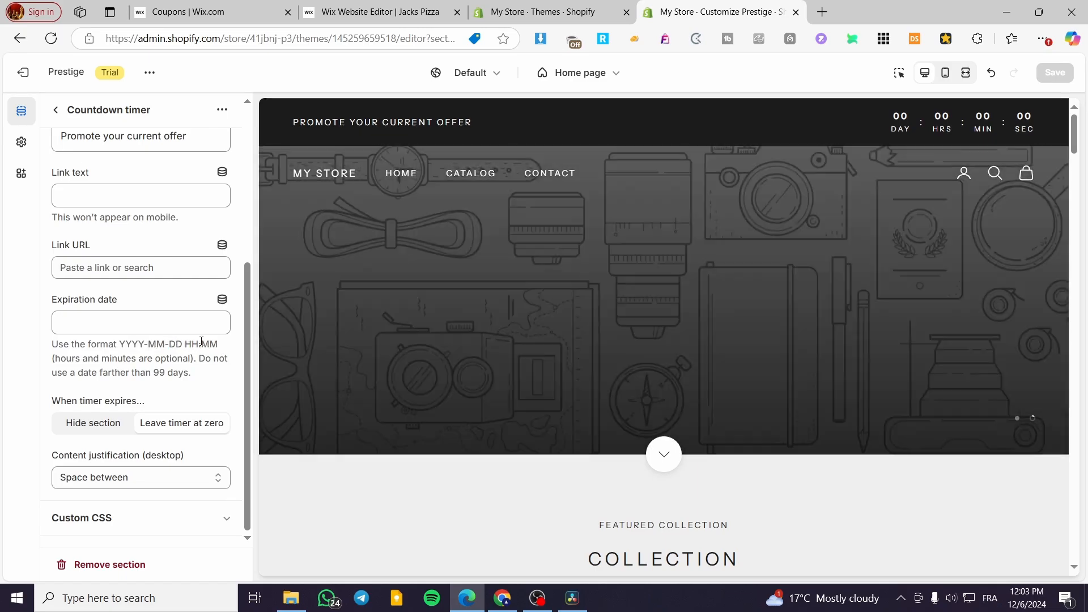
click(161, 331)
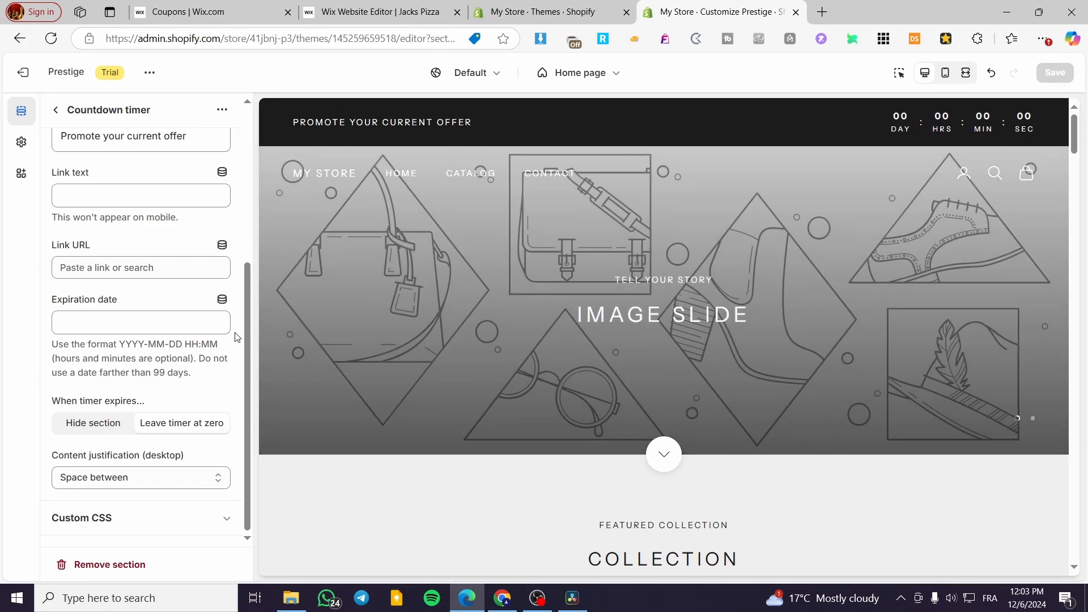
text(2024-)
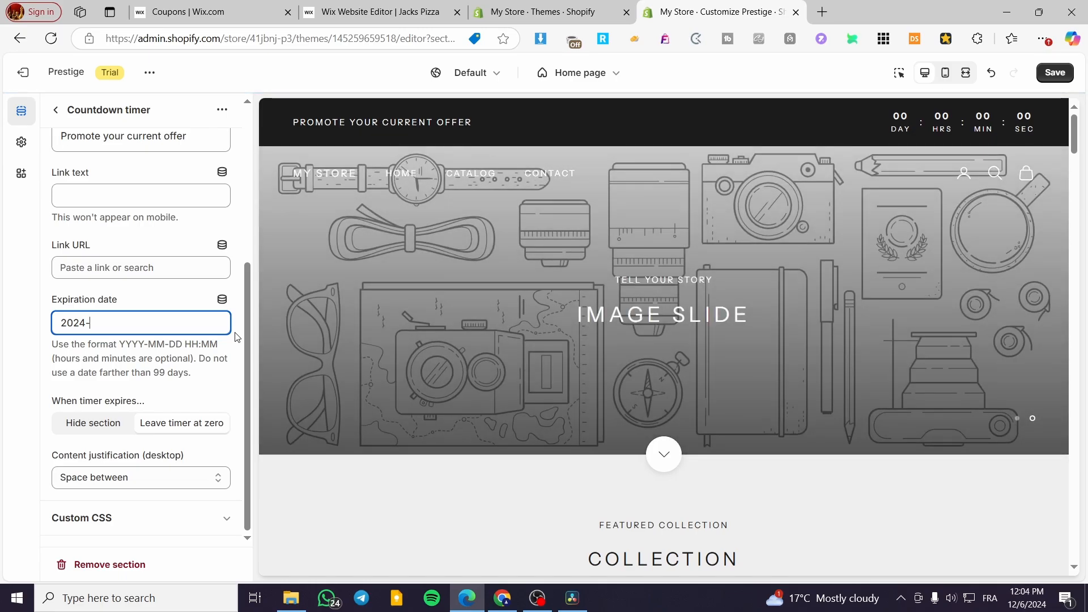
text(12-)
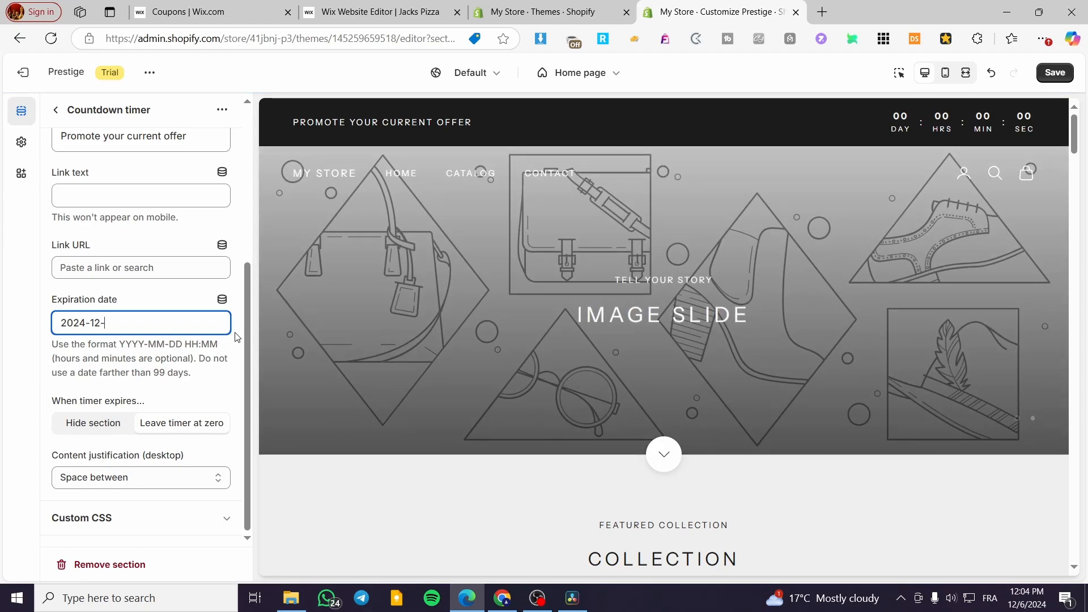
text(31 23)
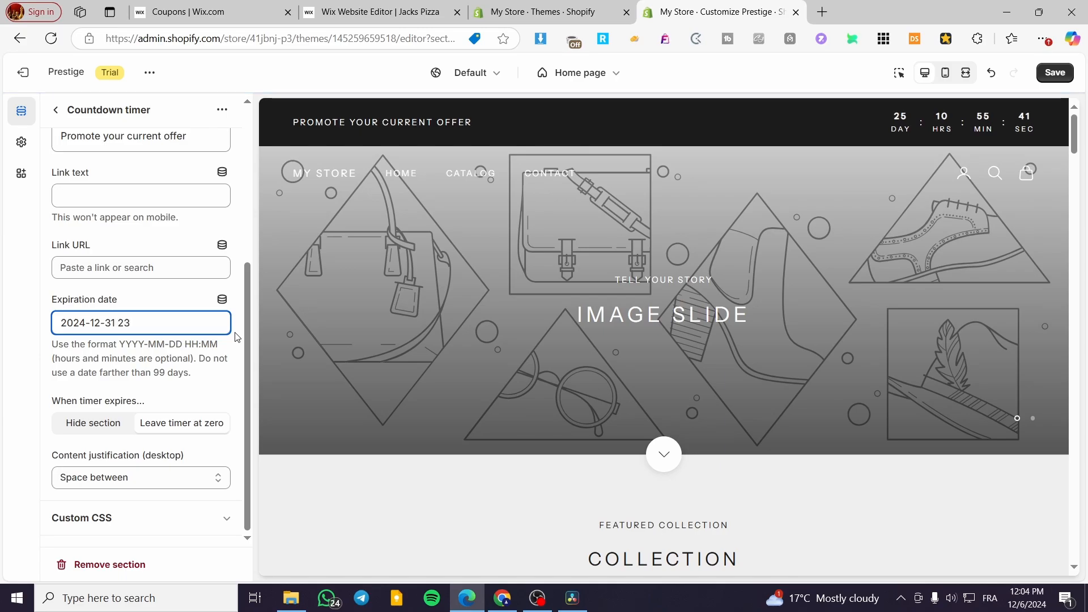
text(:59)
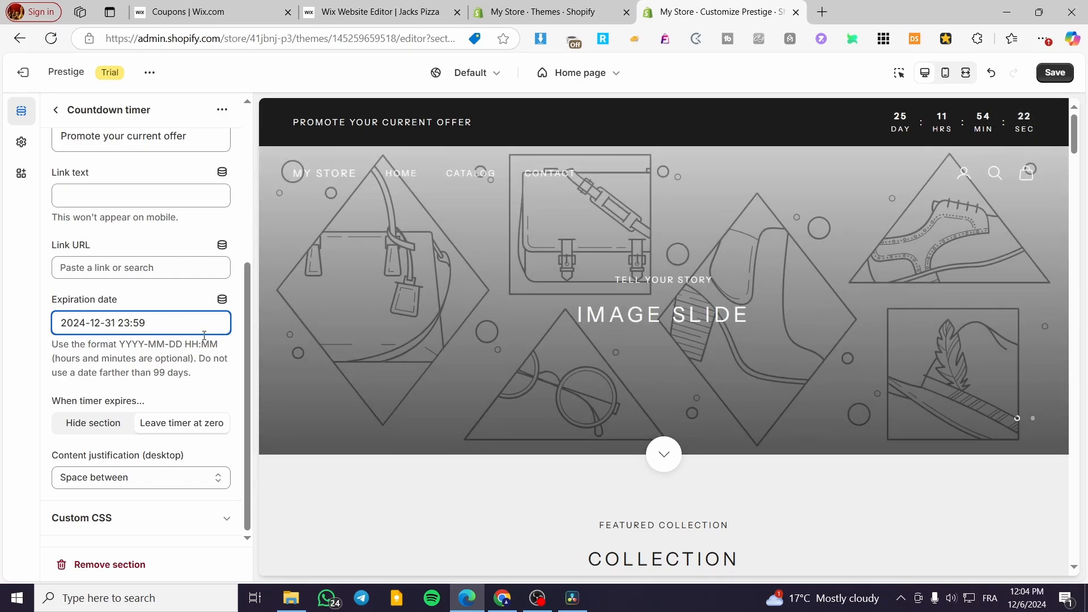
key(ctrl+s)
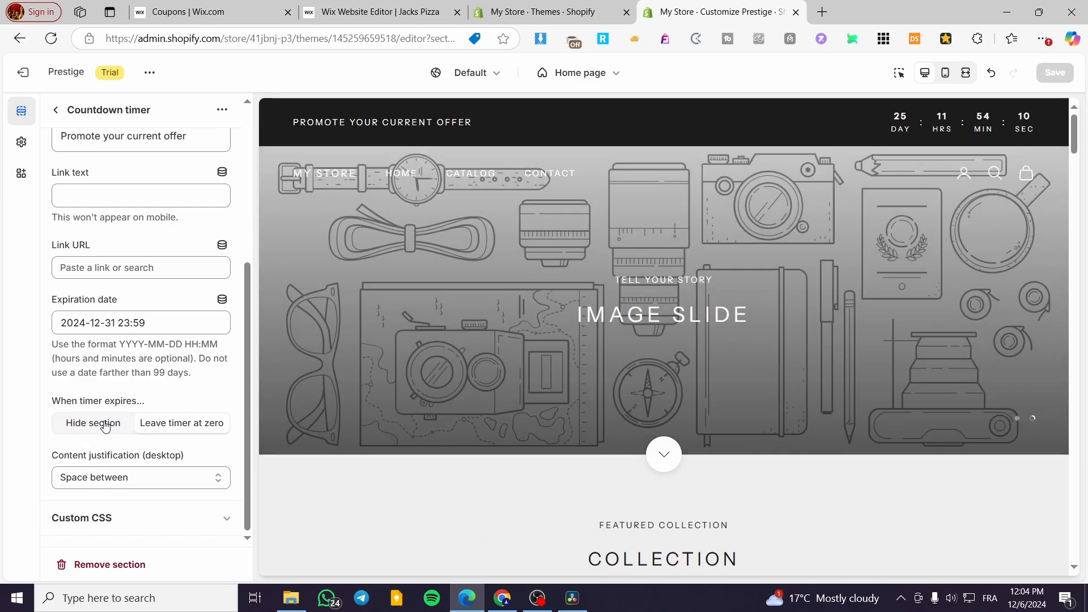
- Set the countdown timer to hide its section when the timer expires and return to the section list
click(100, 425)
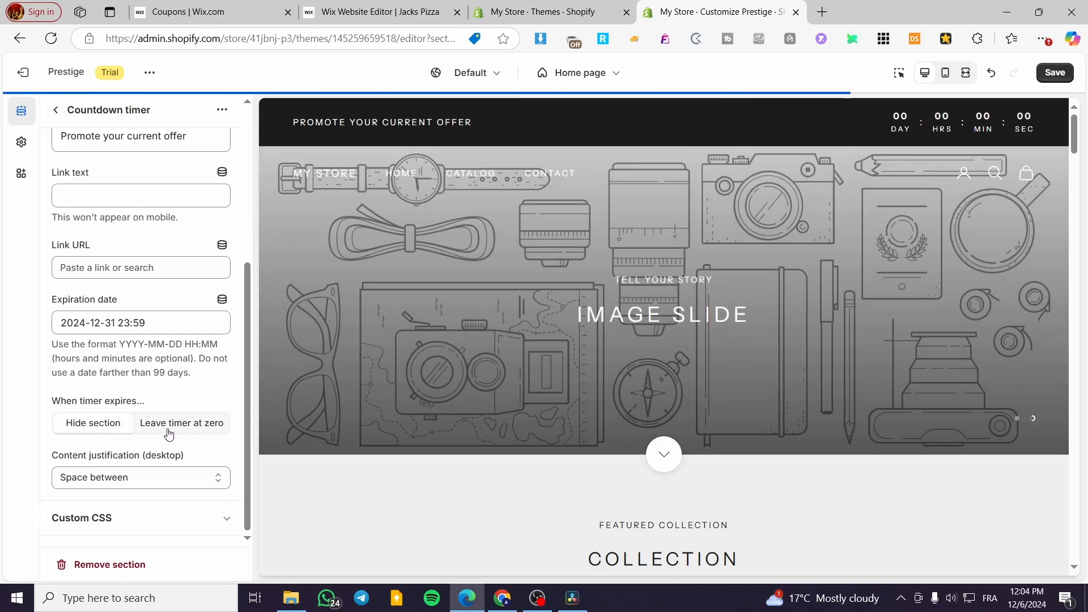
click(63, 116)
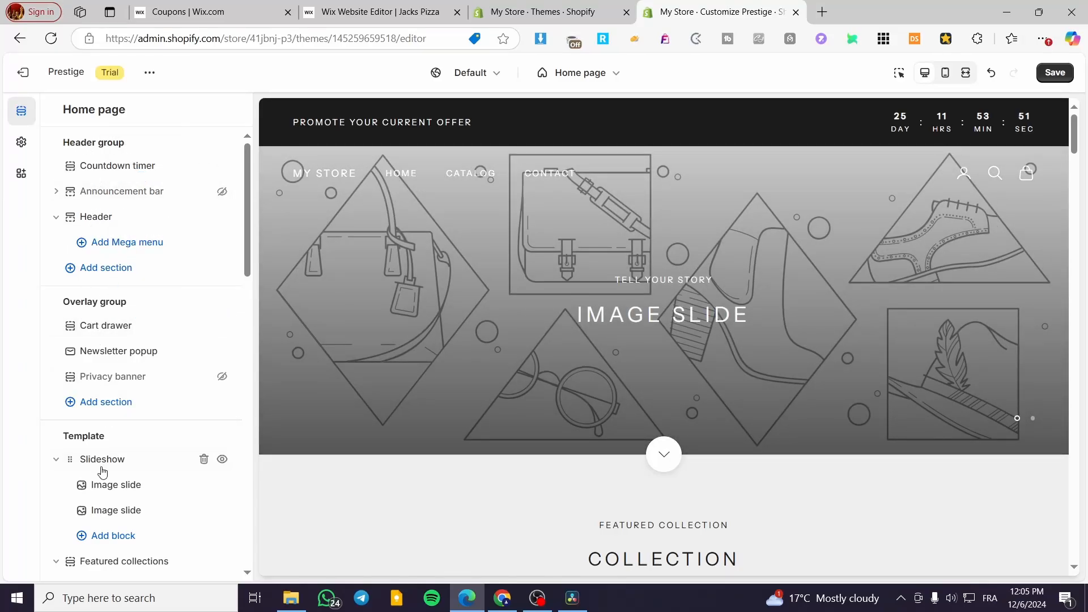
- Open the Cart drawer settings in the overlay group and close the cart shown in the preview
scroll(120, 422, down, 8)
scroll(120, 421, down, 8)
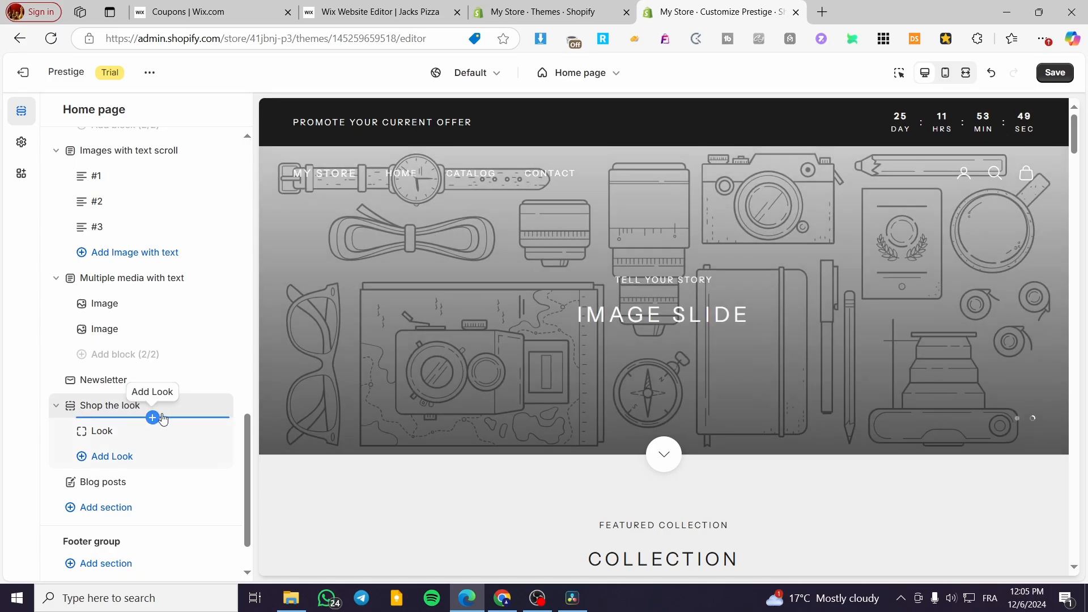
scroll(187, 425, up, 15)
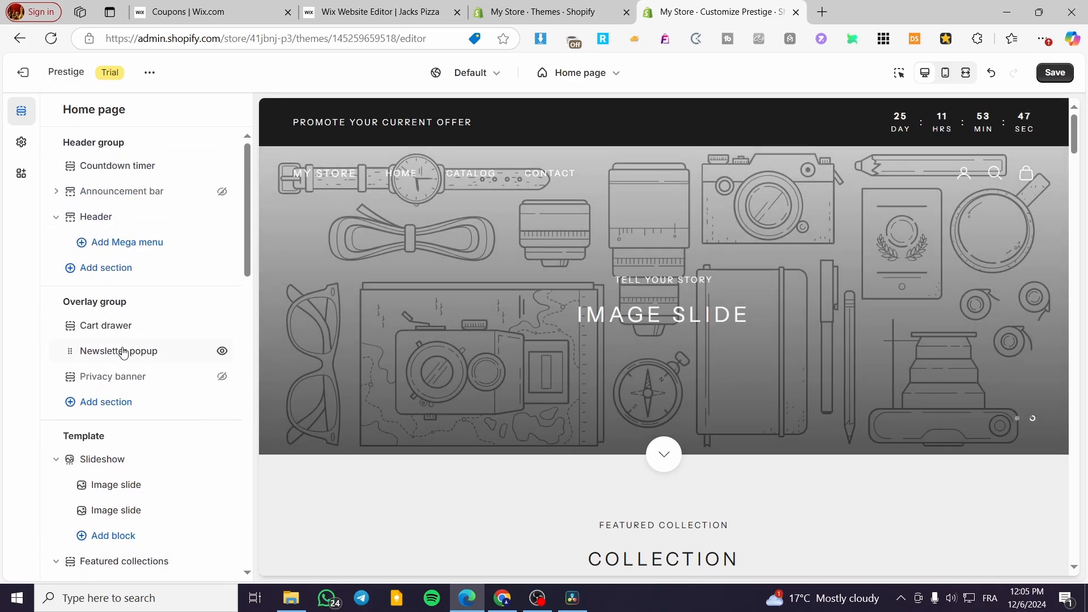
scroll(94, 318, down, 1)
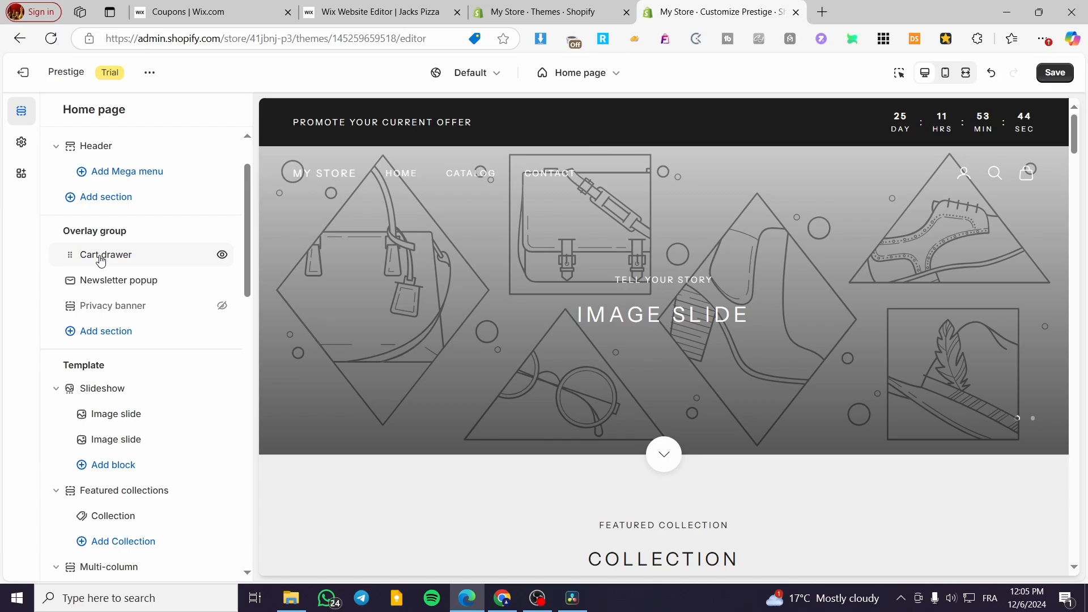
click(101, 259)
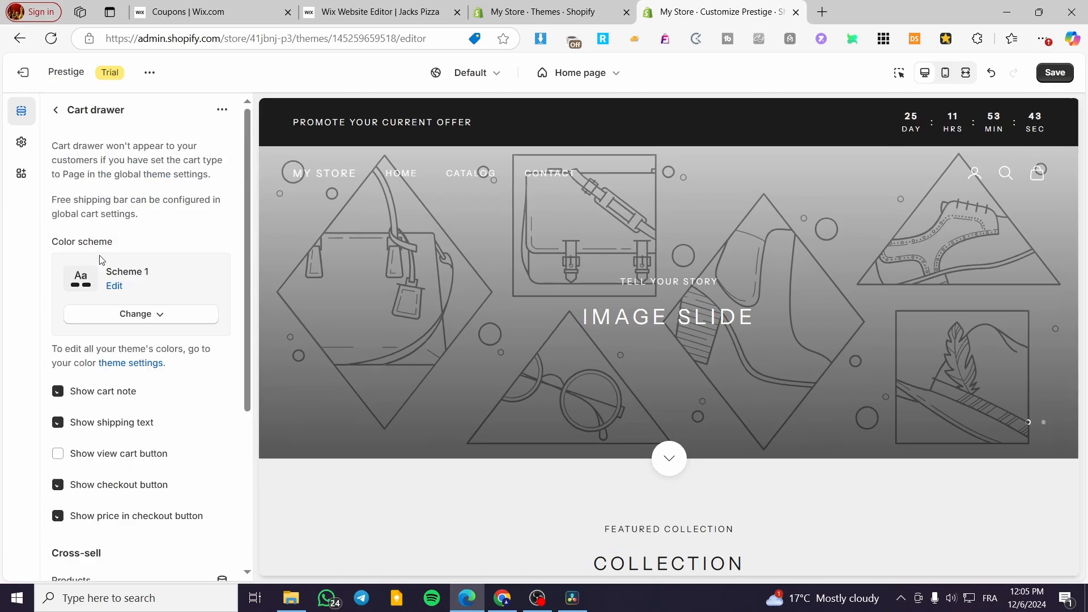
click(1050, 125)
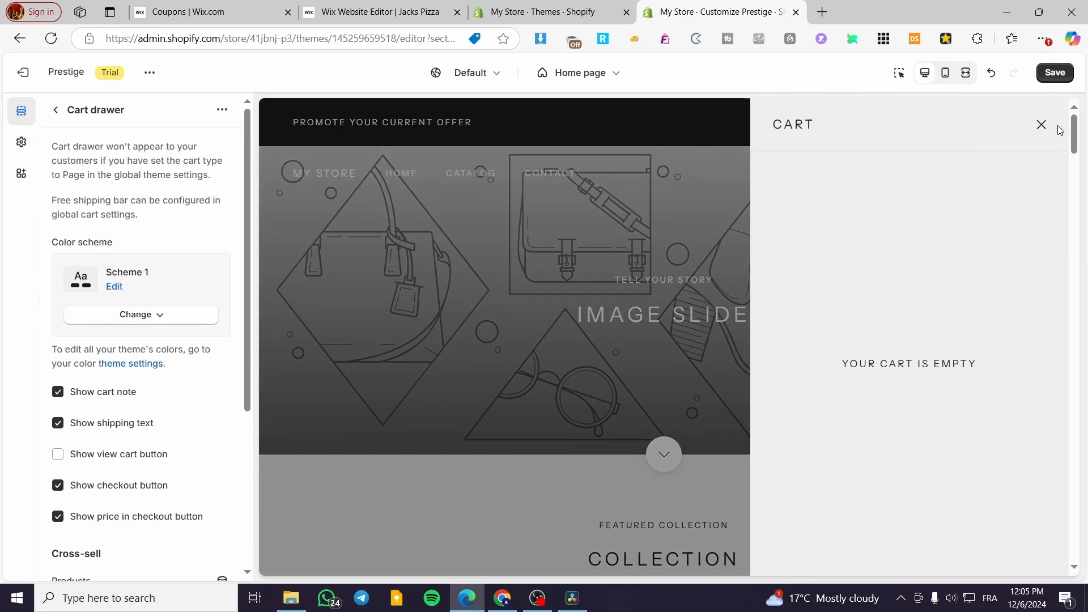
- Review the cart drawer's color scheme, display options and cross-sell settings, and return to the section list
scroll(106, 407, down, 5)
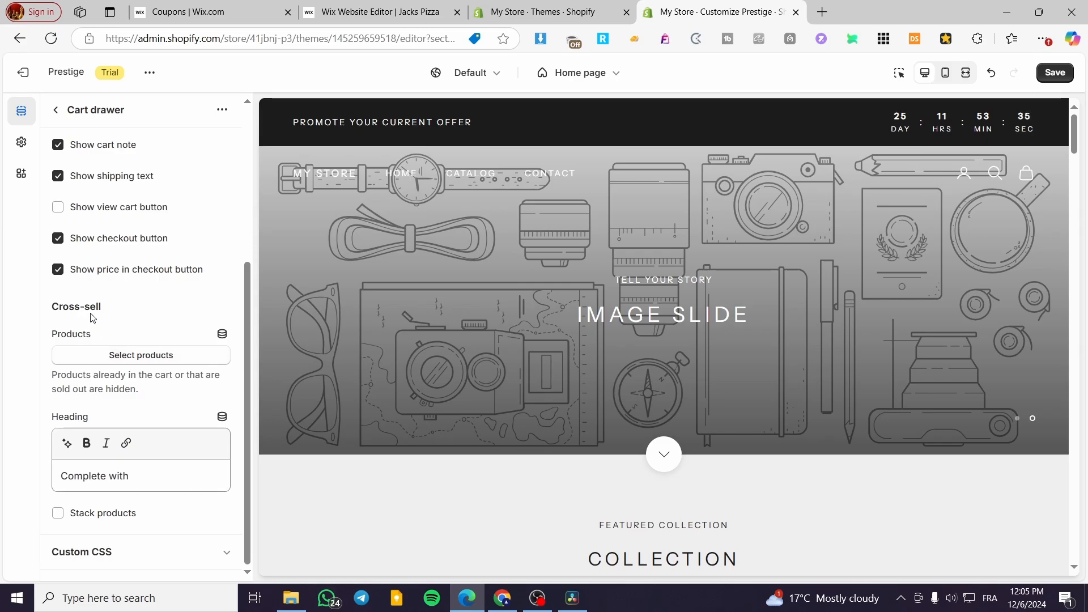
drag(103, 308, 48, 310)
click(97, 336)
scroll(161, 301, up, 1)
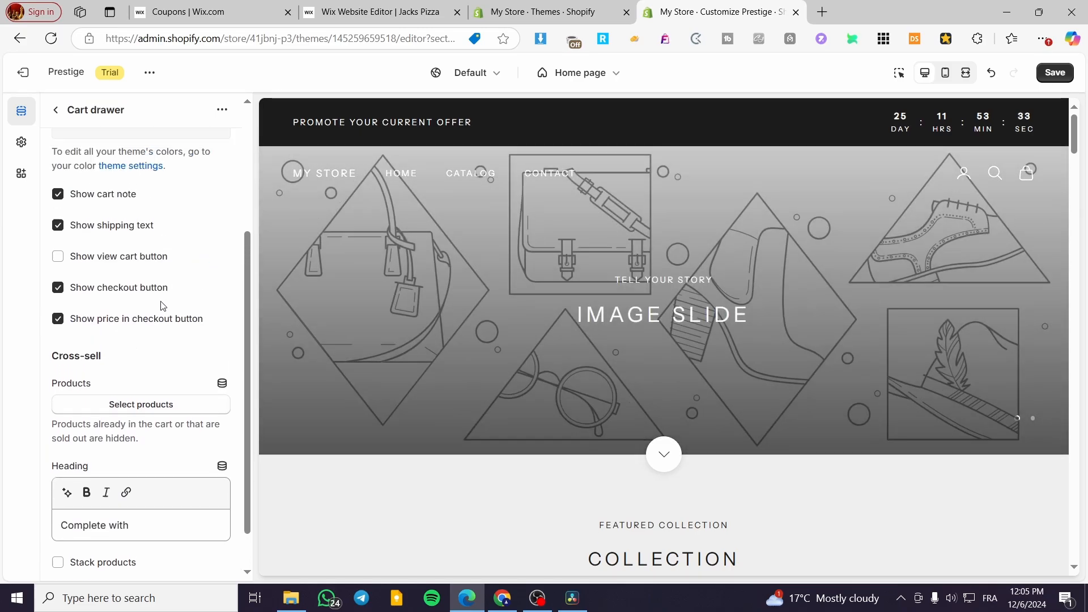
scroll(162, 305, up, 3)
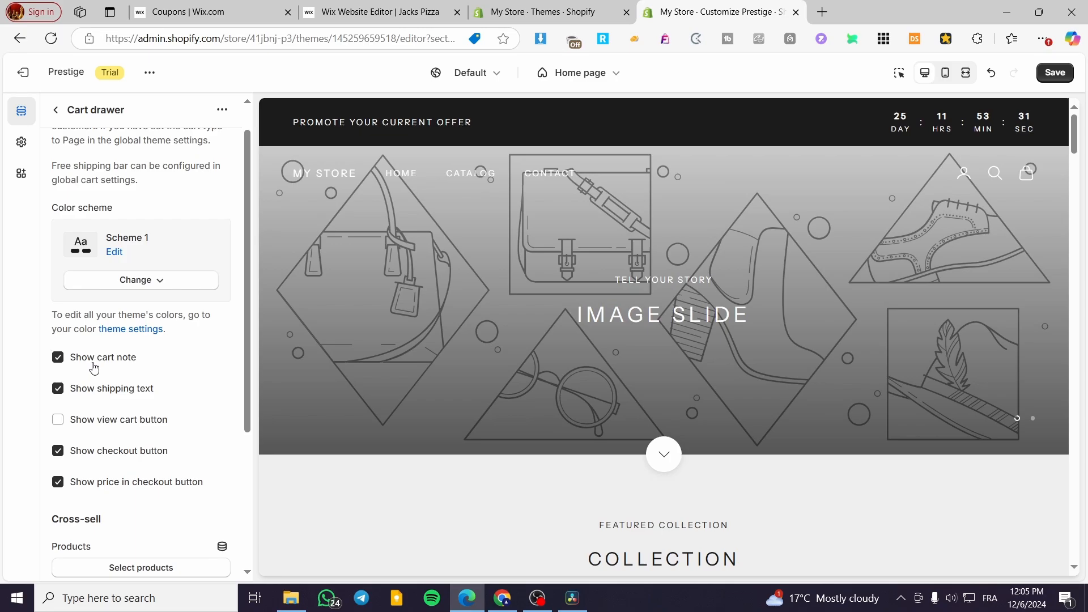
scroll(177, 420, down, 1)
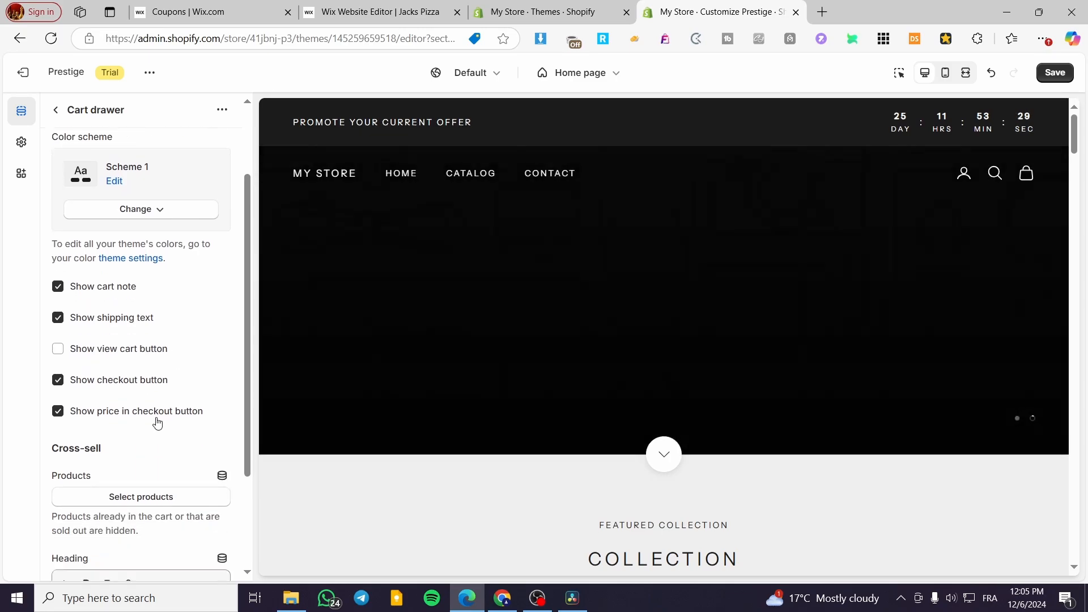
scroll(132, 351, down, 2)
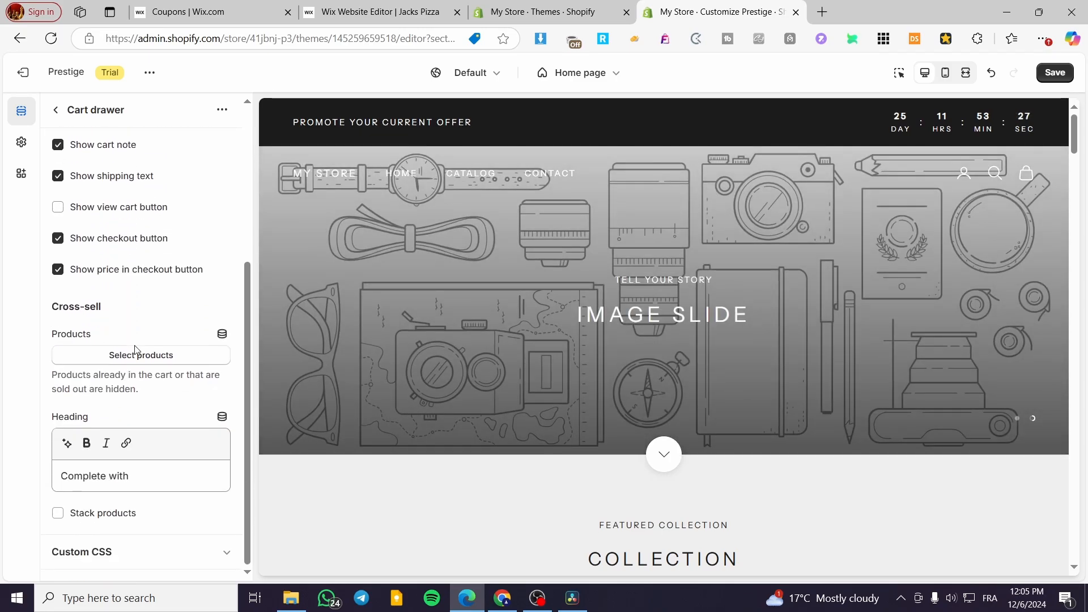
scroll(135, 350, up, 4)
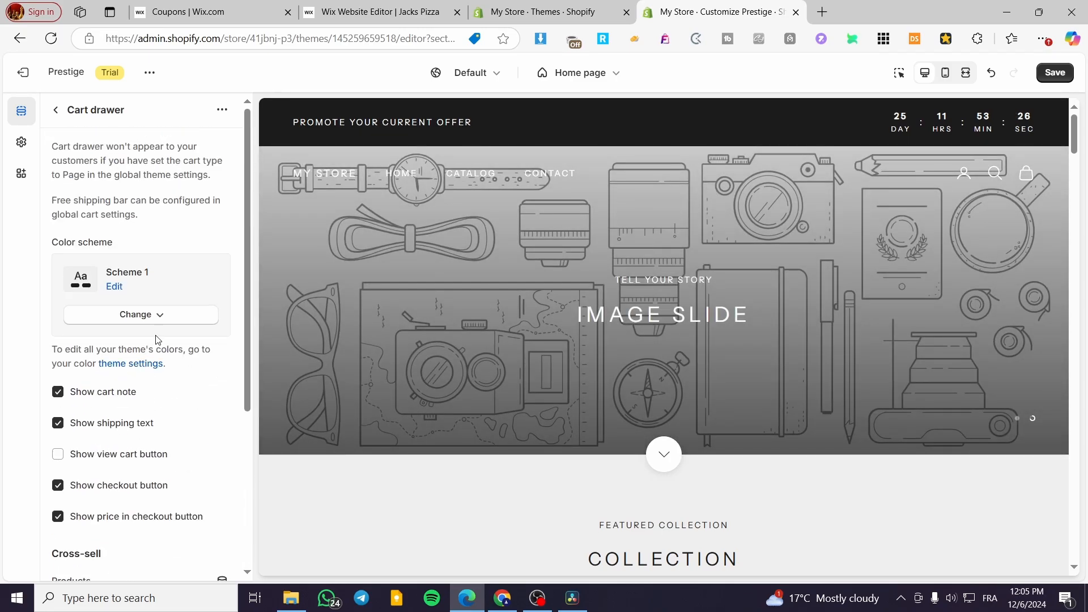
click(58, 111)
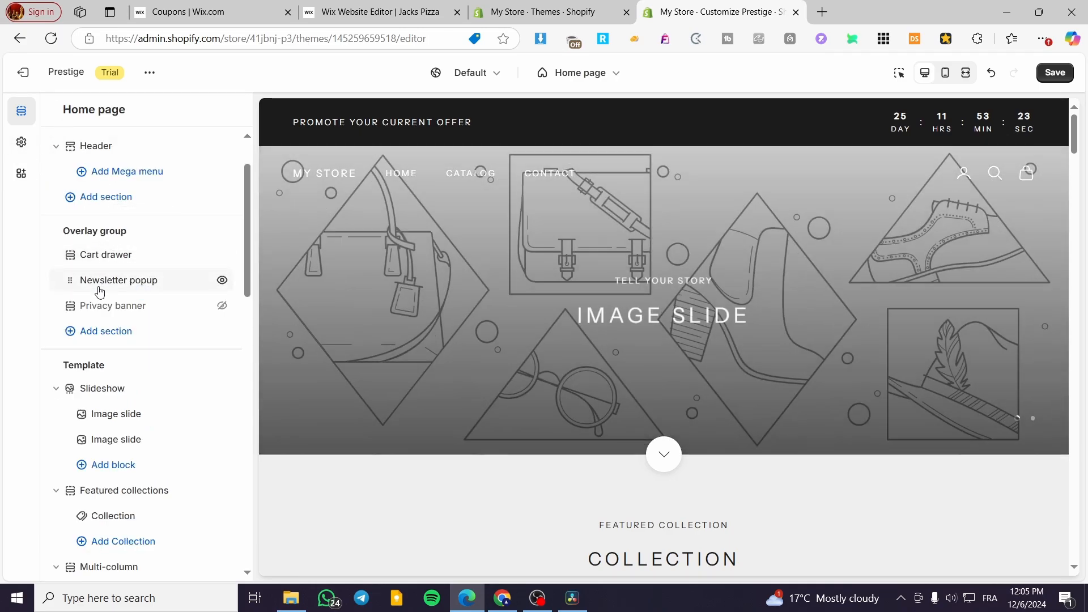
- Open the Newsletter popup, dismiss its preview, review its display and text settings, and return to the section list
click(99, 289)
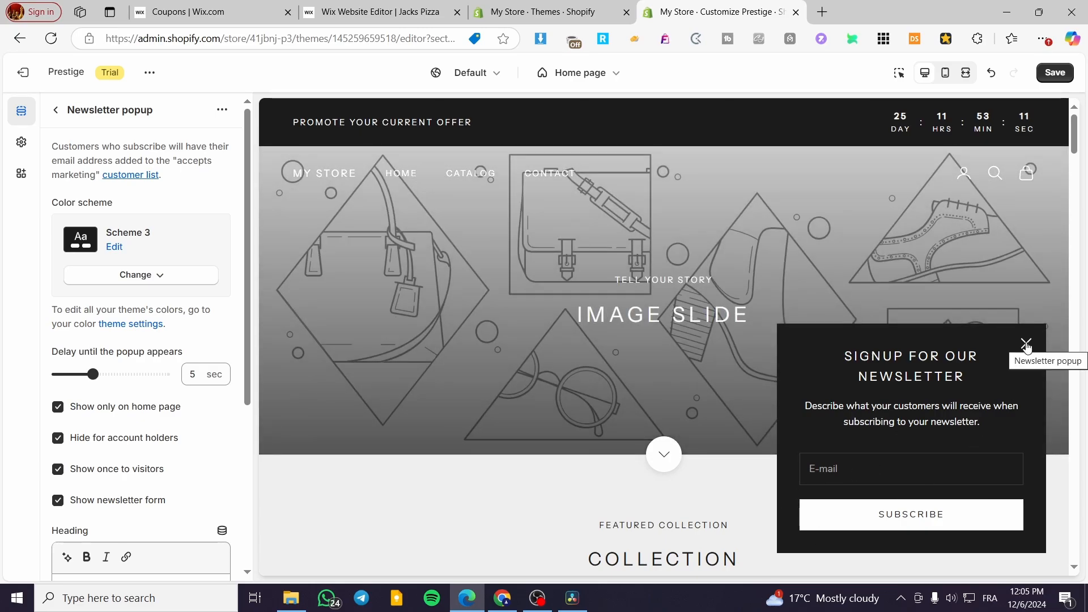
click(1026, 344)
scroll(146, 410, down, 4)
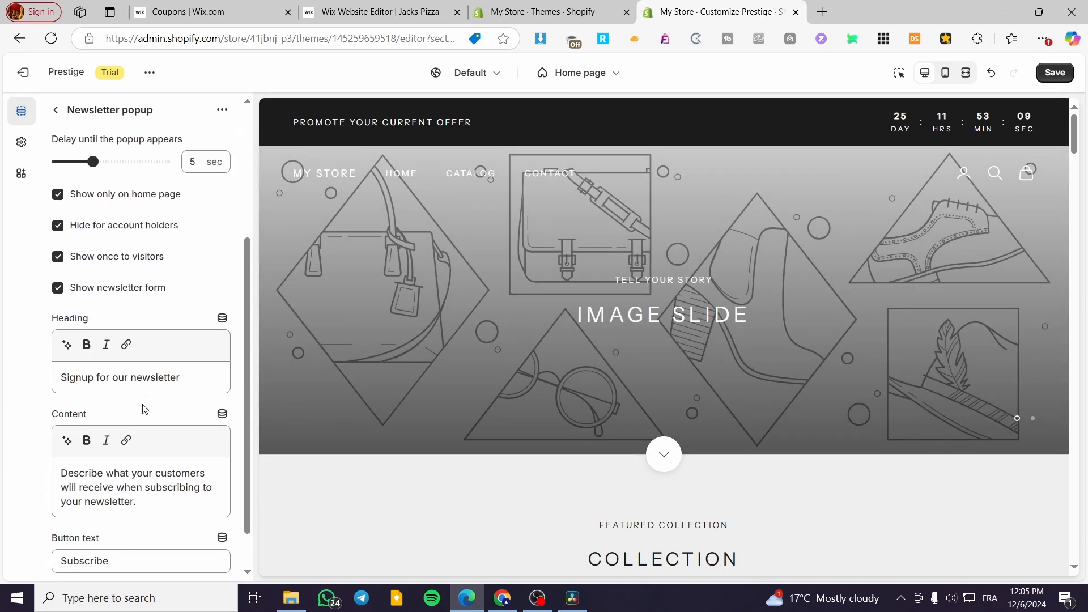
scroll(127, 392, down, 1)
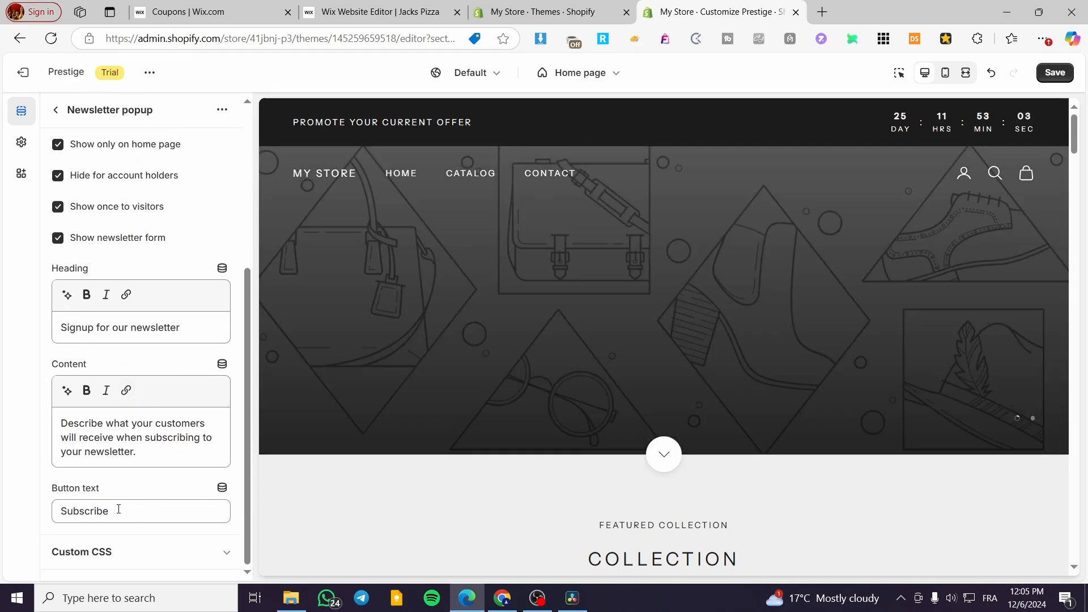
scroll(108, 387, up, 4)
click(56, 109)
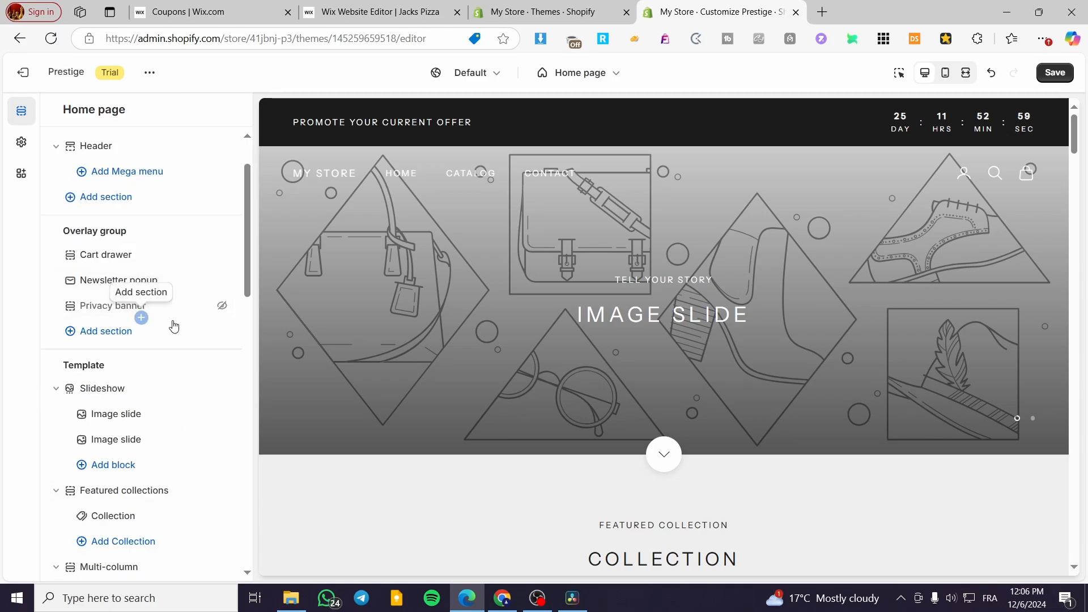
- Review the hidden privacy banner's color scheme, heading and content settings, and return to the section list
click(103, 307)
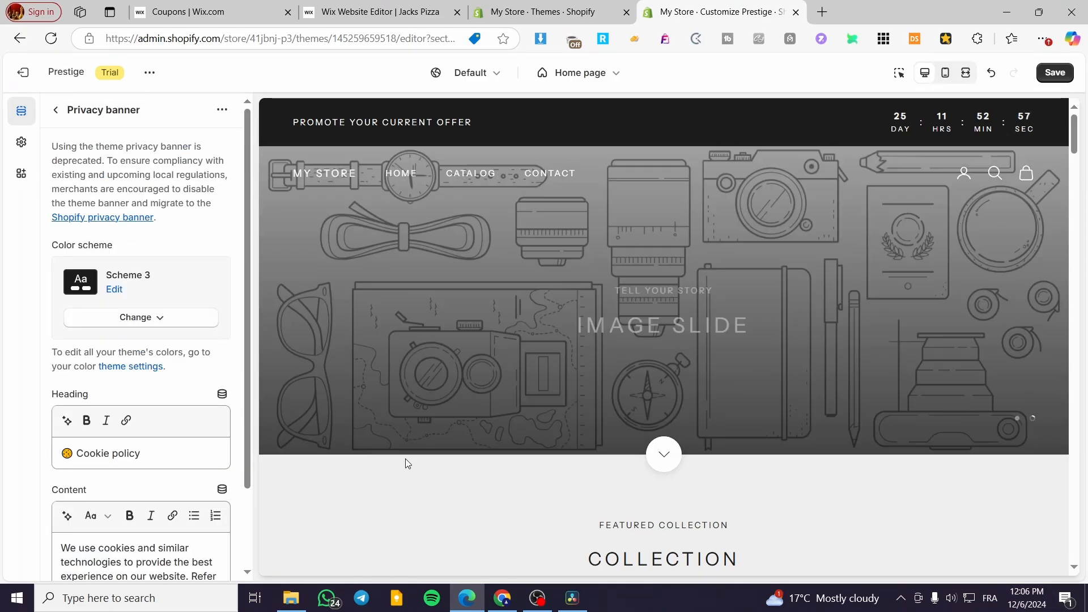
scroll(139, 445, down, 3)
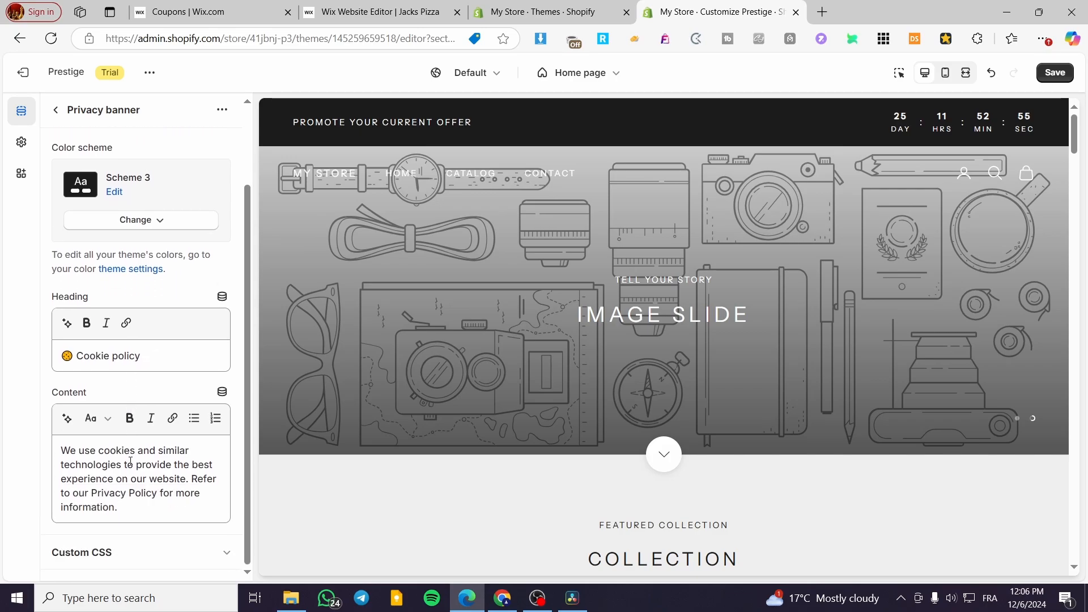
scroll(85, 250, up, 3)
click(56, 109)
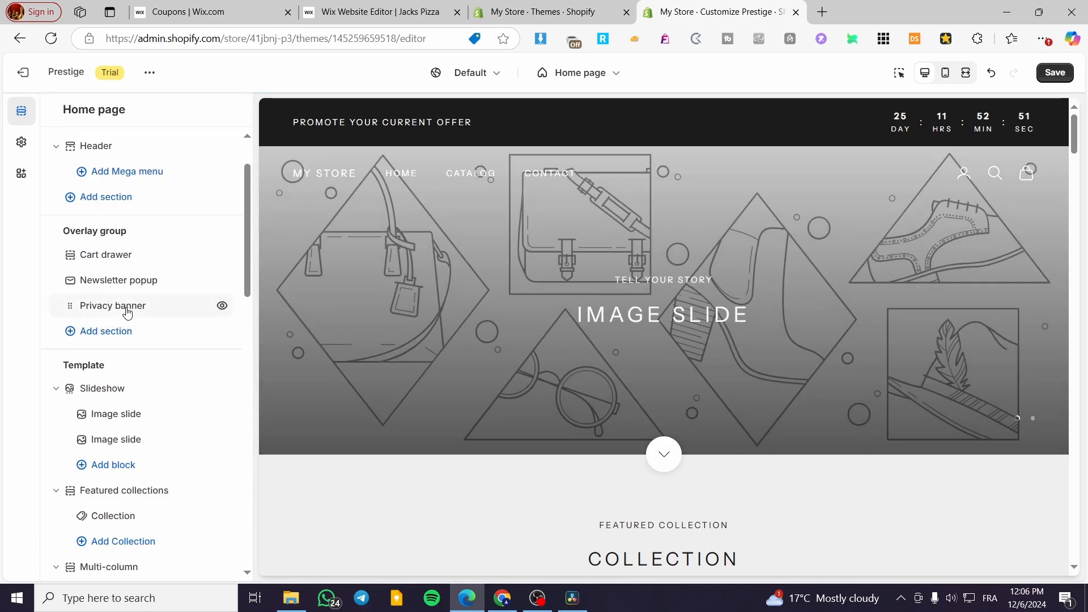
- Make the privacy banner visible, check and dismiss it in the preview, and return to the section list
click(126, 307)
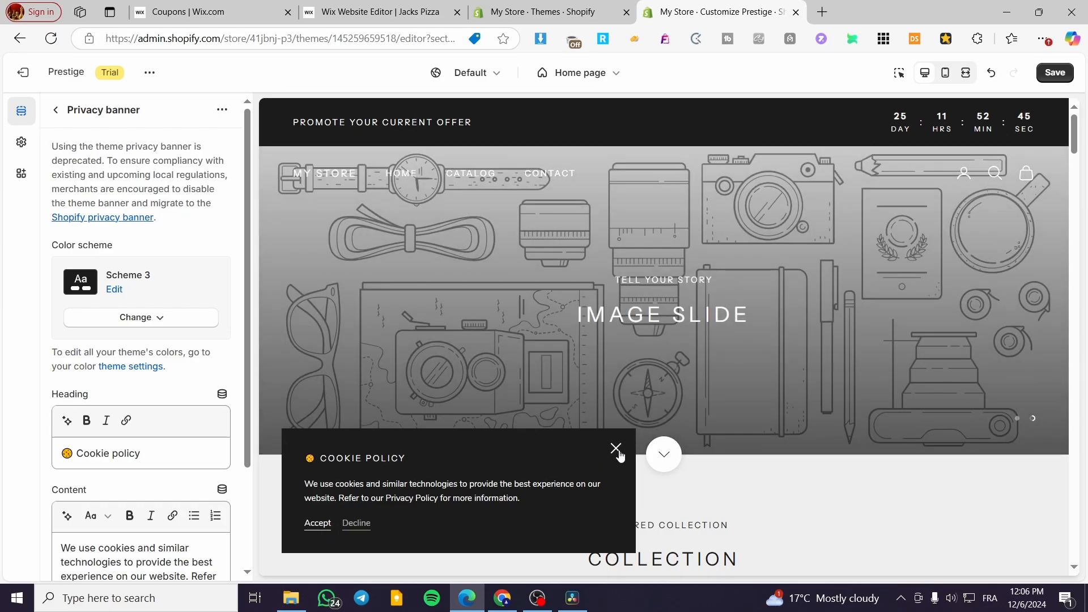
click(614, 450)
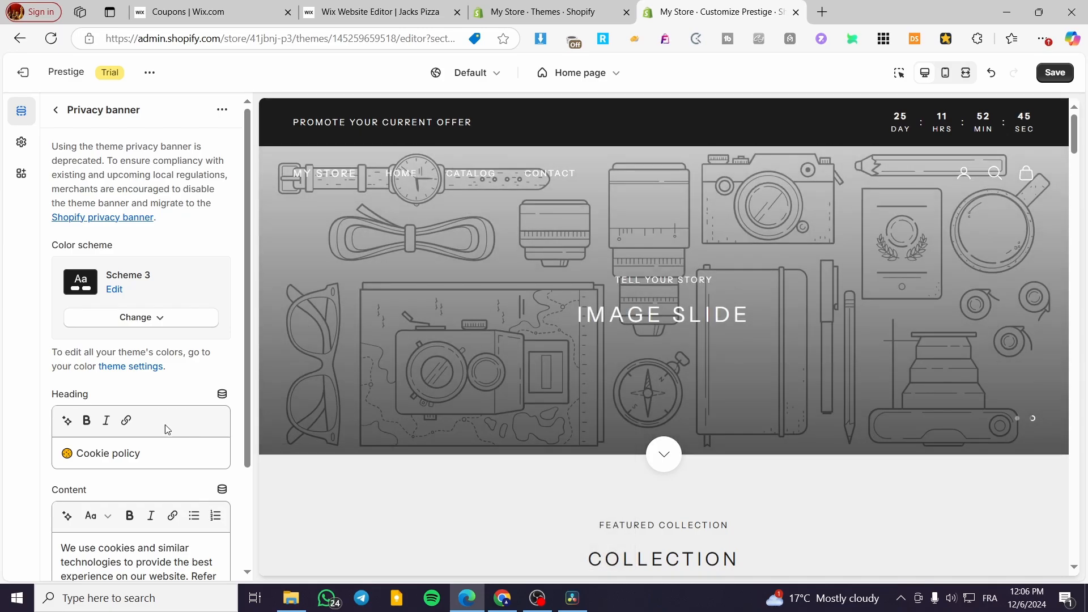
click(55, 110)
- Review the Slideshow section's image size, rotation, slide timing and color settings, and return to the section list
scroll(171, 323, down, 2)
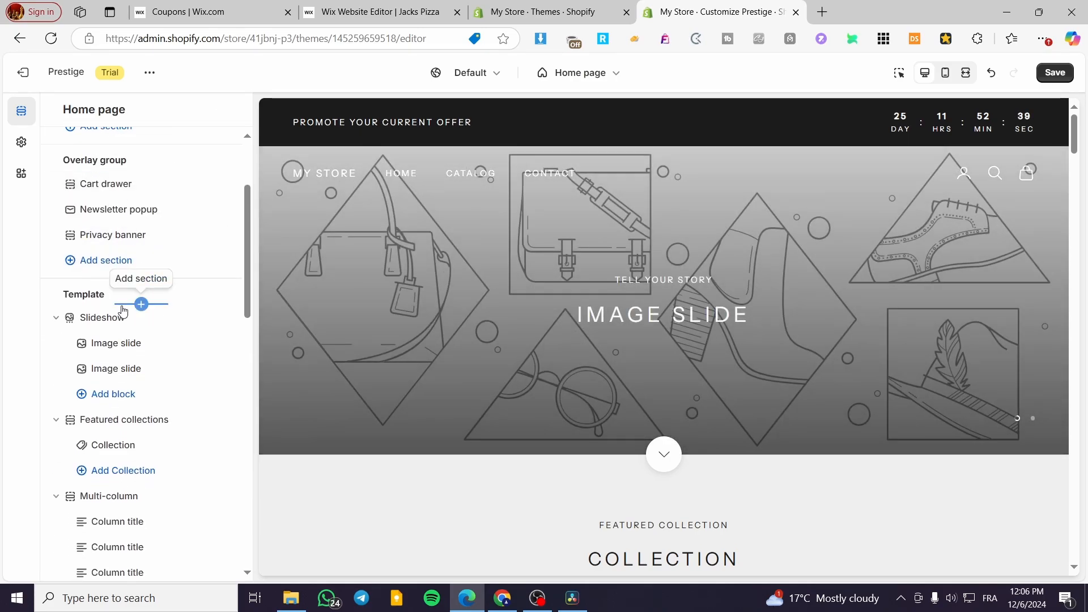
scroll(138, 283, down, 3)
click(104, 181)
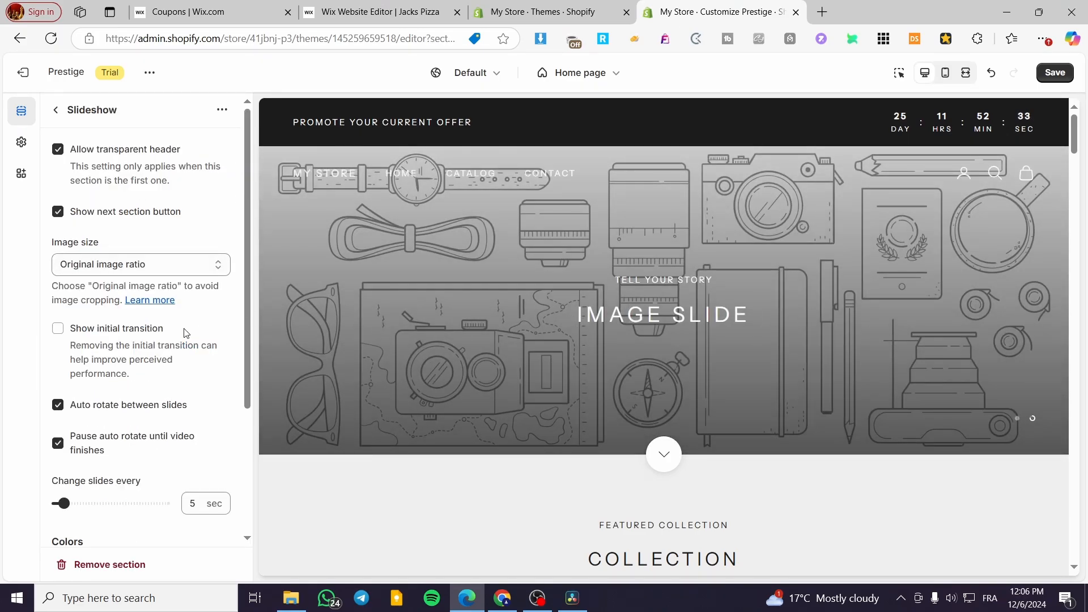
scroll(164, 345, down, 3)
scroll(157, 419, up, 2)
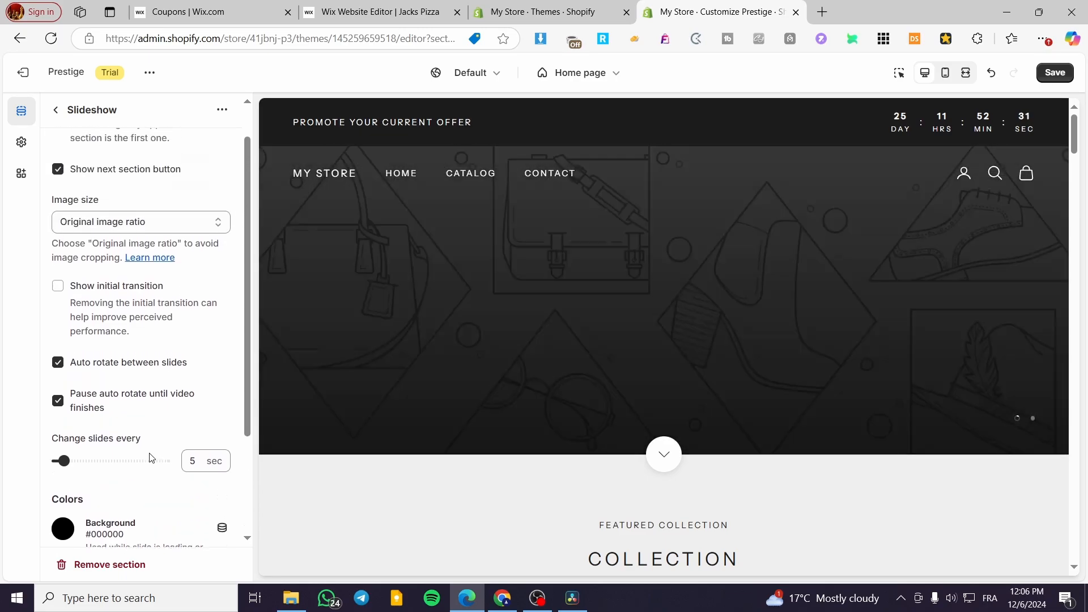
scroll(181, 504, down, 3)
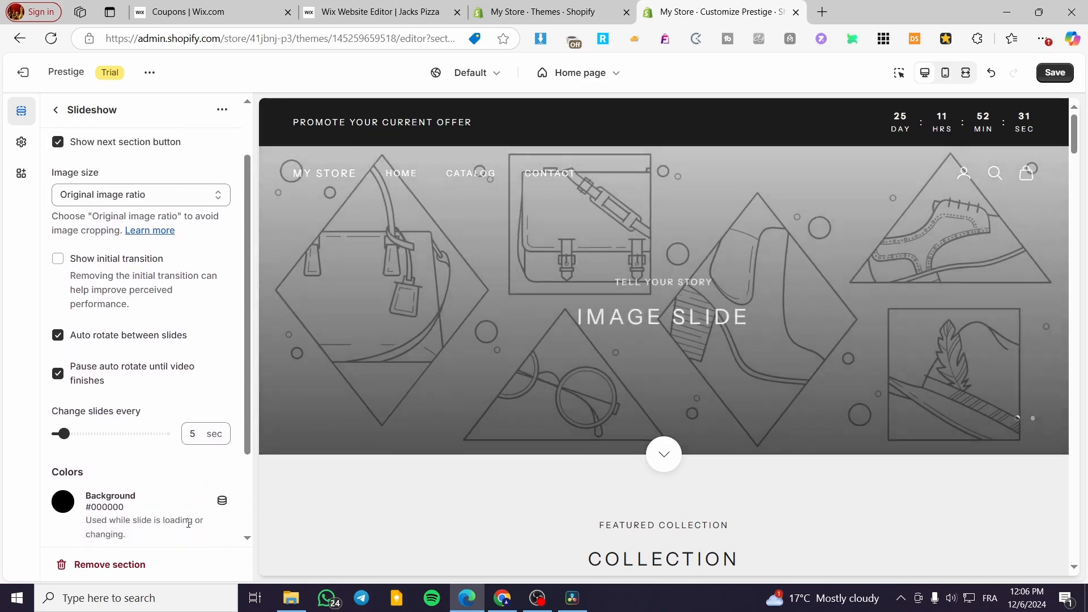
click(55, 110)
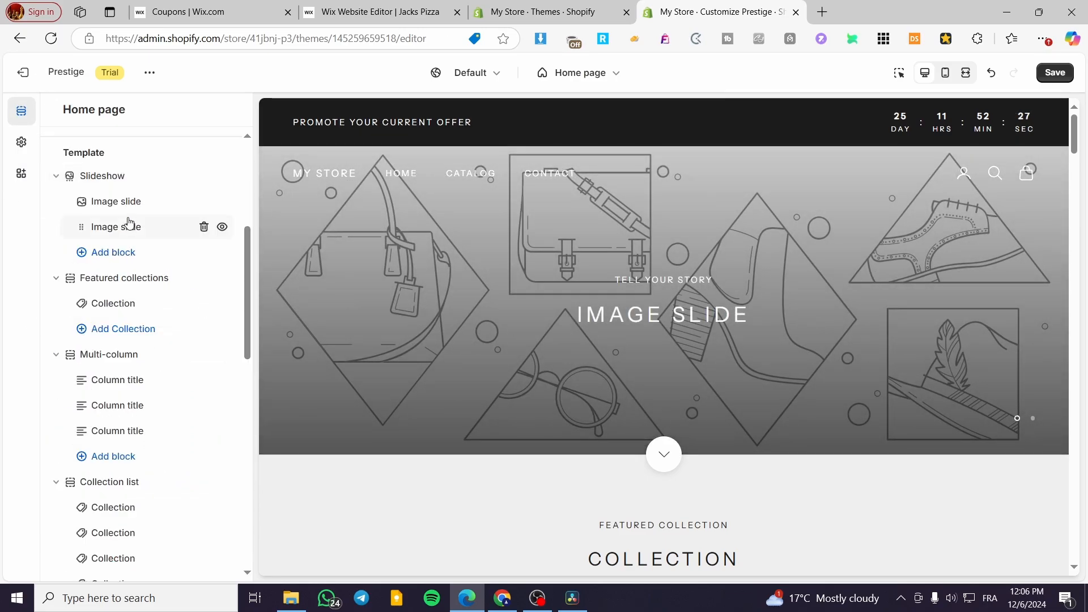
- Set the blue sneaker PNG from the store's files as the picture of the slideshow's first image slide
click(110, 204)
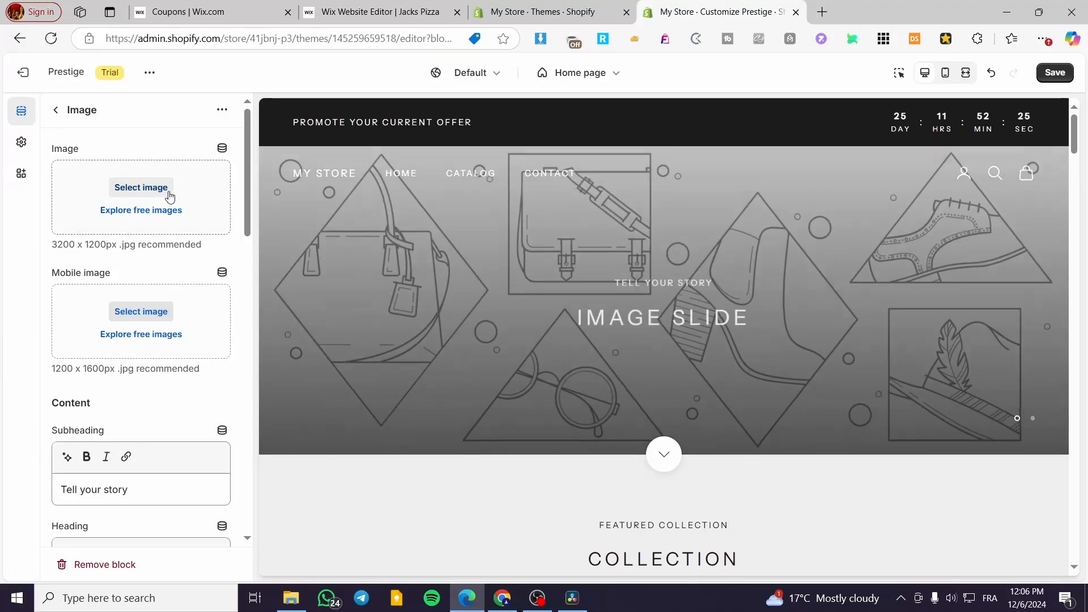
click(166, 192)
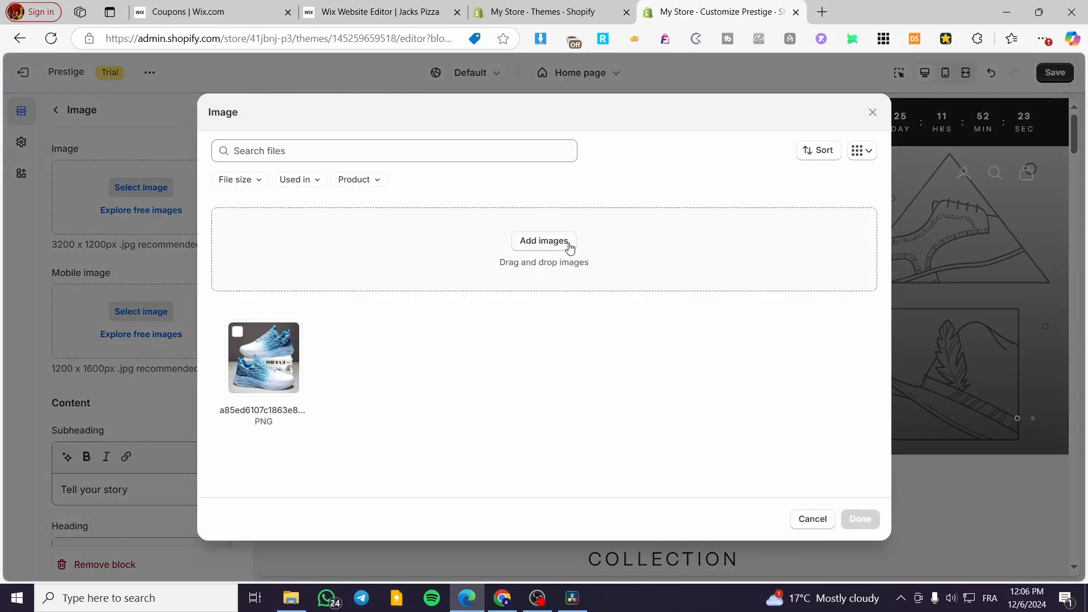
click(243, 328)
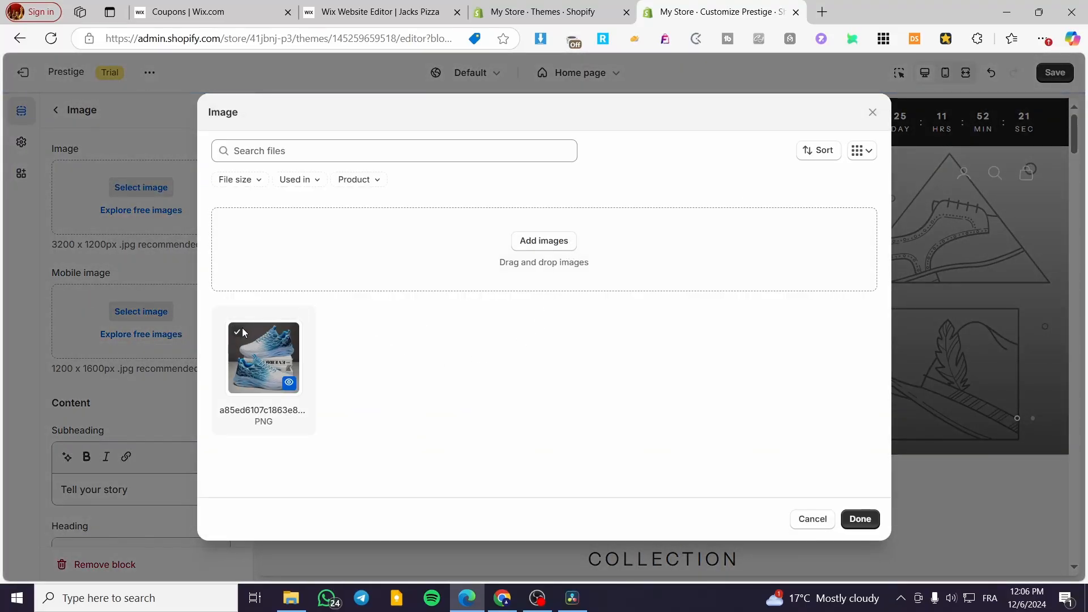
click(860, 519)
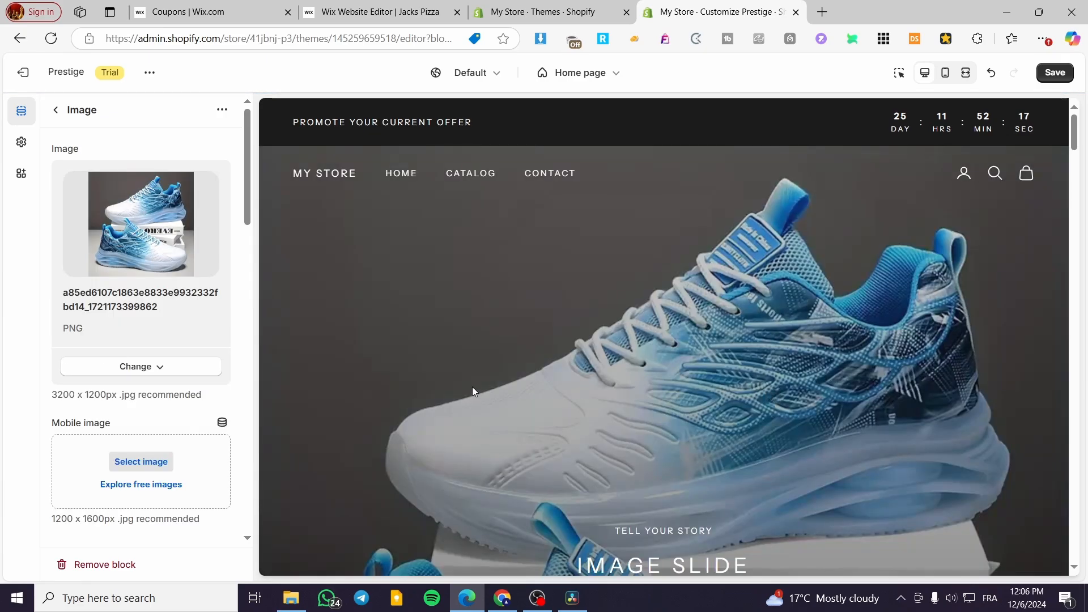
- Check the sneaker picture in the page preview and remove it from the image slide
scroll(806, 413, up, 3)
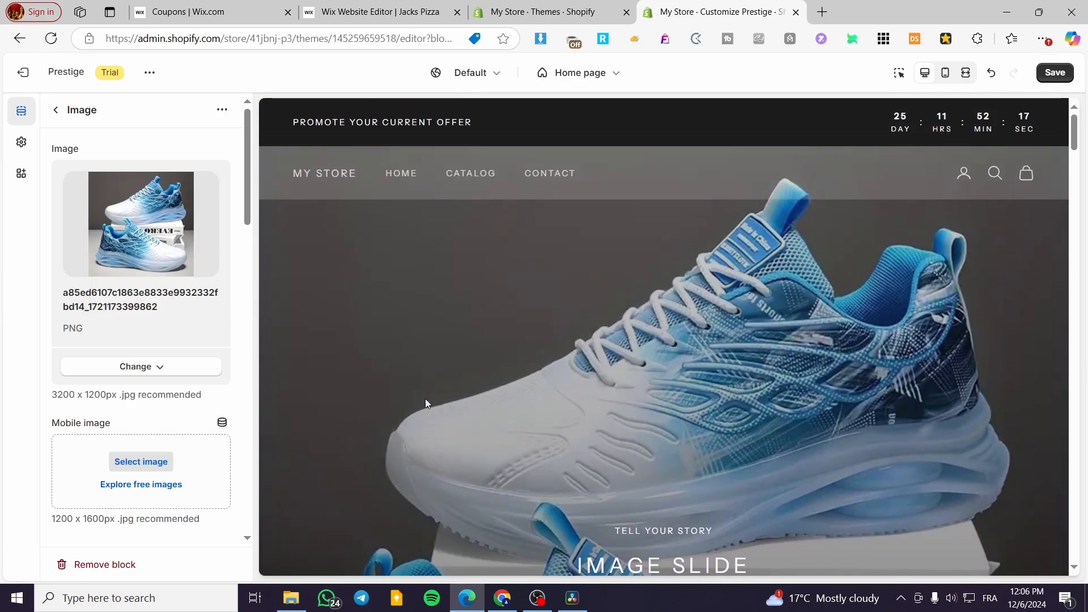
scroll(488, 405, down, 5)
scroll(760, 388, down, 3)
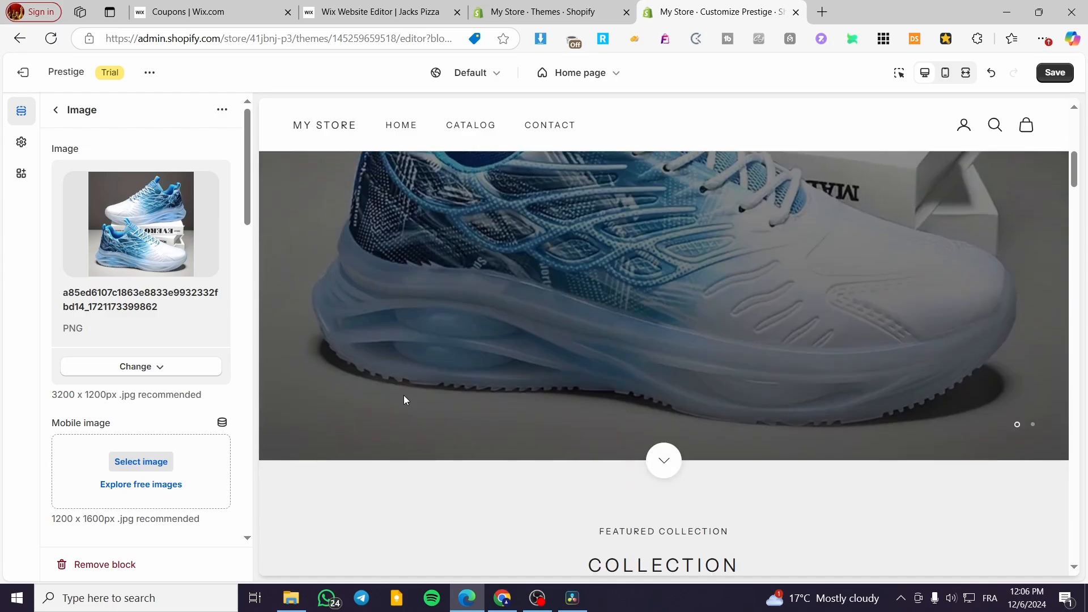
click(154, 374)
click(171, 445)
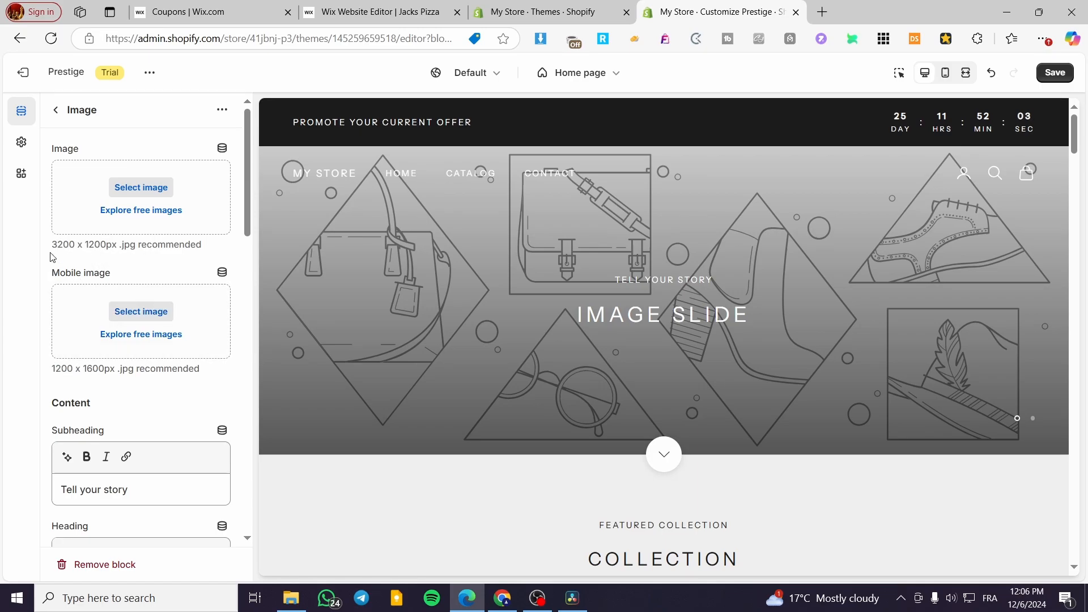
- Change the first image slide's heading to "Luxury itself"
drag(52, 244, 116, 245)
click(98, 392)
scroll(193, 392, down, 2)
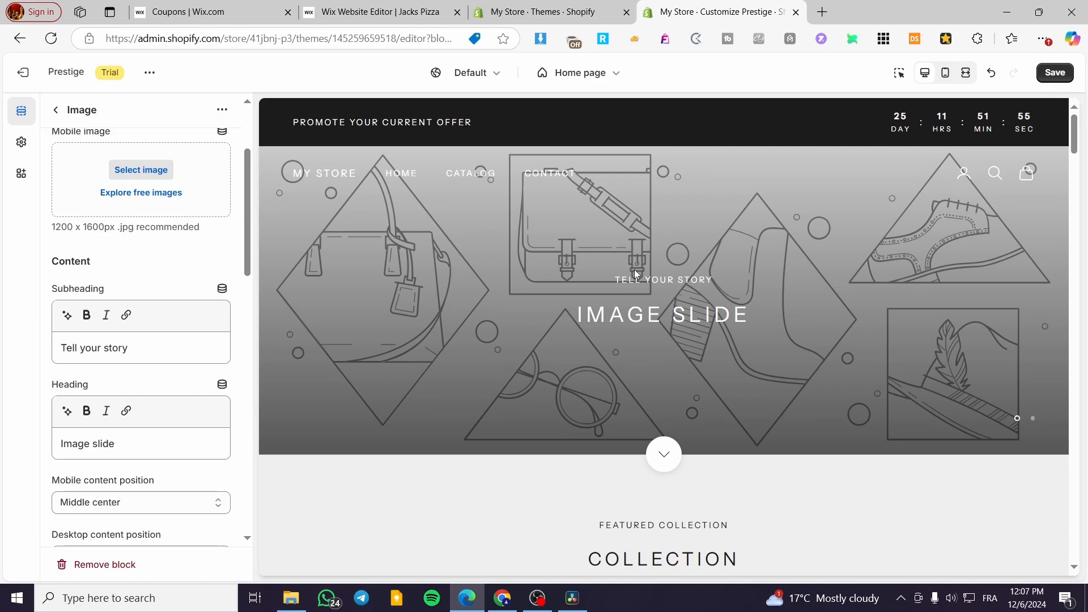
scroll(125, 414, down, 2)
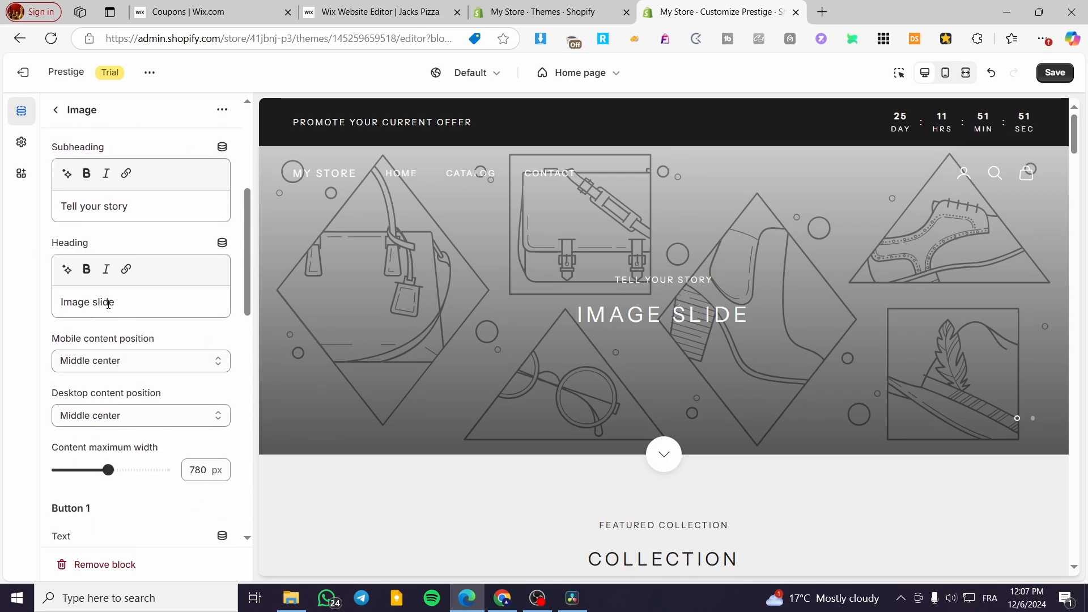
triple_click(108, 315)
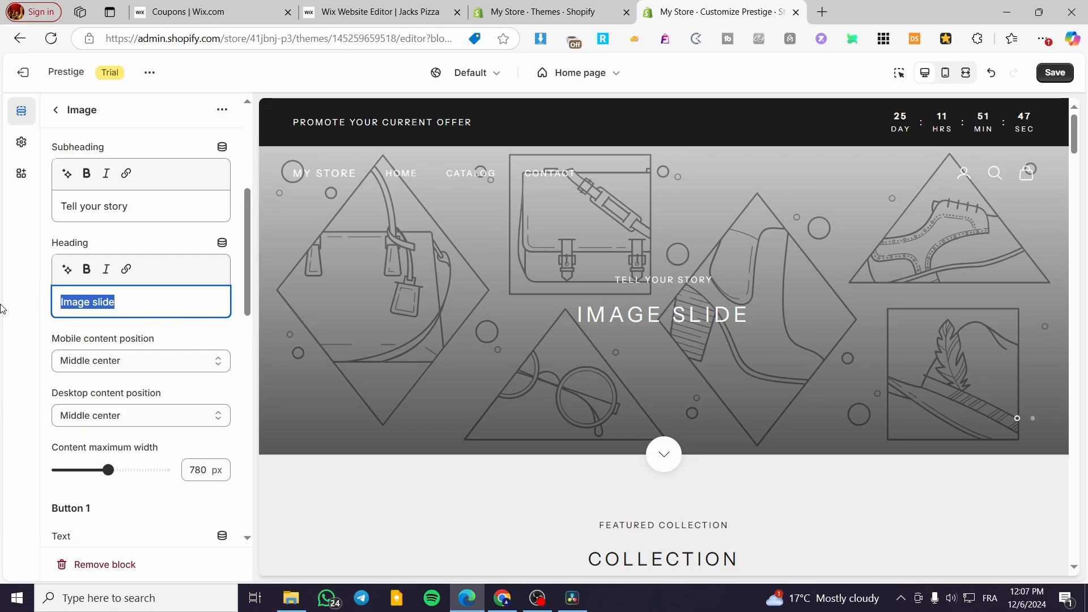
scroll(146, 274, up, 3)
scroll(146, 275, down, 2)
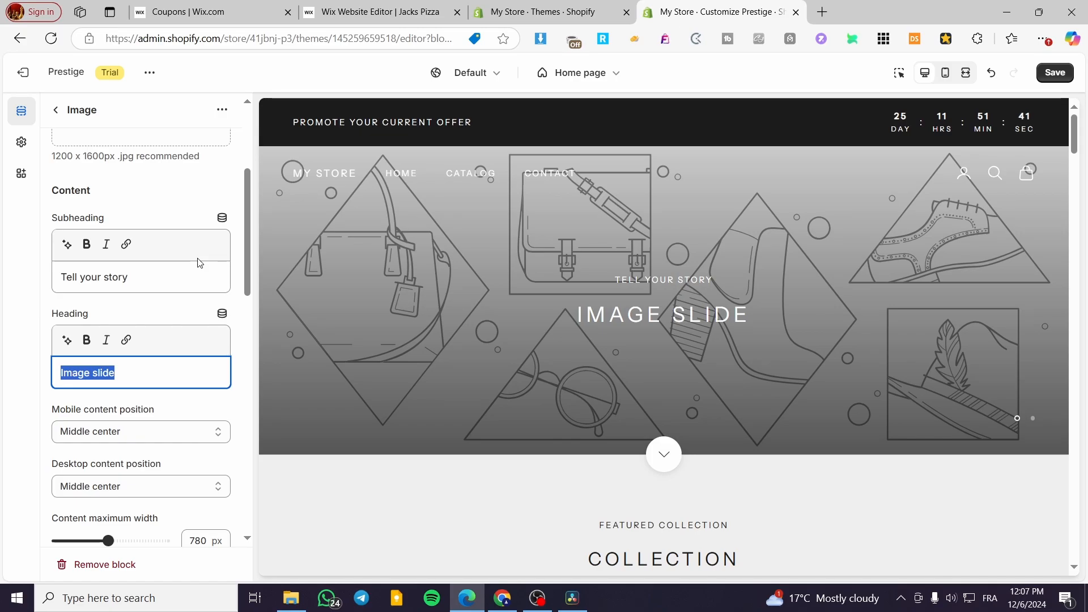
text(Luxury )
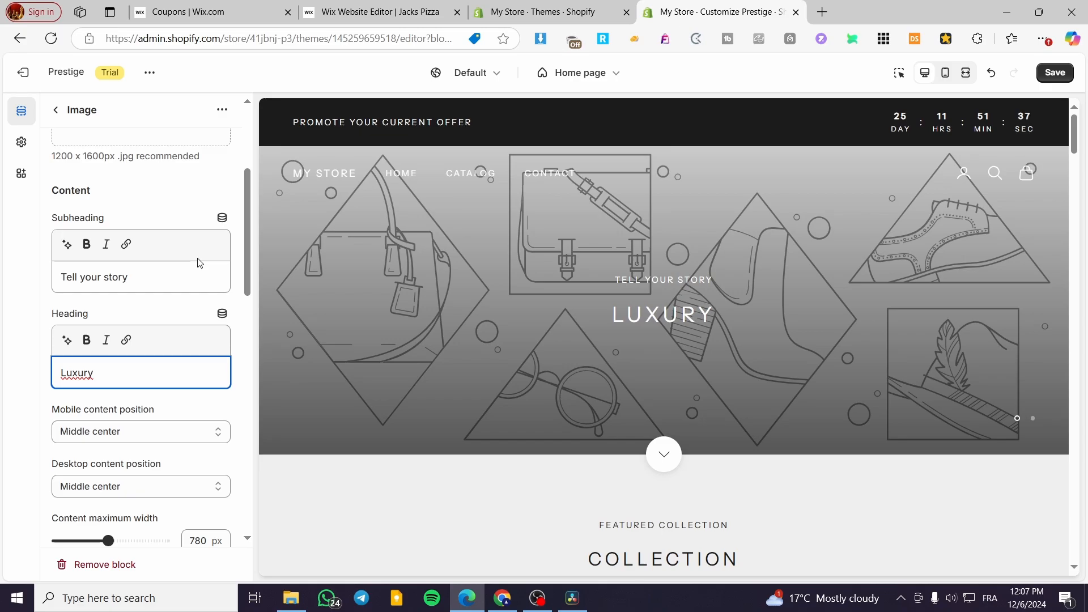
text(TA)
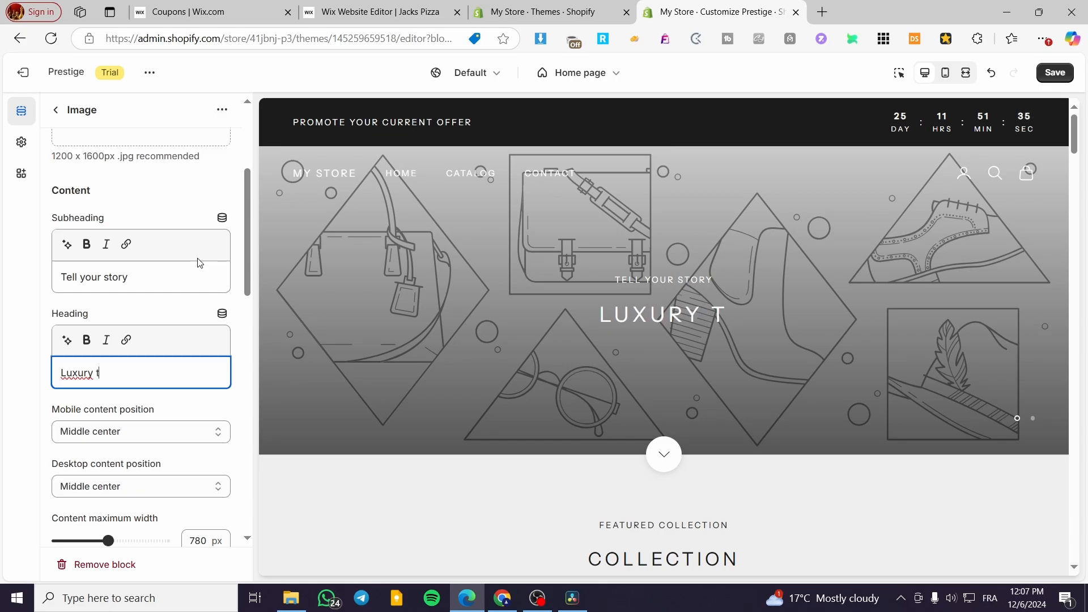
key(BackSpace)
key(BackSpace)
key(BackSpace)
text(itself)
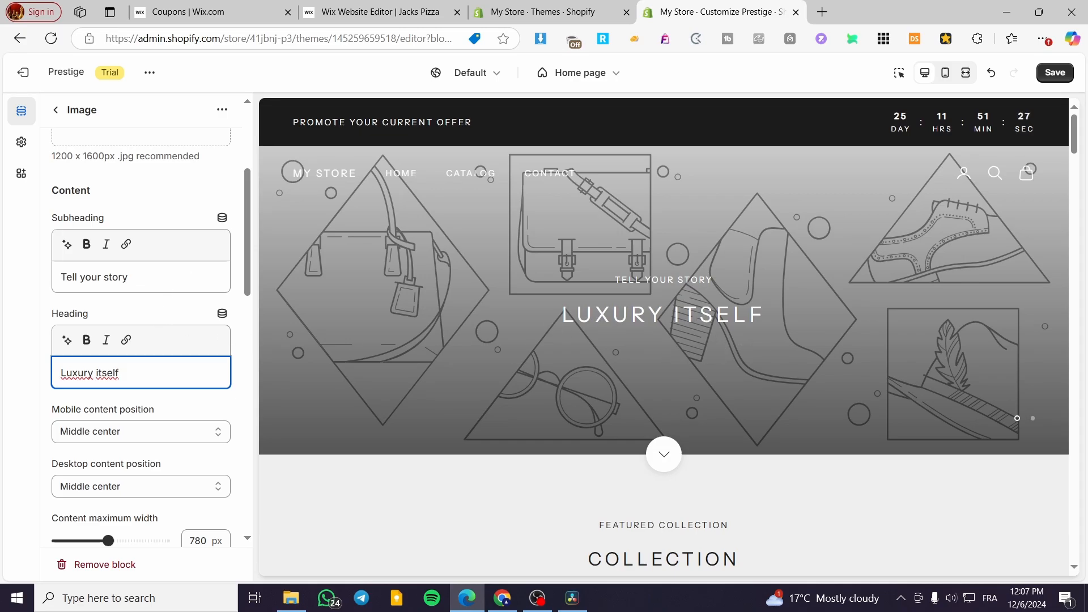
scroll(637, 299, down, 1)
scroll(637, 299, up, 1)
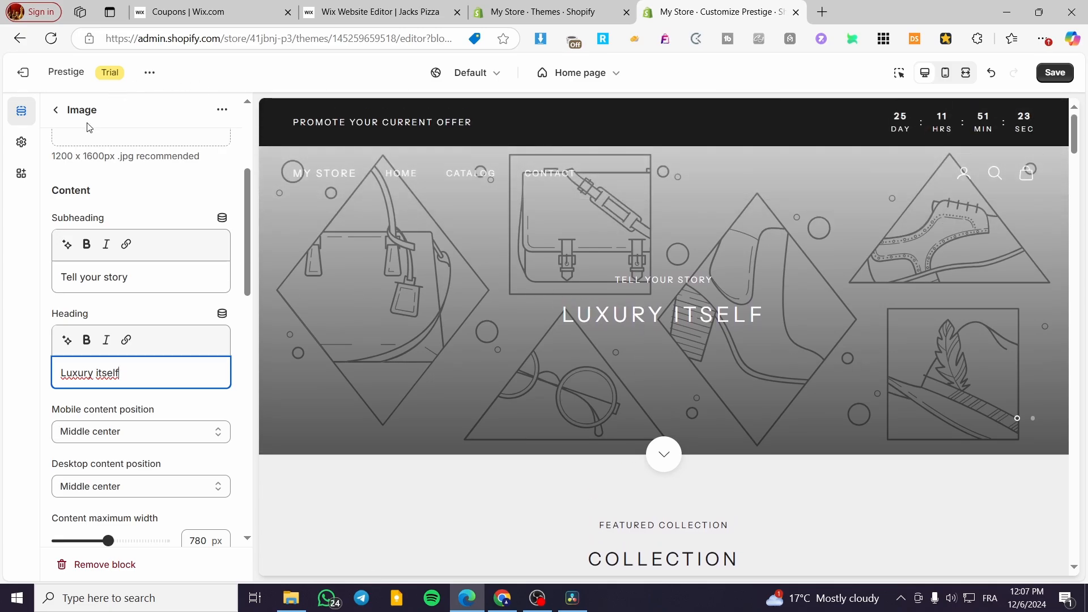
- Review the slide's content width, button and color settings, and return to the section list
scroll(134, 491, down, 5)
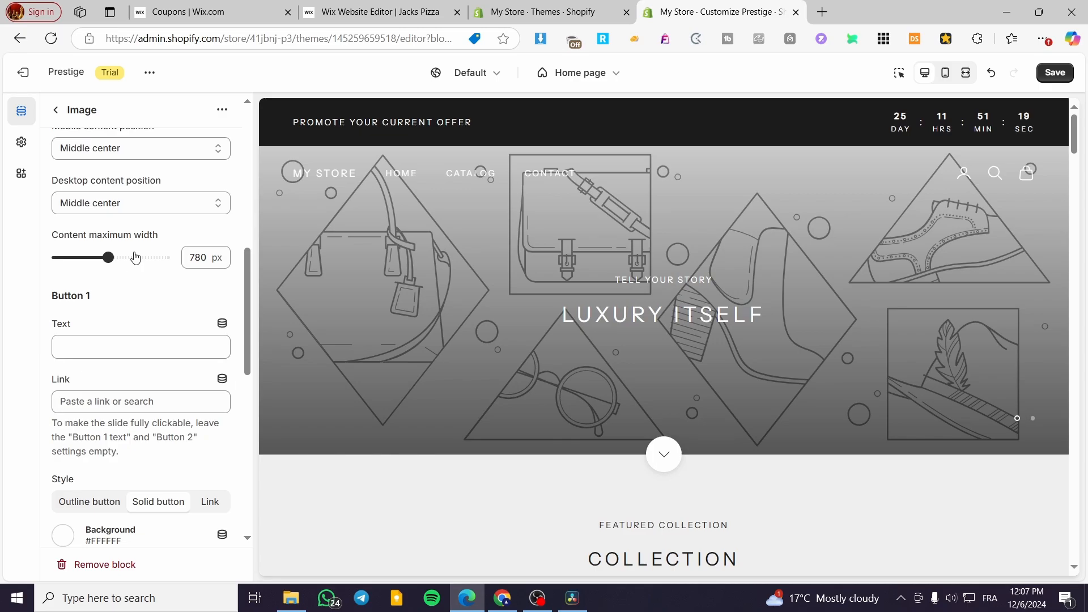
scroll(159, 318, down, 2)
scroll(150, 327, up, 1)
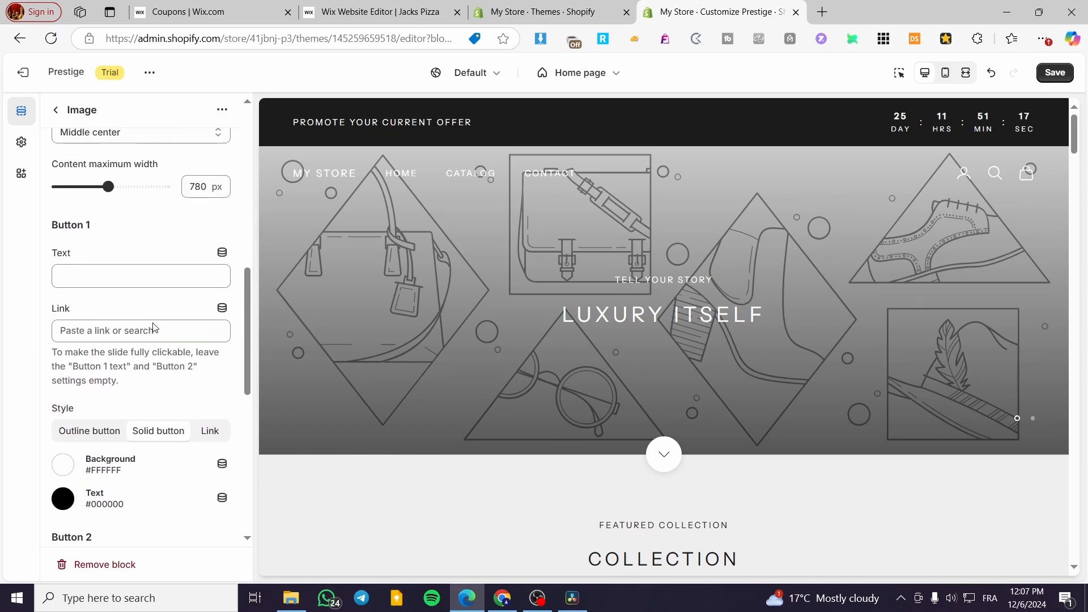
scroll(170, 282, down, 2)
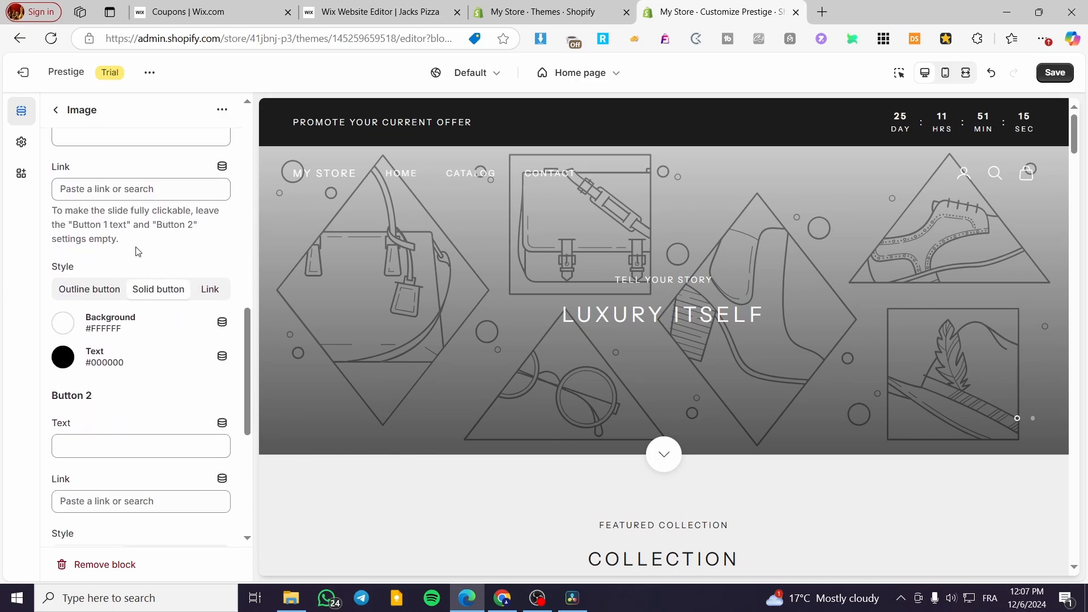
scroll(153, 424, down, 1)
scroll(151, 425, down, 4)
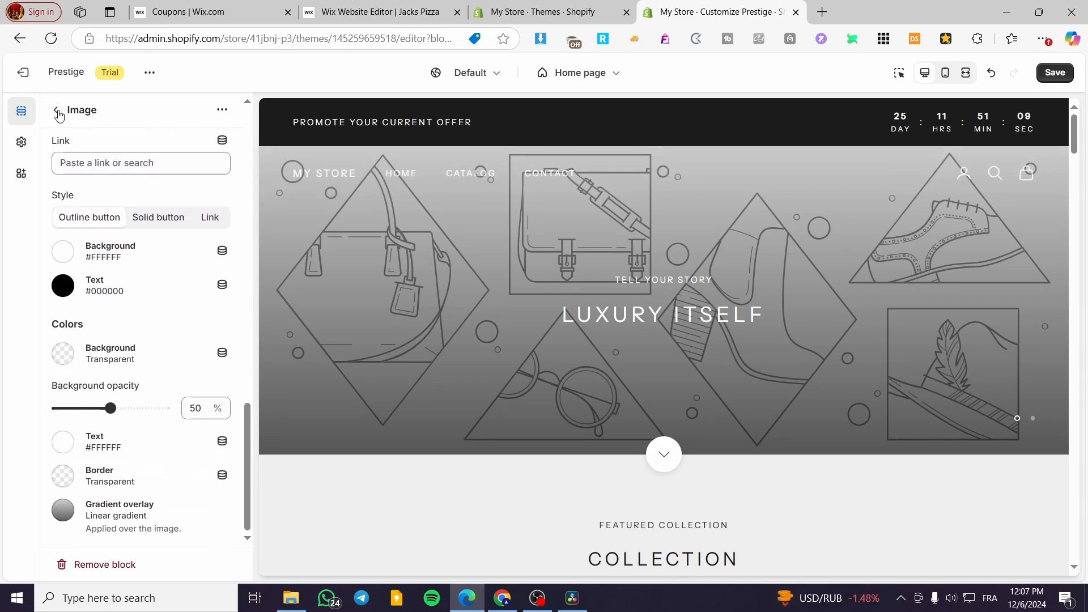
click(56, 109)
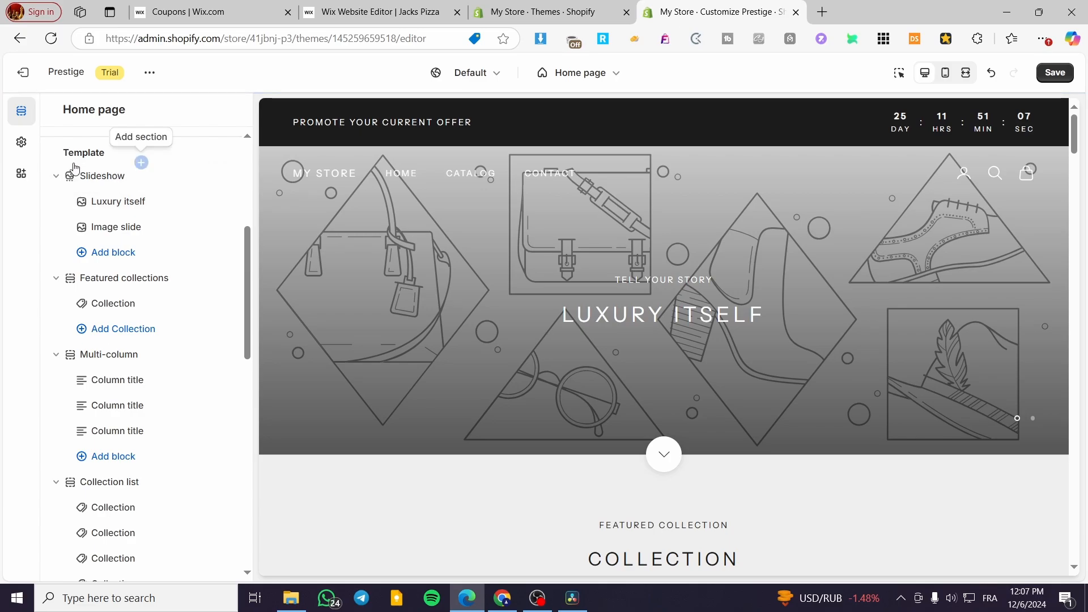
- Check the Featured collections section's settings, return to the section list and view the section in the page preview
click(105, 281)
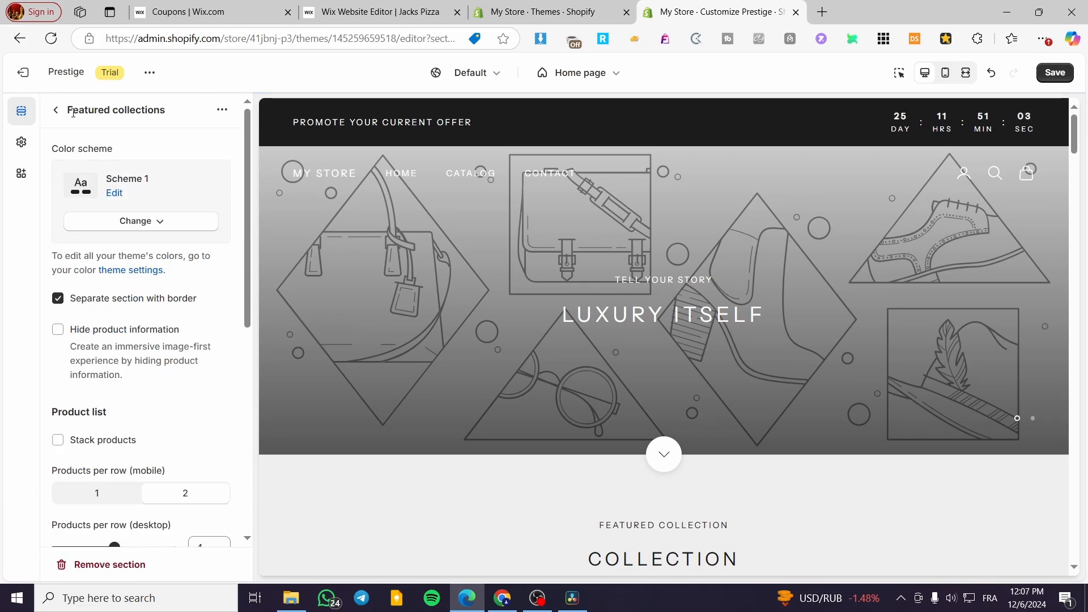
click(56, 110)
scroll(576, 515, down, 5)
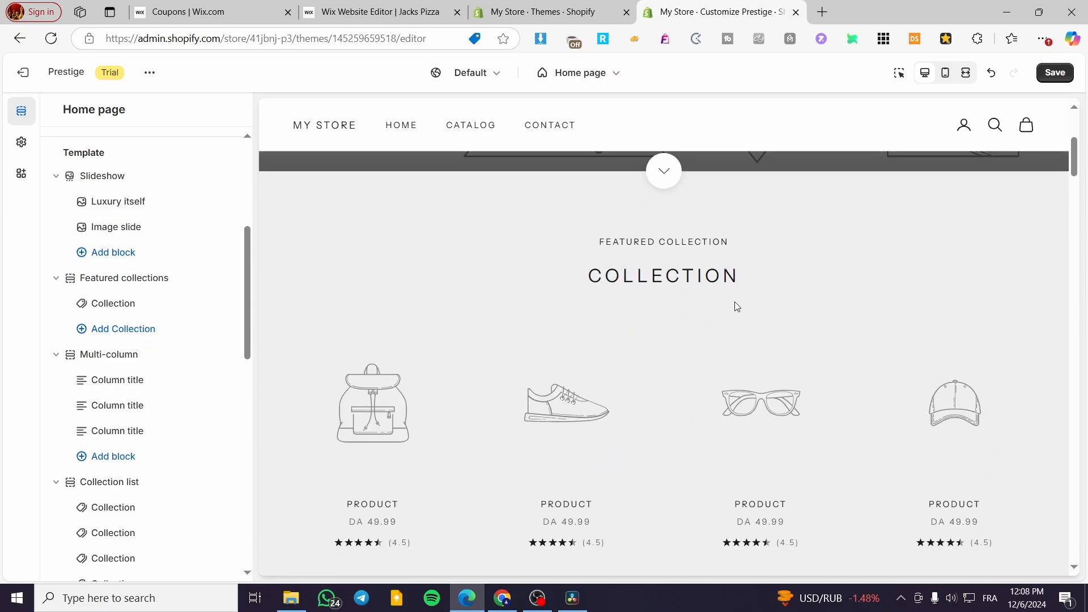
- View the collections available for the featured Collection block, browse its product carousel in the preview, and close the collection picker
click(89, 305)
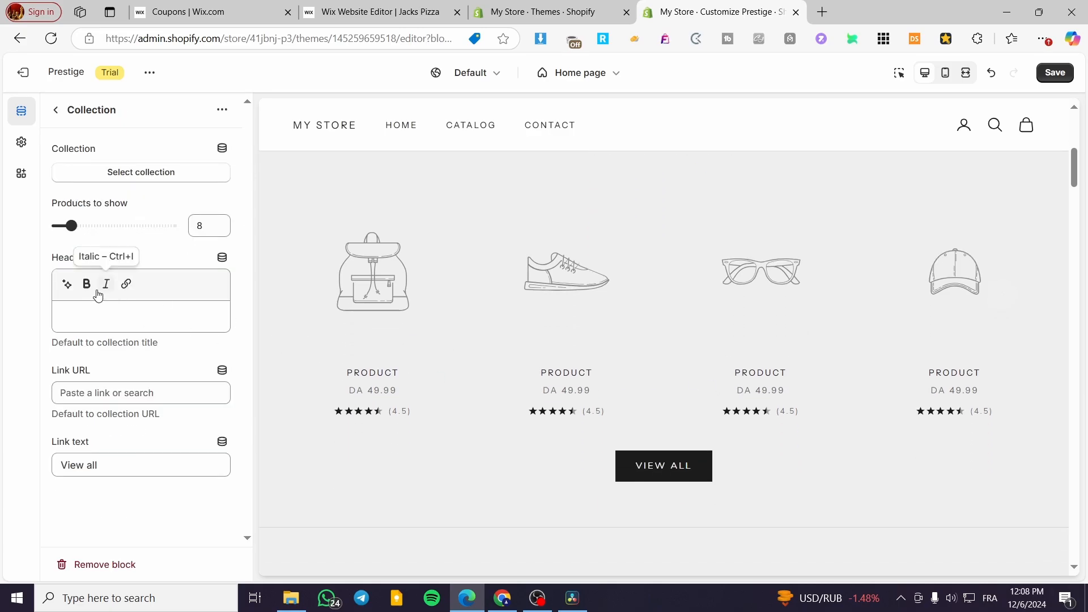
click(145, 175)
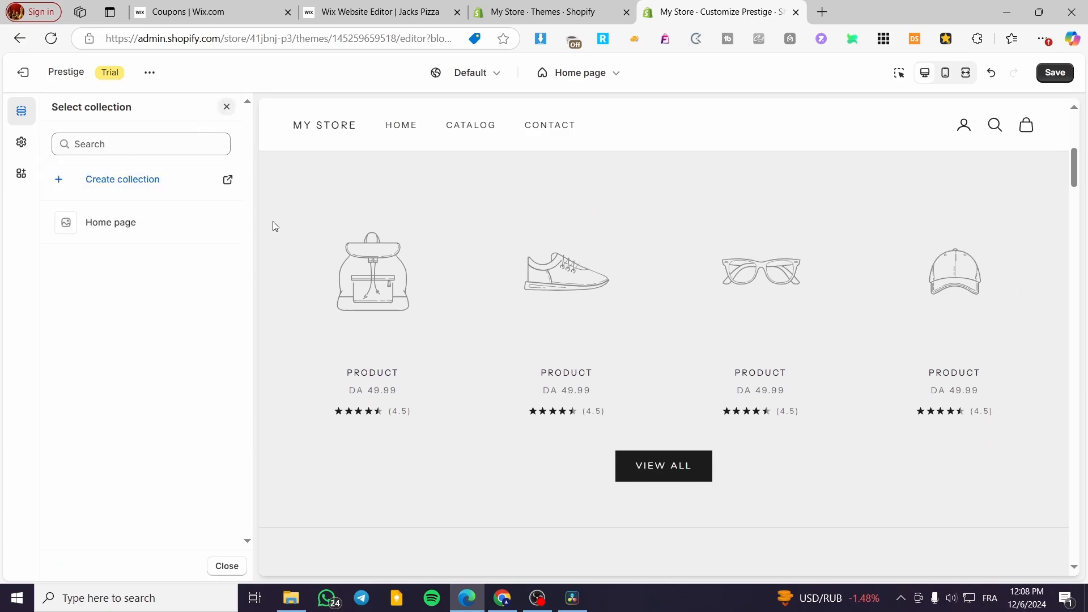
click(1010, 313)
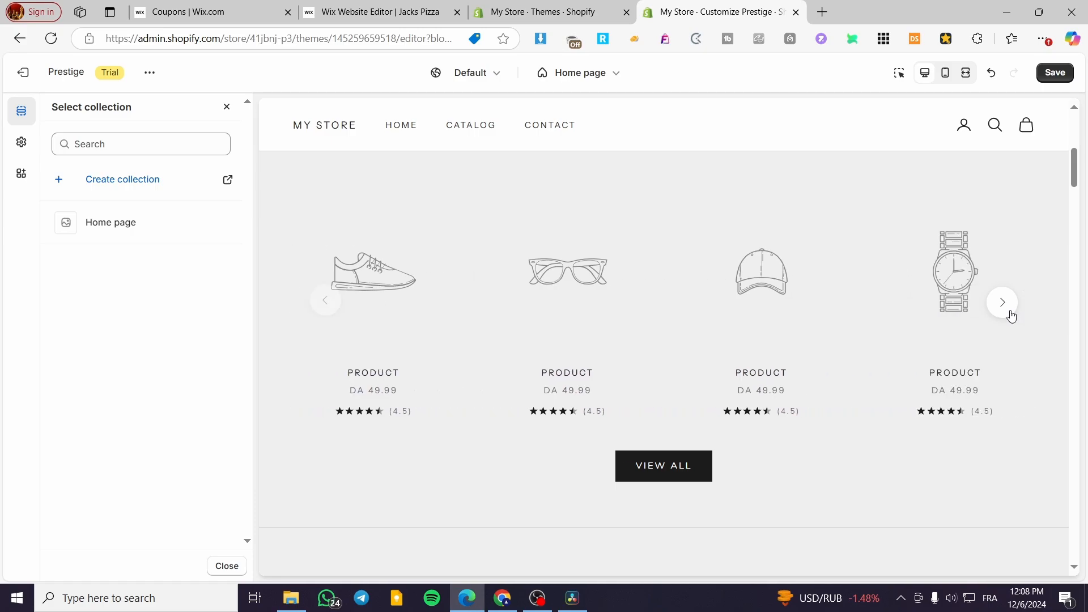
click(328, 316)
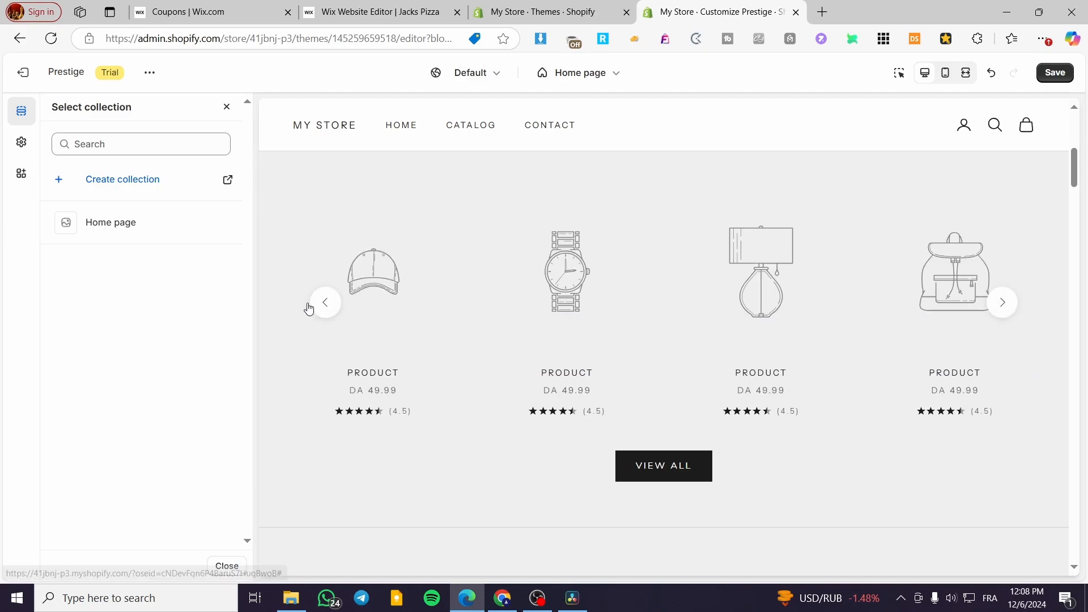
click(314, 306)
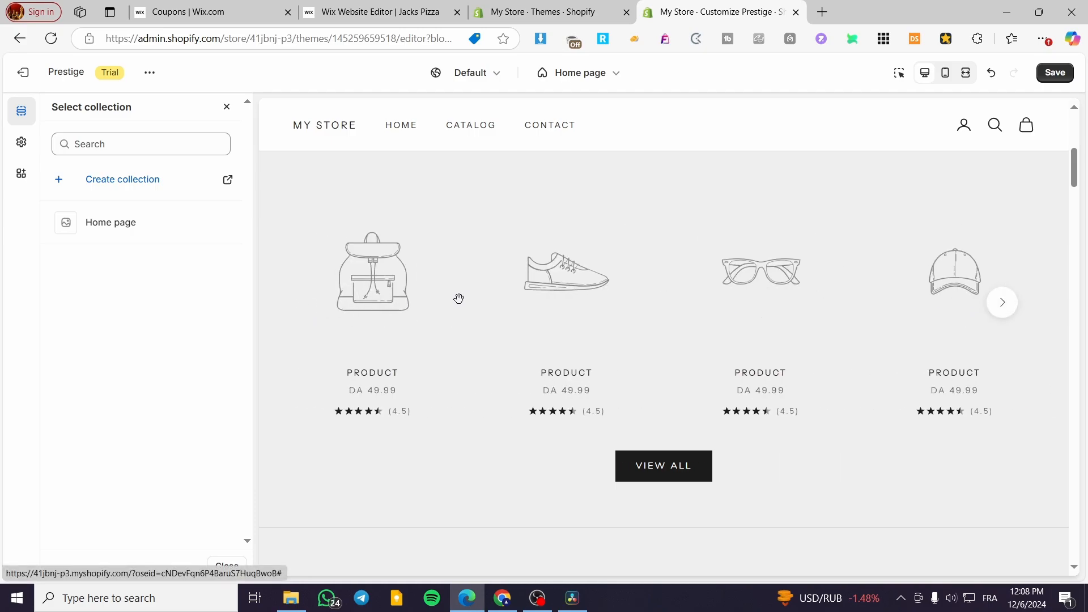
click(1014, 312)
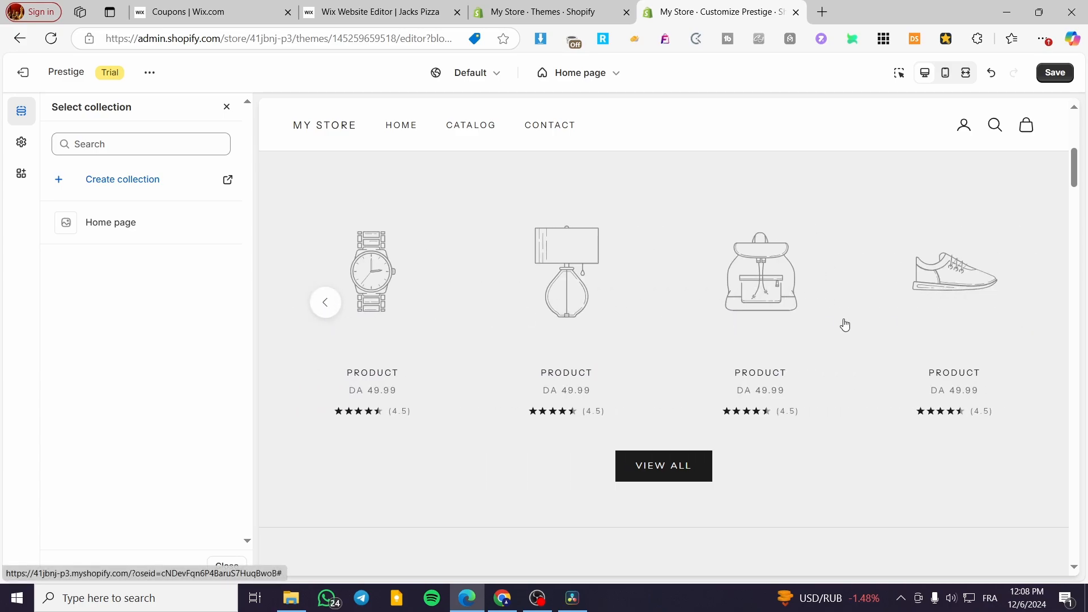
click(325, 310)
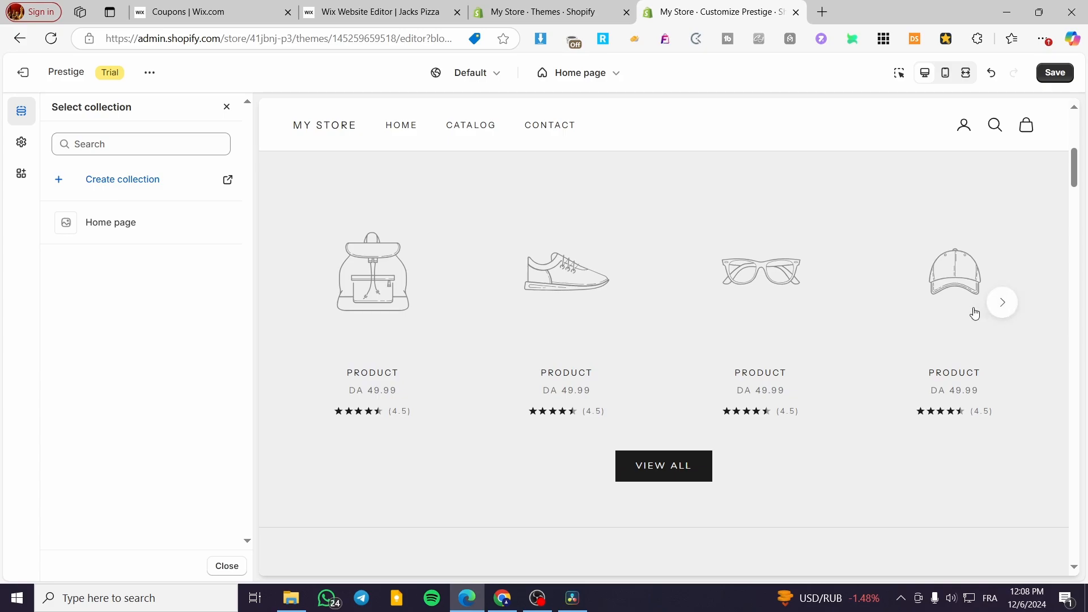
click(227, 107)
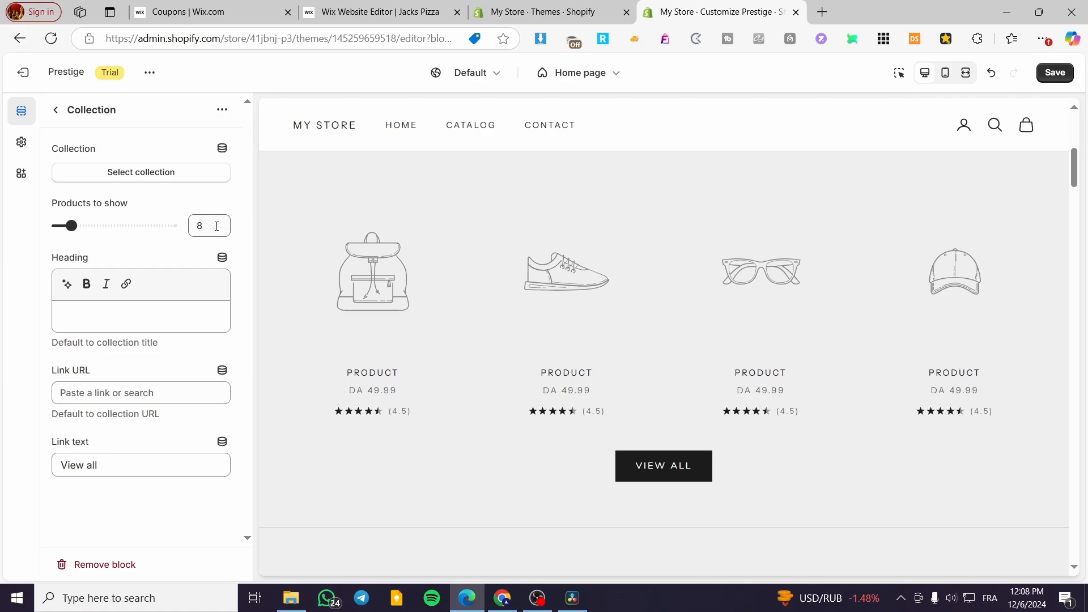
- Set the Collection block's products to show to 10 and browse the product carousel in the preview
double_click(198, 226)
click(213, 203)
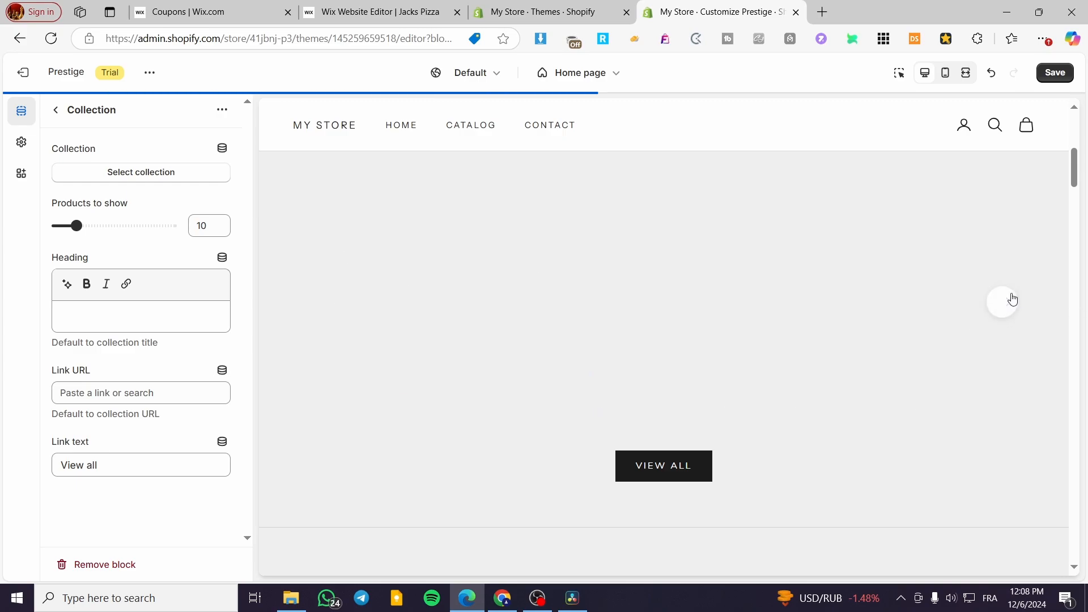
click(1002, 304)
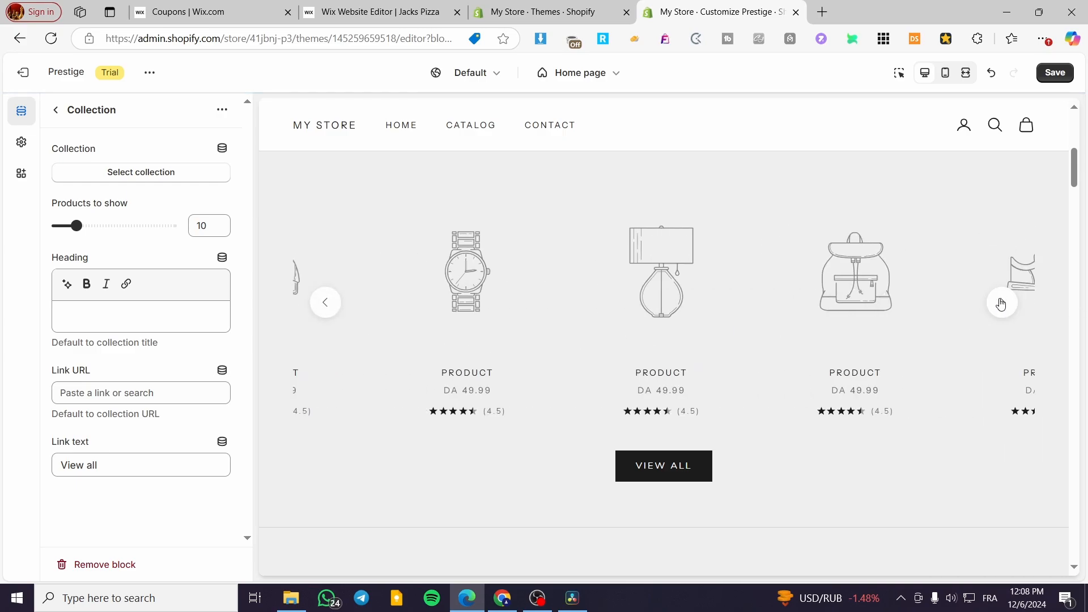
click(1002, 304)
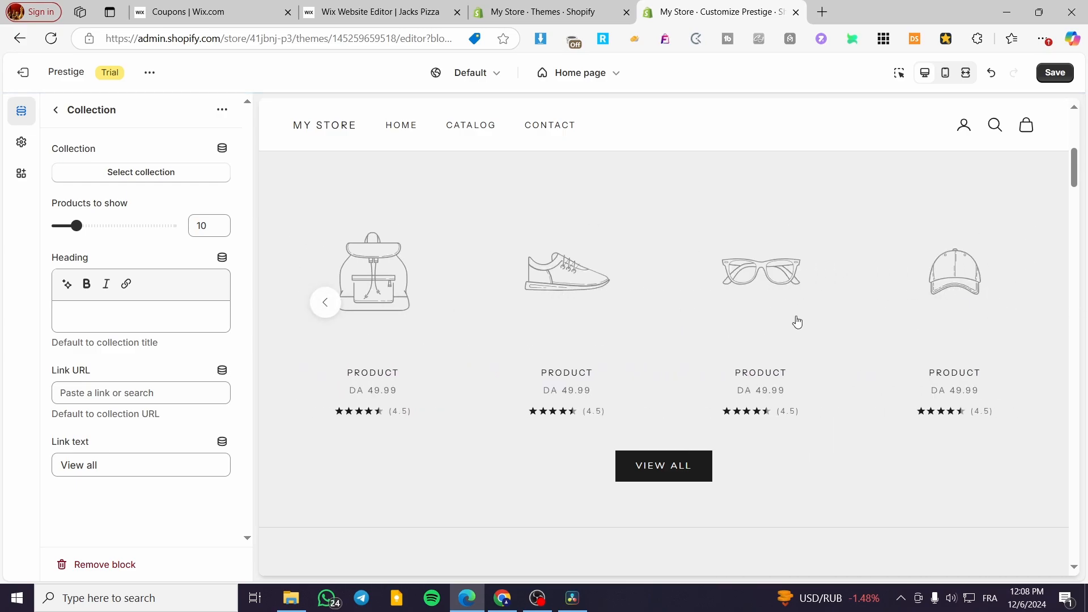
click(325, 302)
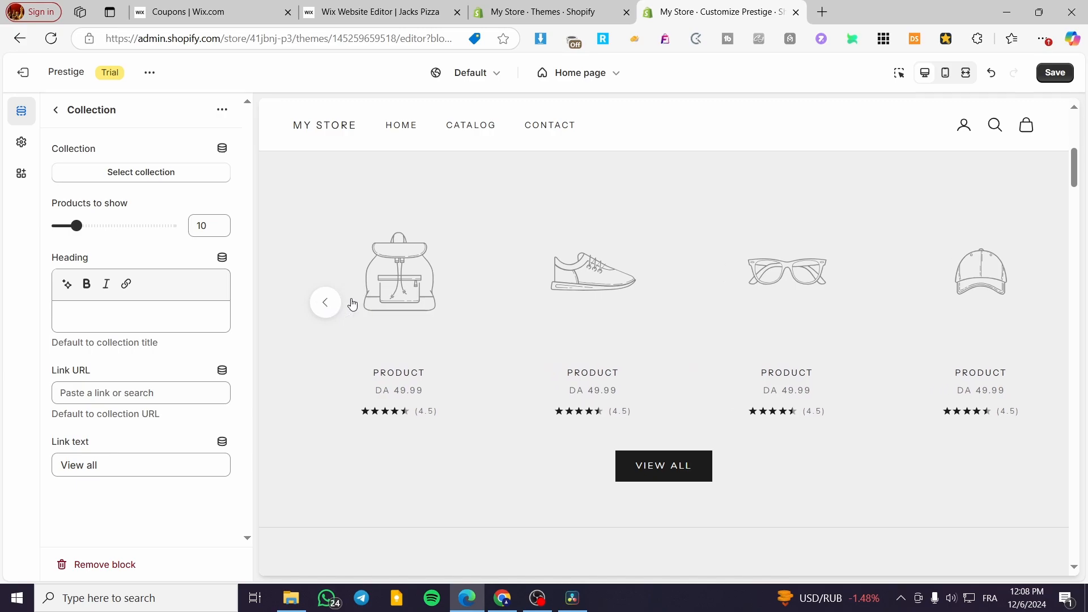
- Set the Collection block's products to show to 8 and return to the section list
click(213, 229)
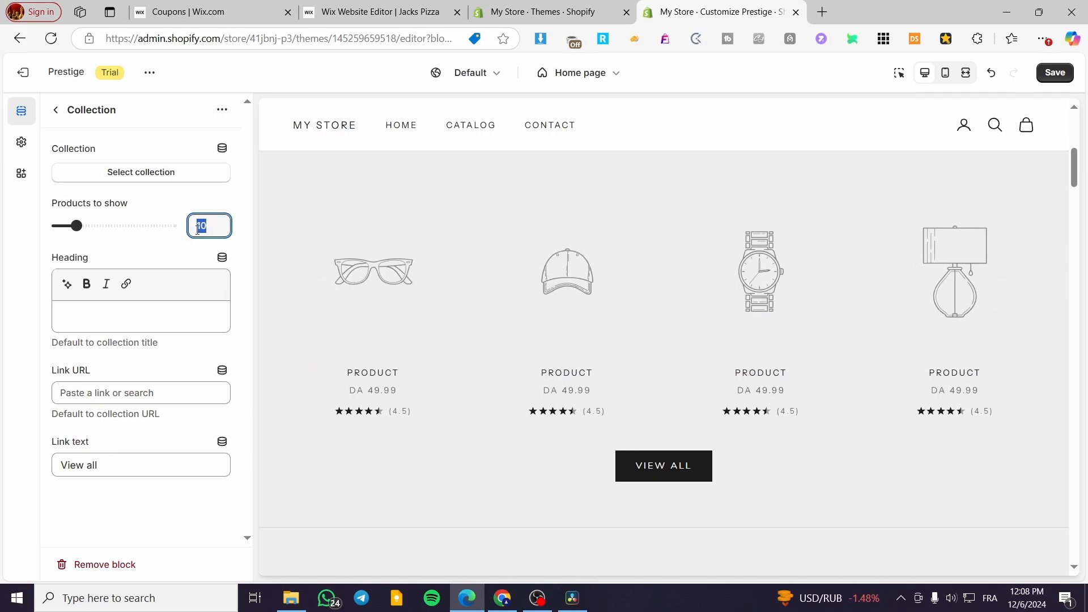
click(271, 200)
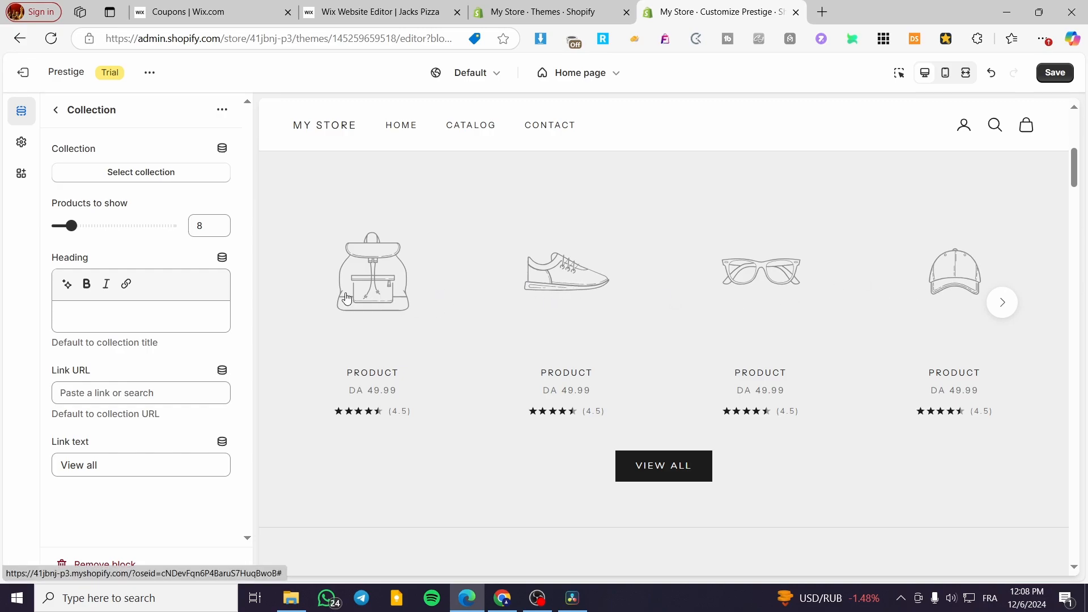
click(55, 111)
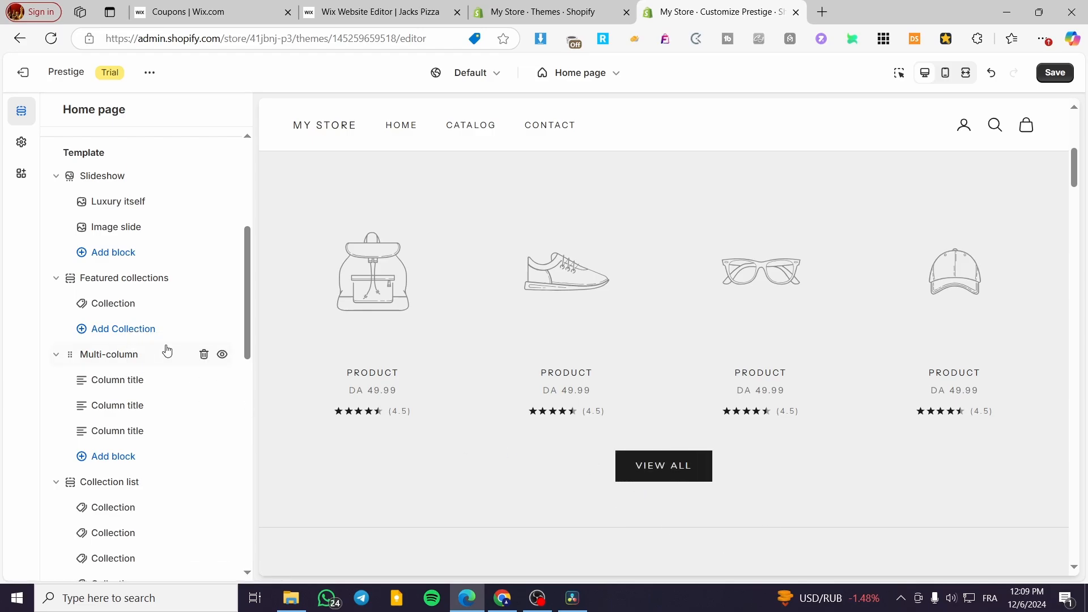
- Review the Multi-column section's layout settings and open the settings of its first column block
scroll(164, 343, down, 1)
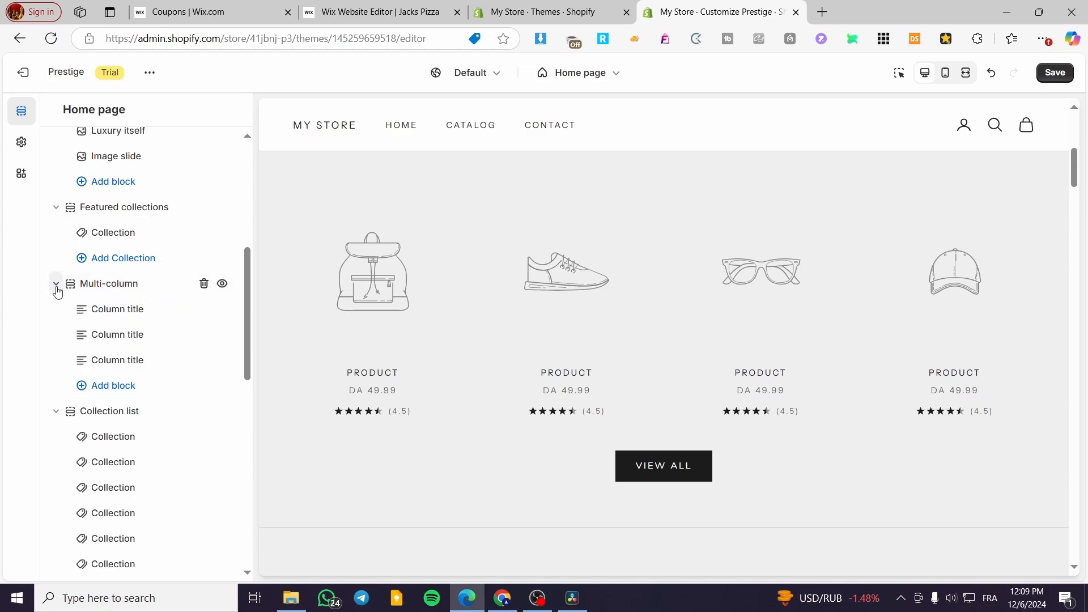
click(86, 285)
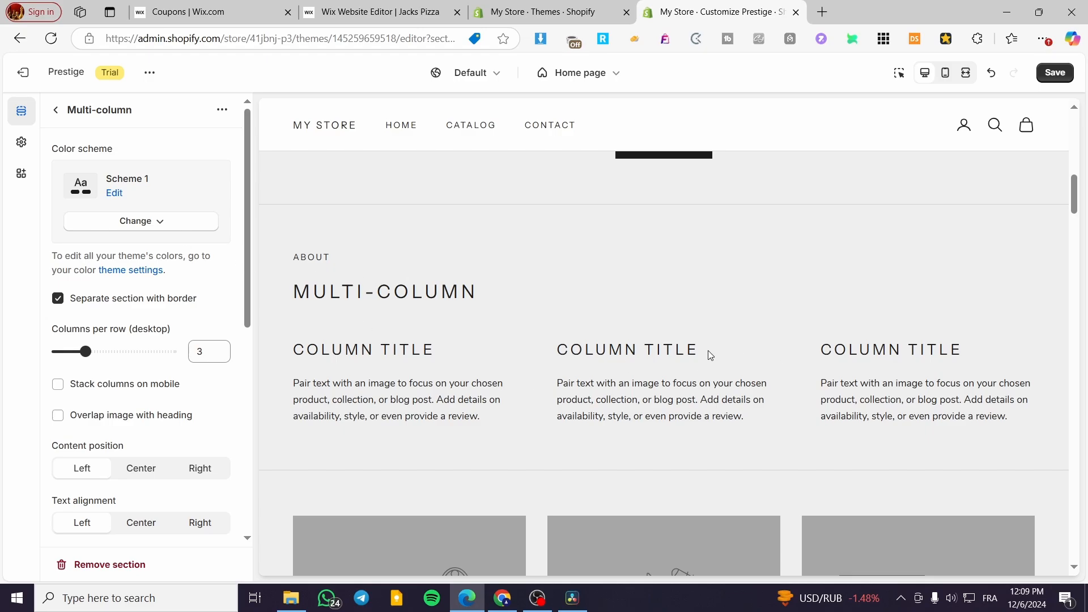
scroll(156, 481, down, 6)
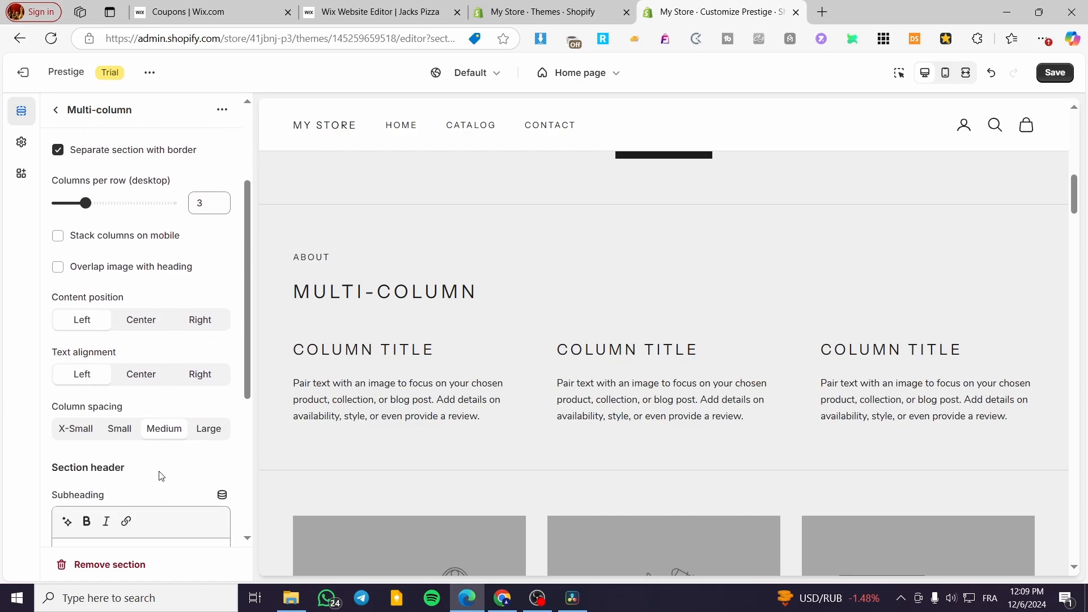
click(55, 109)
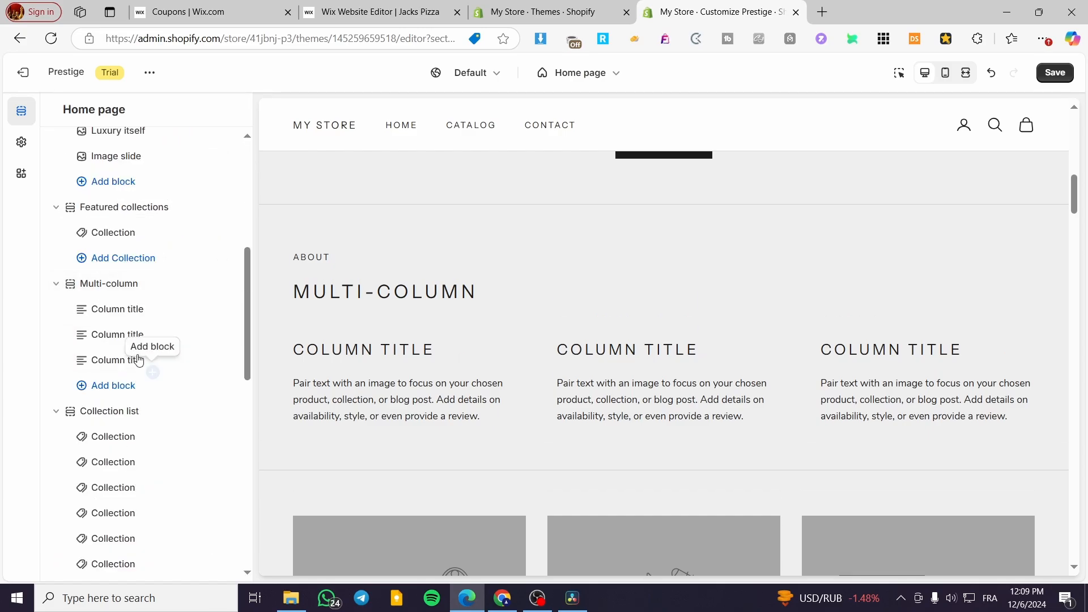
click(113, 311)
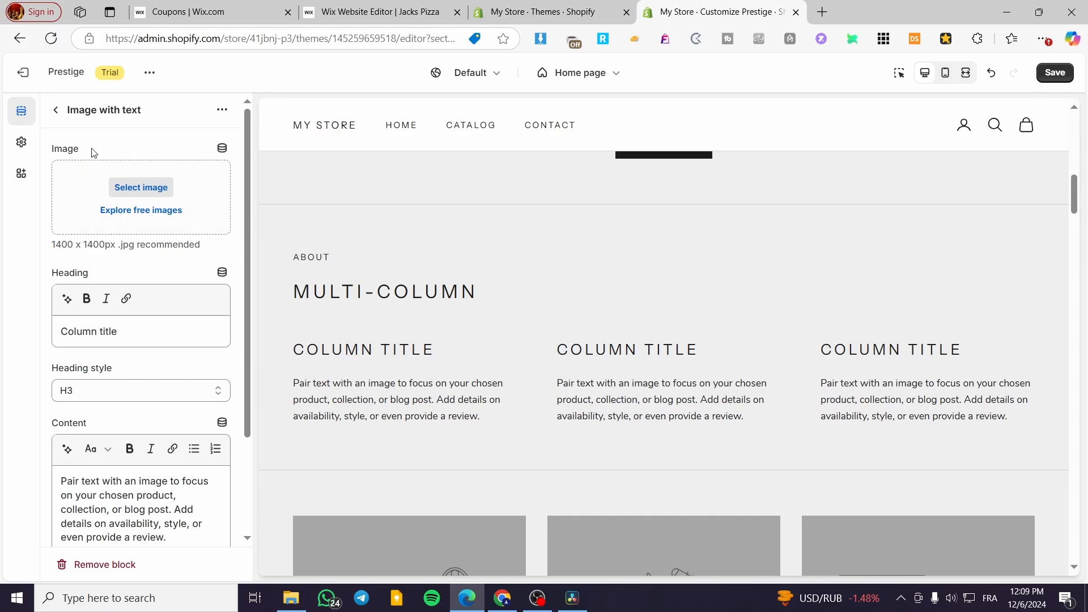
- Leave the column block, review the Collection list section's layout settings, and return to the section list
click(56, 111)
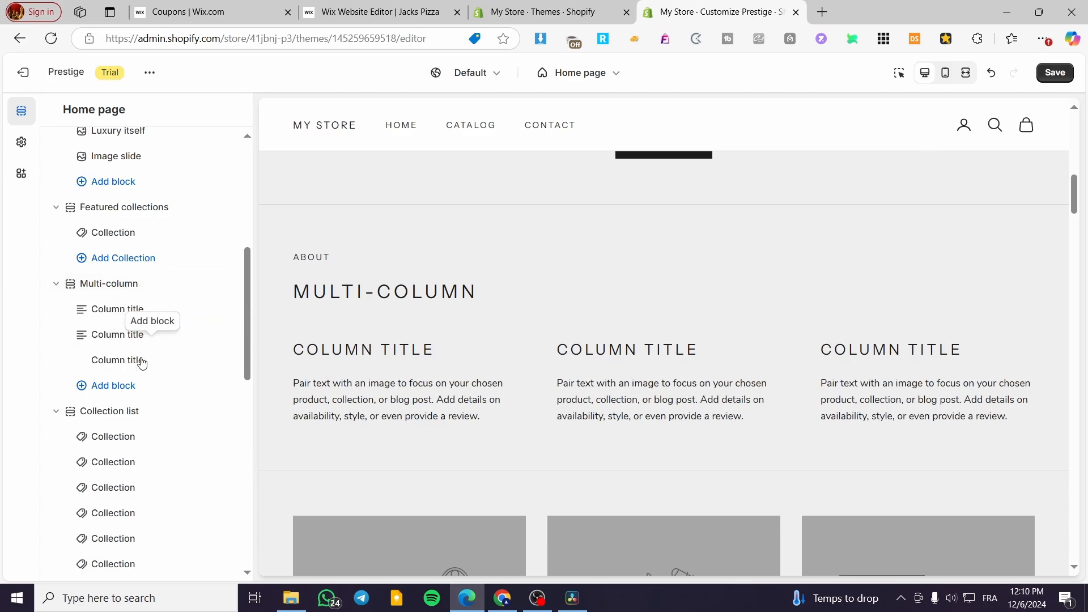
scroll(146, 342, down, 1)
scroll(145, 342, down, 1)
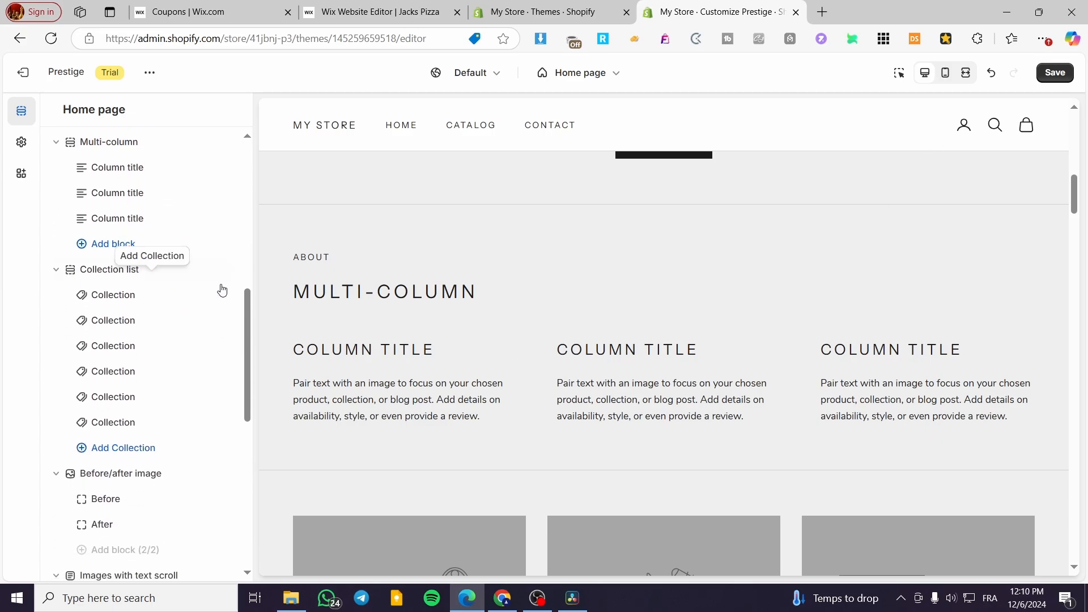
click(124, 274)
scroll(623, 373, down, 6)
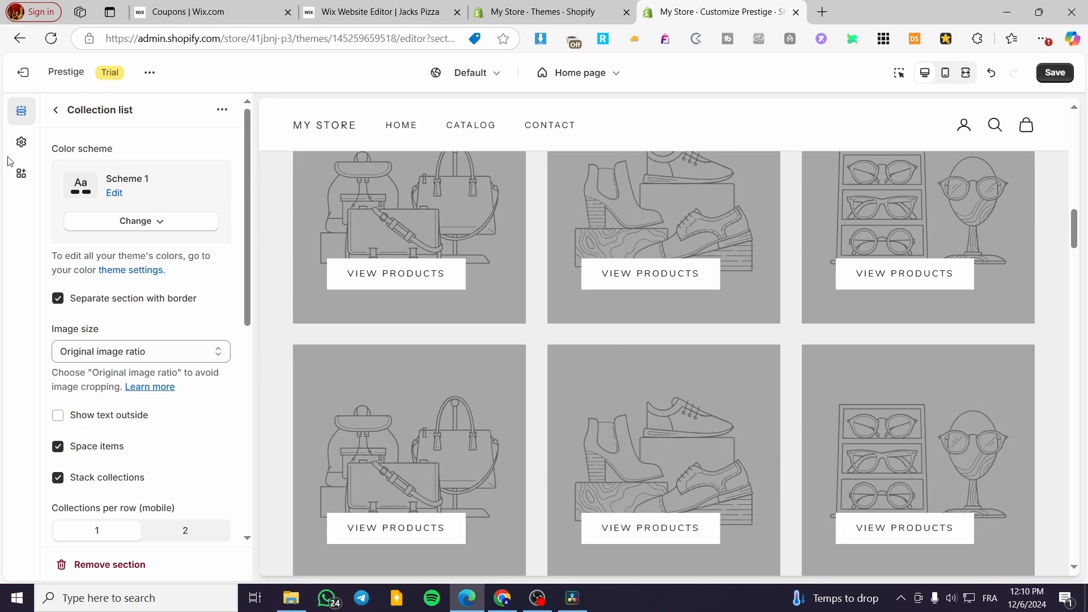
click(57, 116)
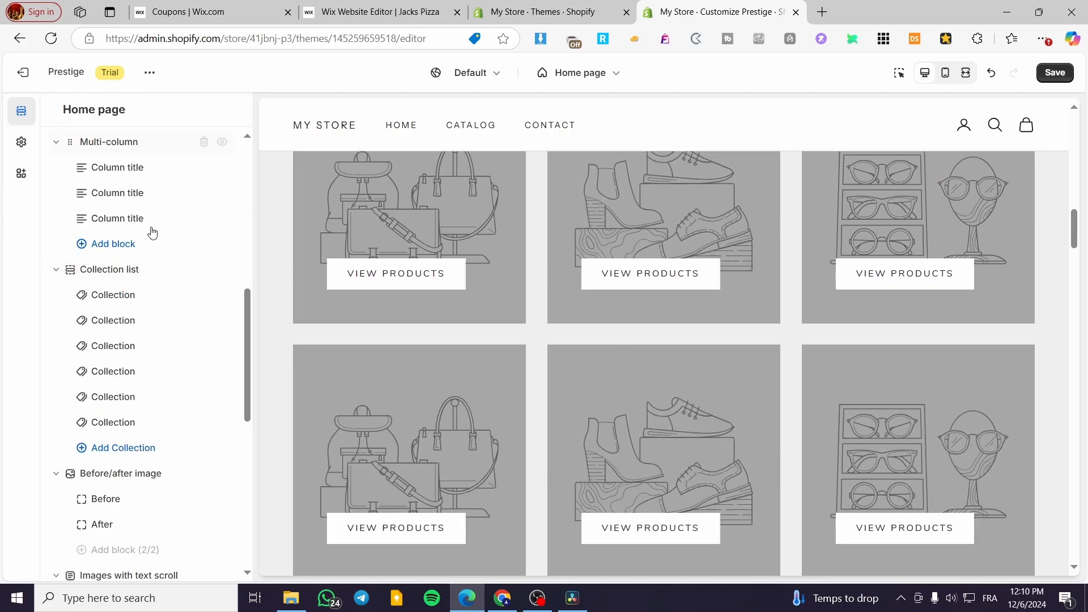
- View the first Collection block's settings in the Collection list, then examine the collection tiles in the preview
click(122, 294)
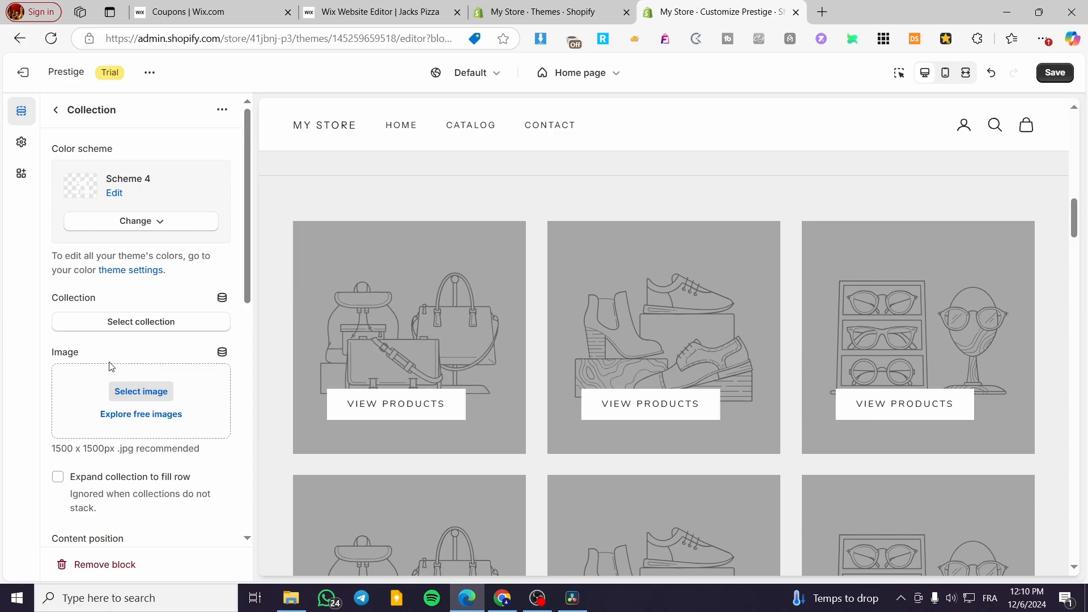
click(56, 110)
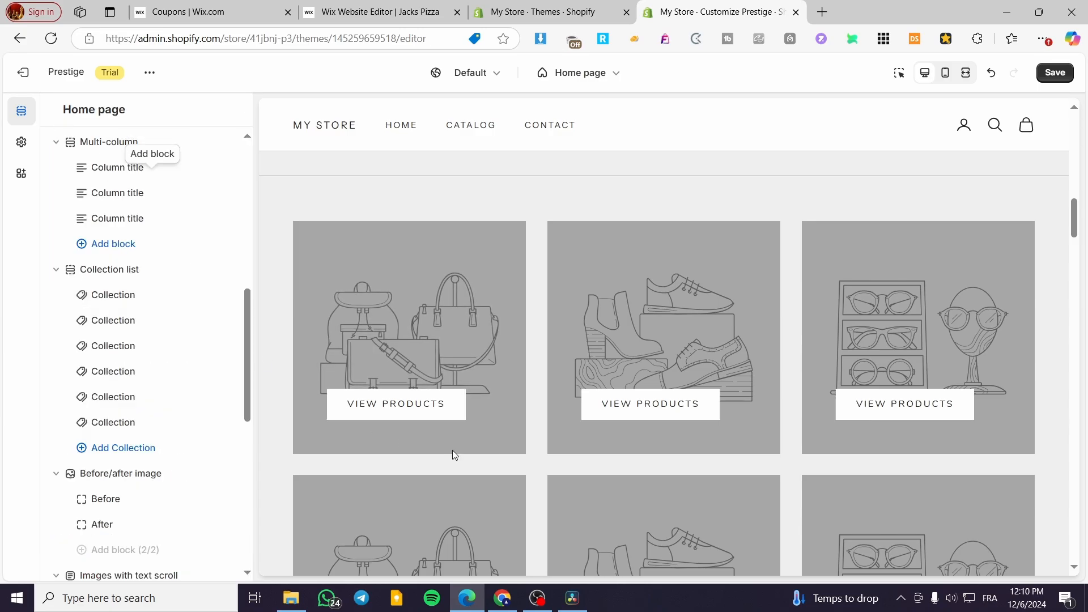
scroll(784, 350, down, 2)
scroll(783, 350, down, 1)
scroll(802, 423, down, 2)
scroll(802, 423, up, 3)
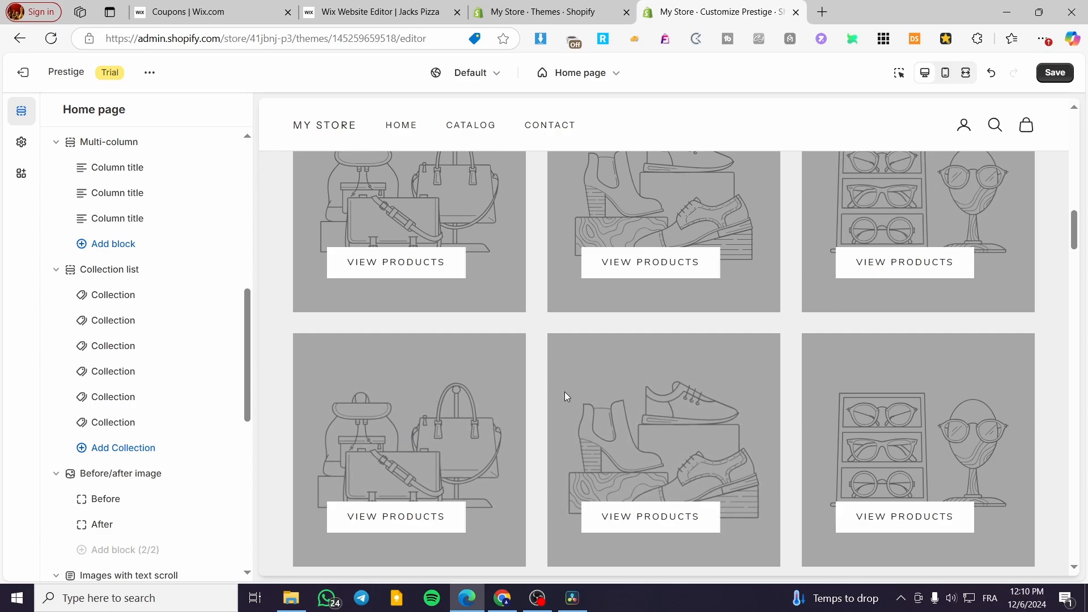
scroll(567, 396, up, 1)
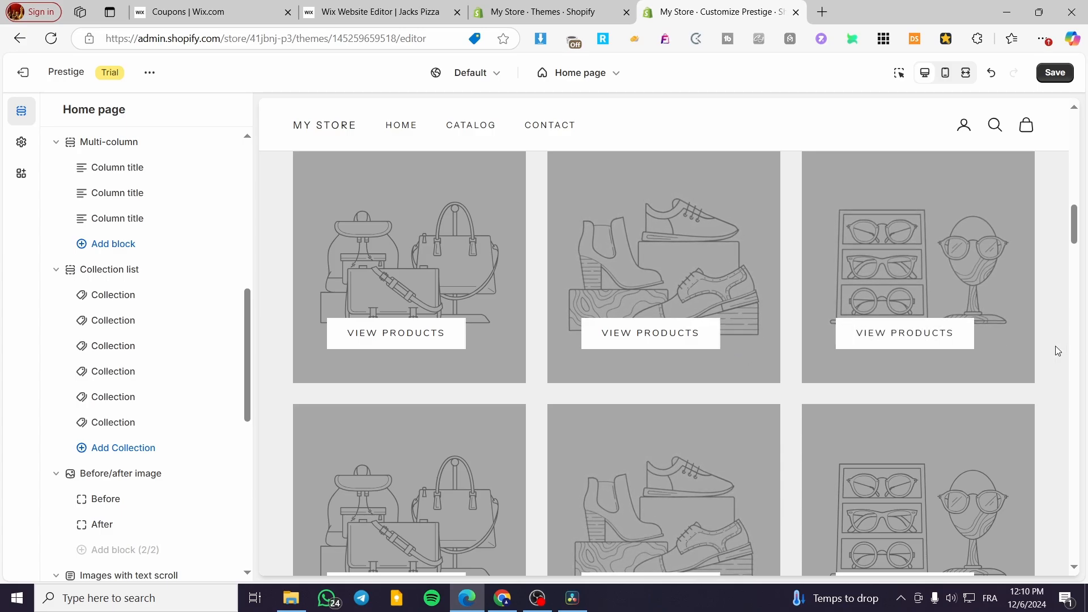
scroll(1057, 351, down, 1)
scroll(1058, 351, up, 1)
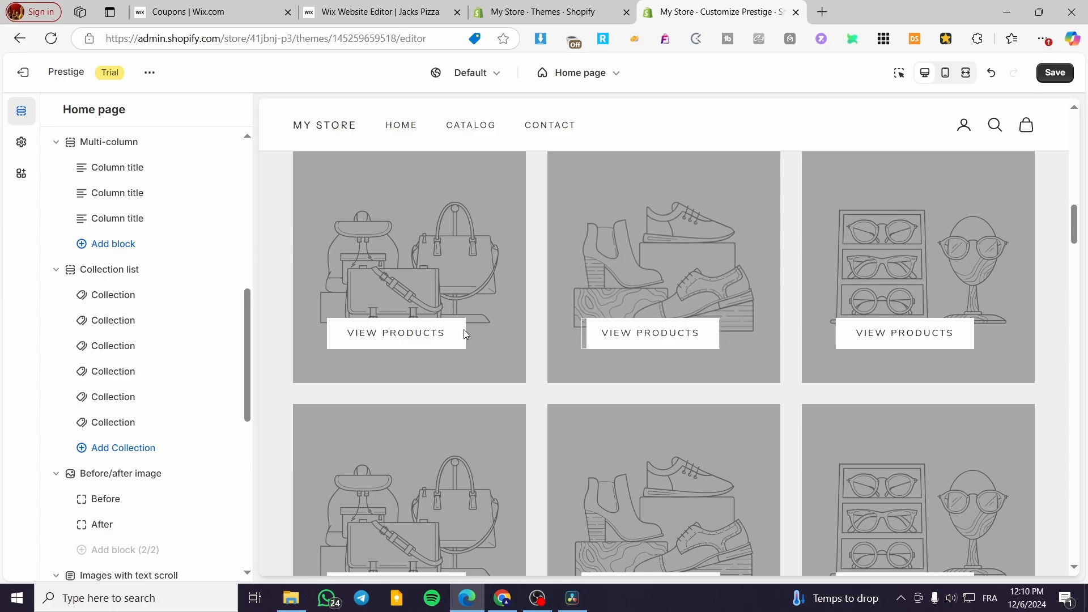
- Check the recommended image size for the first Collection block in the Collection list and return to the section list
click(114, 294)
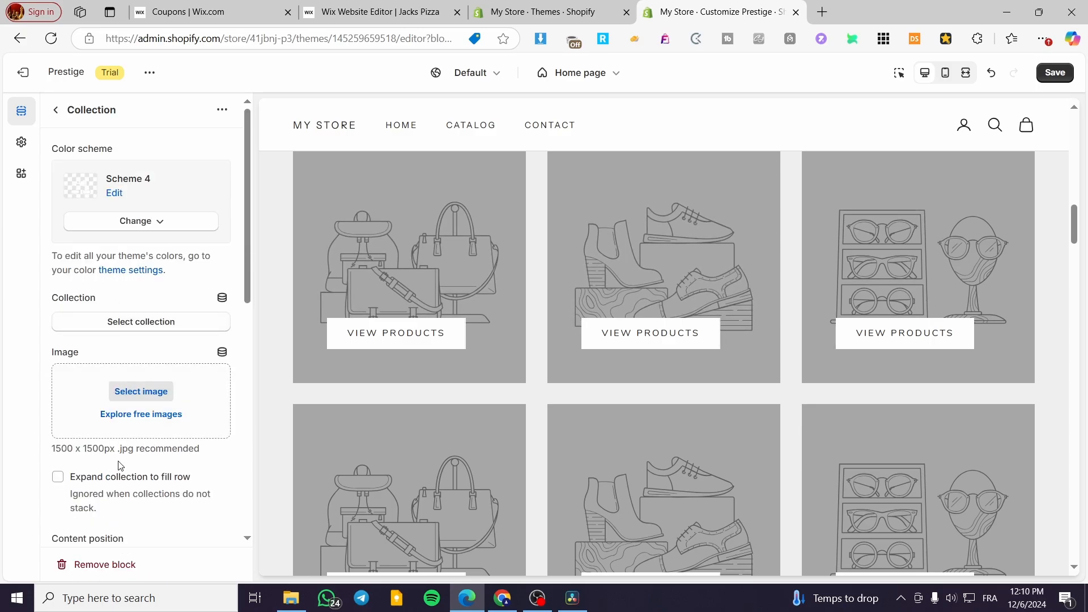
scroll(120, 466, down, 1)
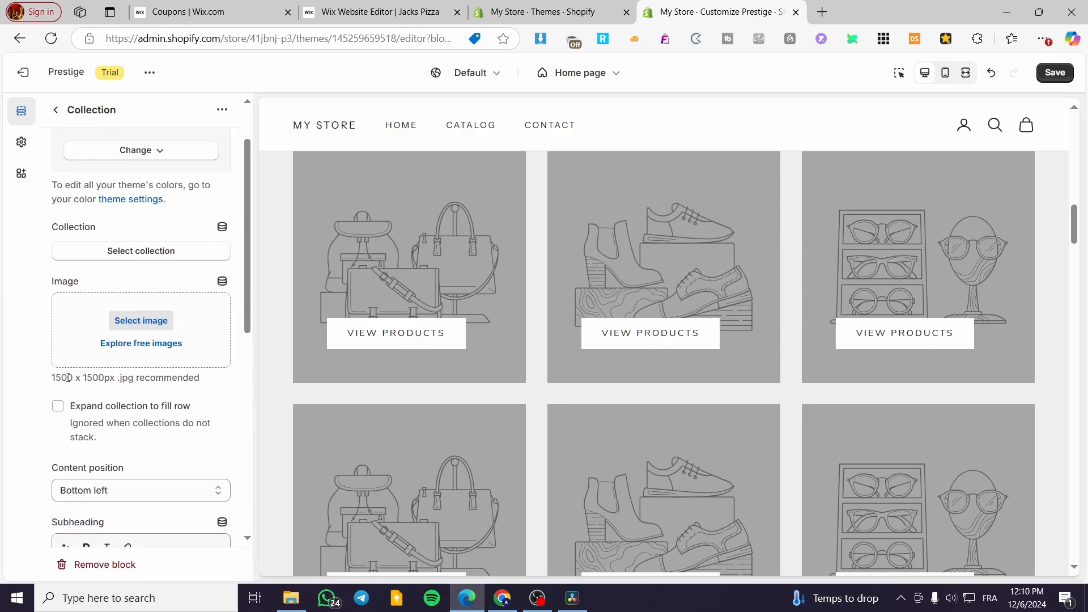
drag(105, 378, 52, 378)
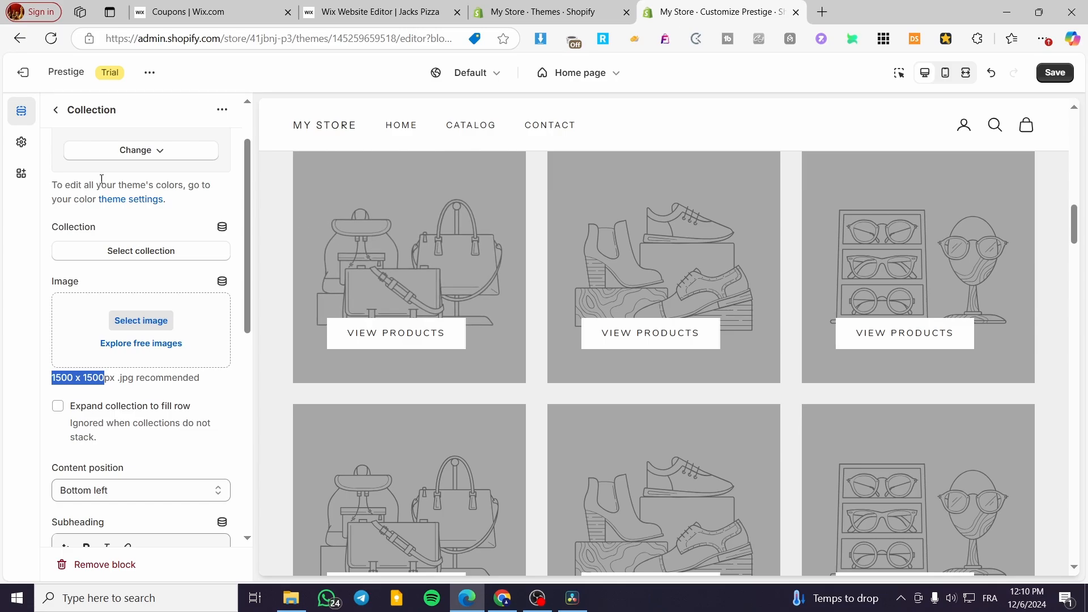
click(55, 109)
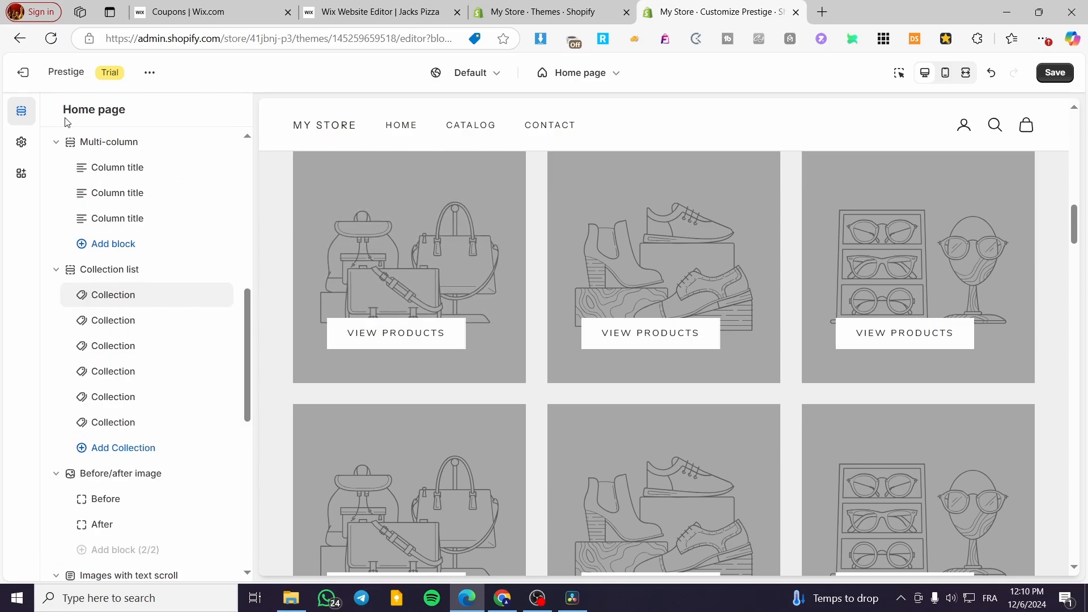
- Find the Before/after image section in the preview and test its comparison slider
scroll(151, 349, down, 3)
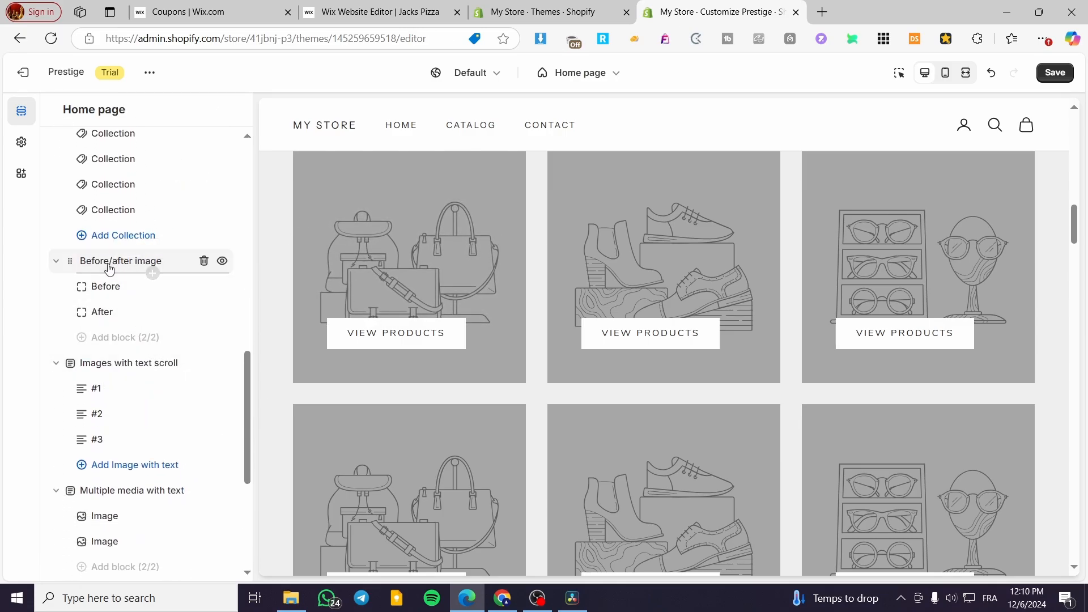
scroll(709, 340, down, 3)
scroll(709, 340, down, 8)
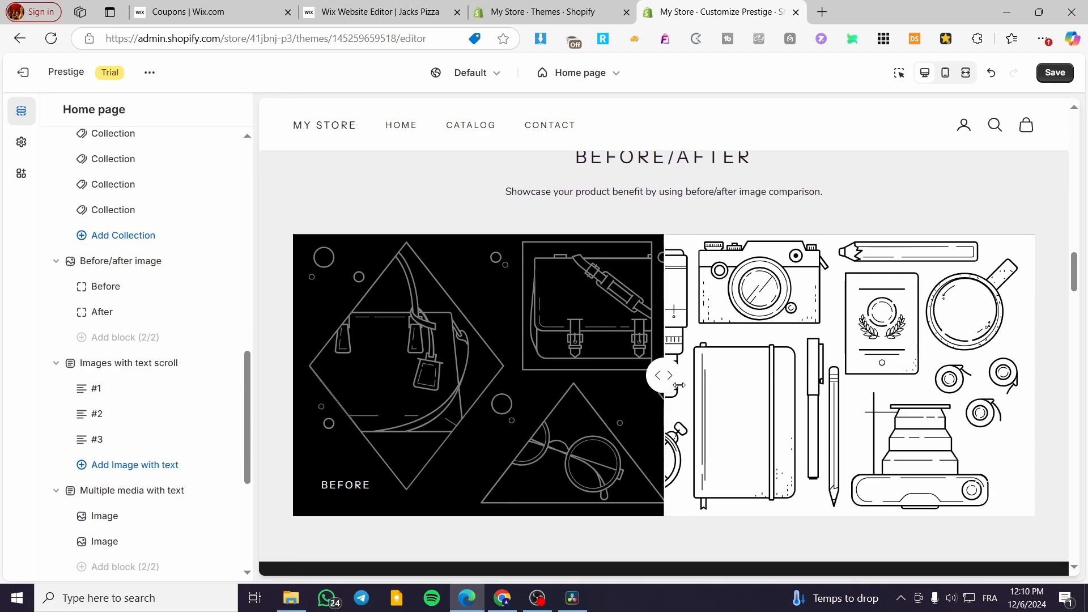
mouse_move(661, 326)
mouse_down()
mouse_move(838, 330)
mouse_move(199, 347)
mouse_move(809, 322)
mouse_move(444, 323)
mouse_move(641, 322)
mouse_up()
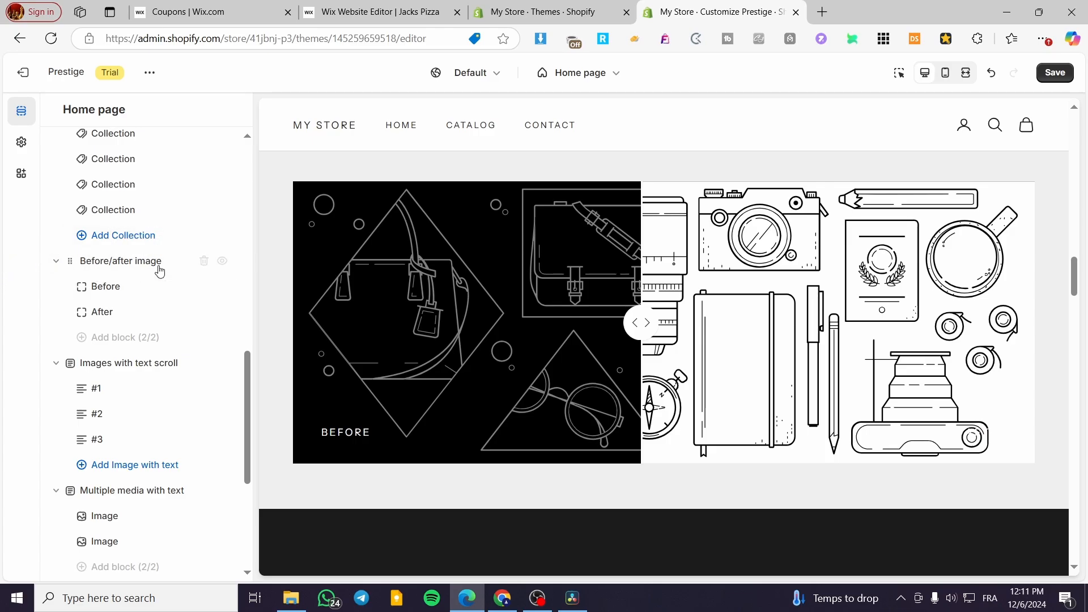
mouse_move(643, 335)
mouse_down()
mouse_move(746, 326)
mouse_move(618, 340)
mouse_move(555, 326)
mouse_move(639, 356)
mouse_up()
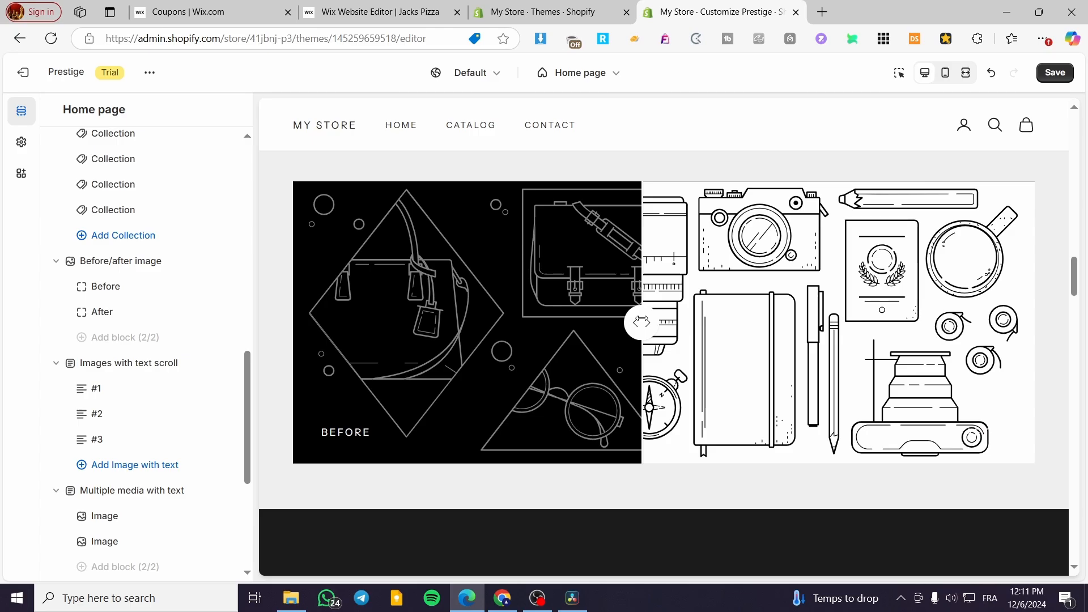
drag(641, 320, 664, 326)
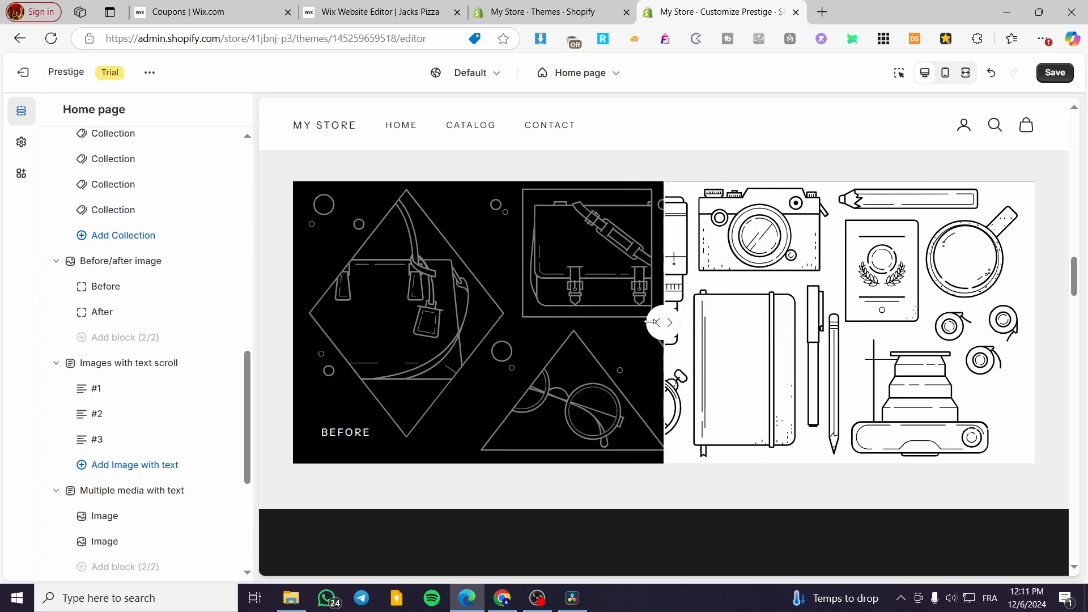
- Review the Before block's image and text settings in the Before/after image section, then return to the section list
click(105, 287)
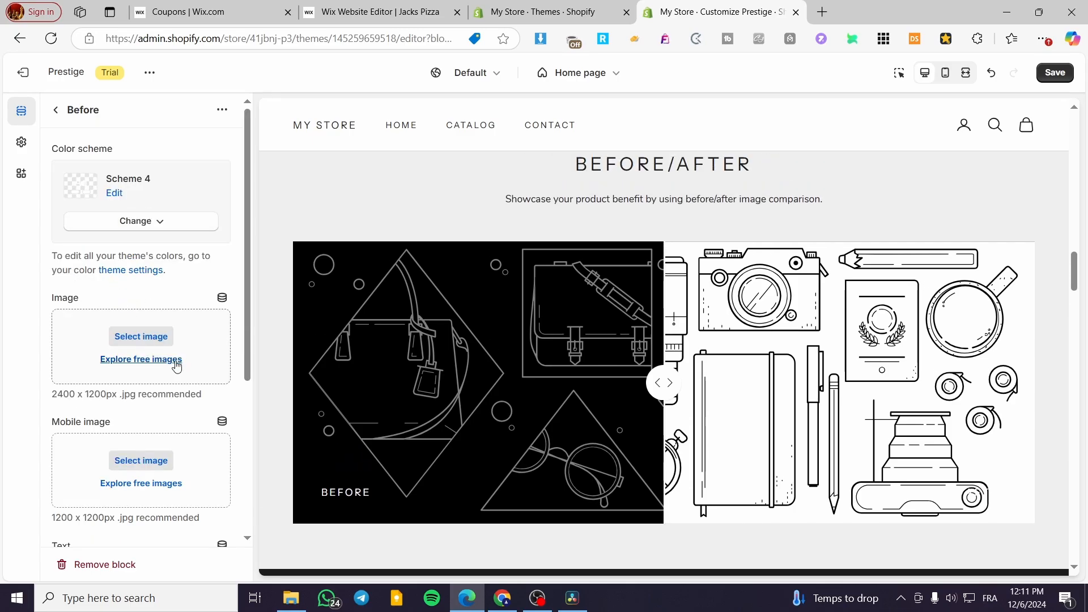
scroll(182, 365, down, 3)
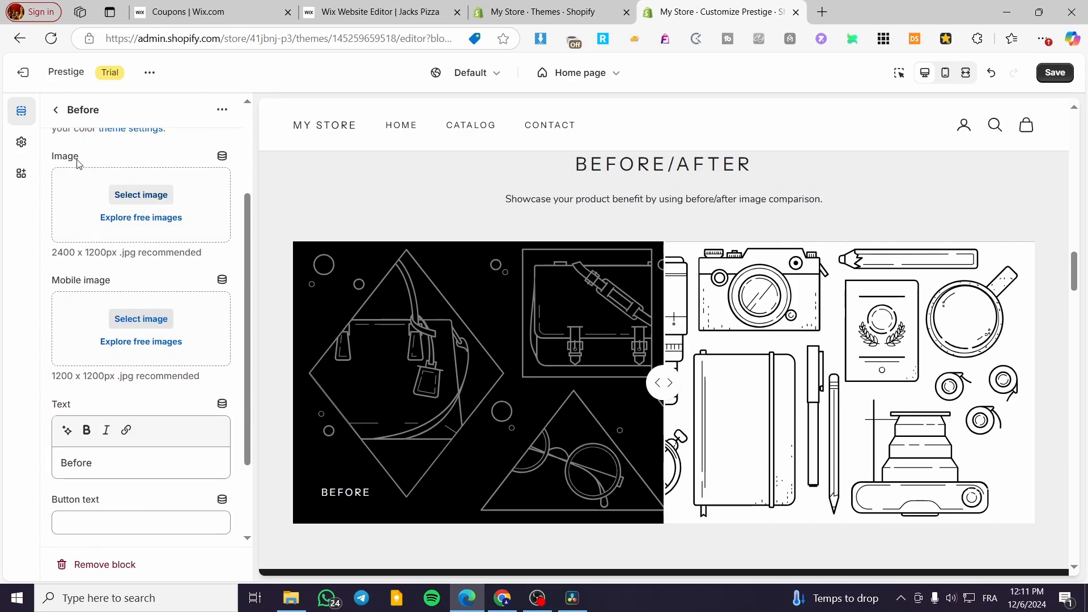
scroll(77, 165, up, 3)
click(56, 110)
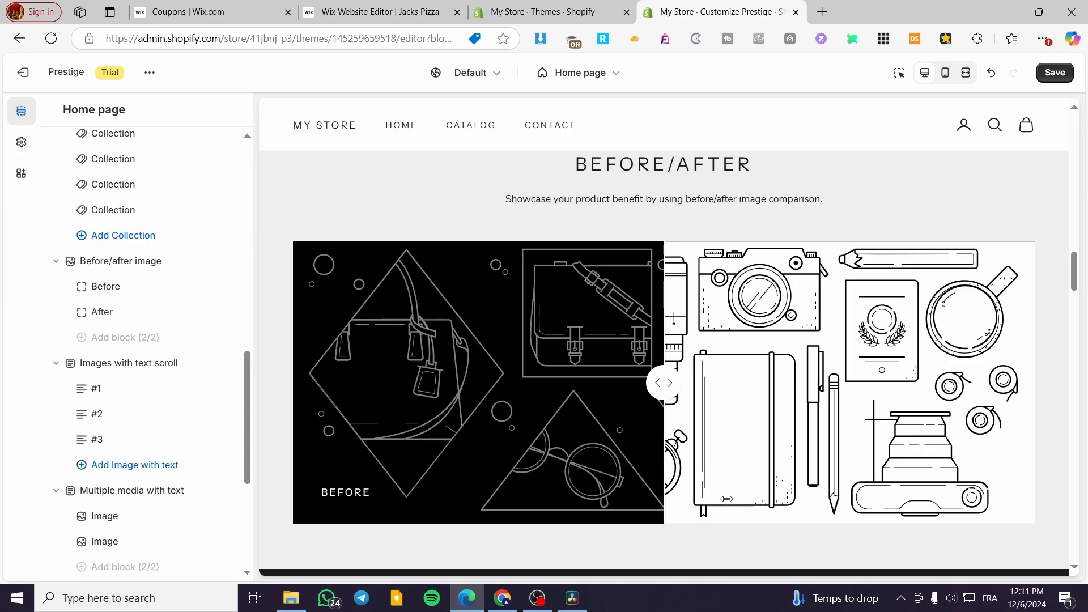
- Preview how the Images with text scroll section moves through its text blocks
mouse_move(153, 379)
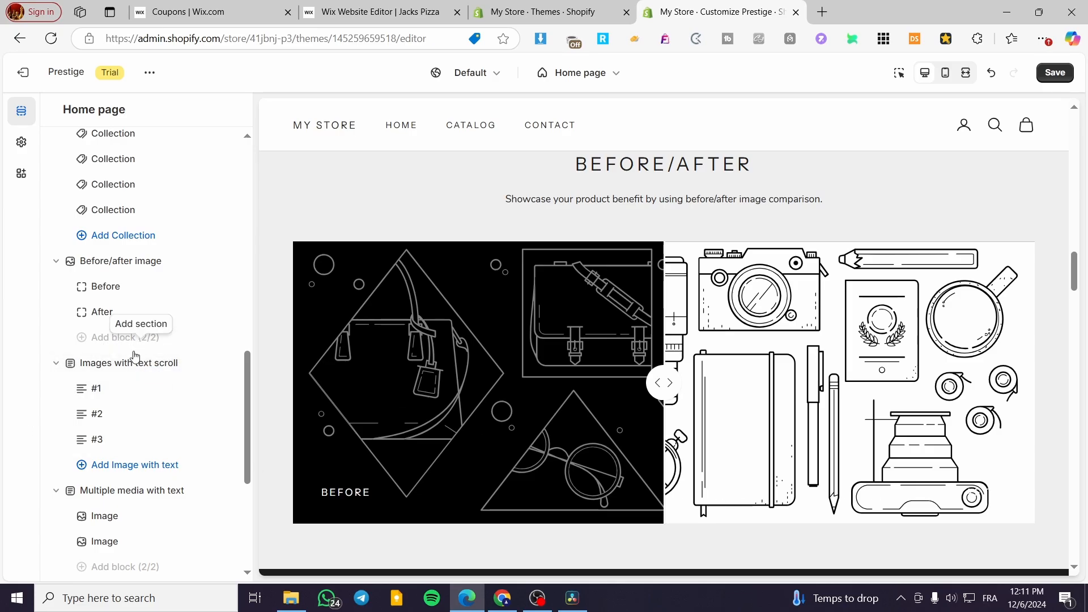
scroll(136, 352, down, 3)
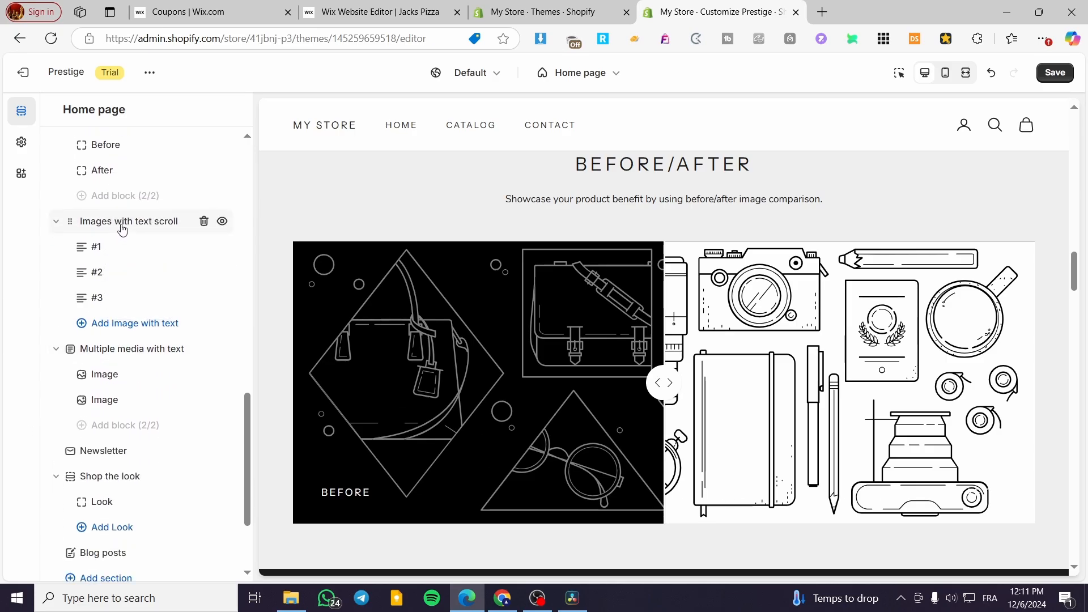
mouse_move(119, 221)
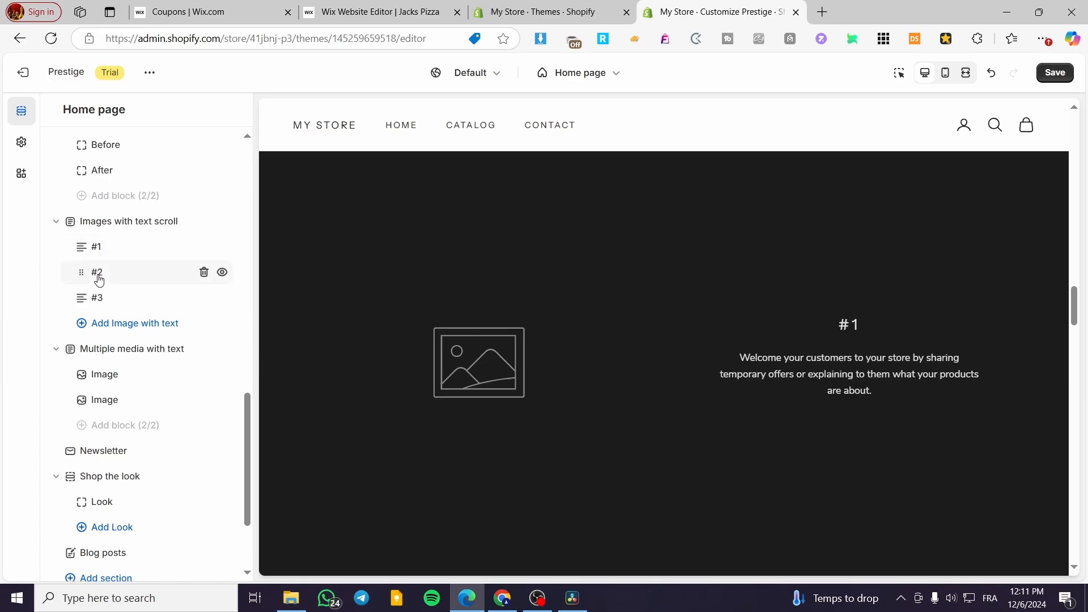
scroll(751, 351, down, 3)
scroll(751, 351, up, 5)
- Set the blue sneaker PNG as the Images with text scroll section's background image and preview it
click(114, 221)
click(141, 390)
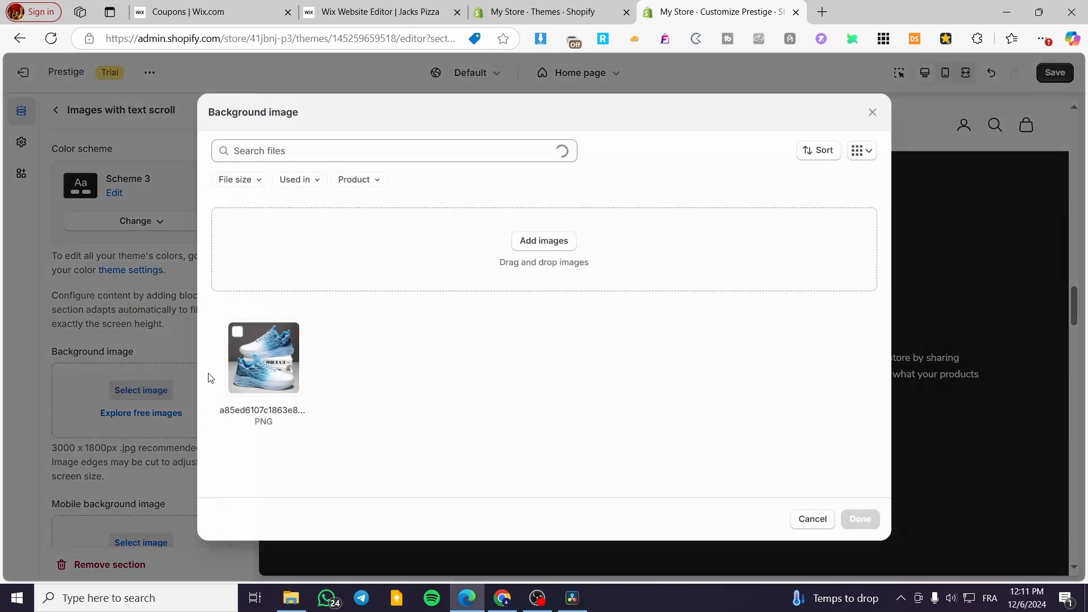
click(304, 376)
click(860, 519)
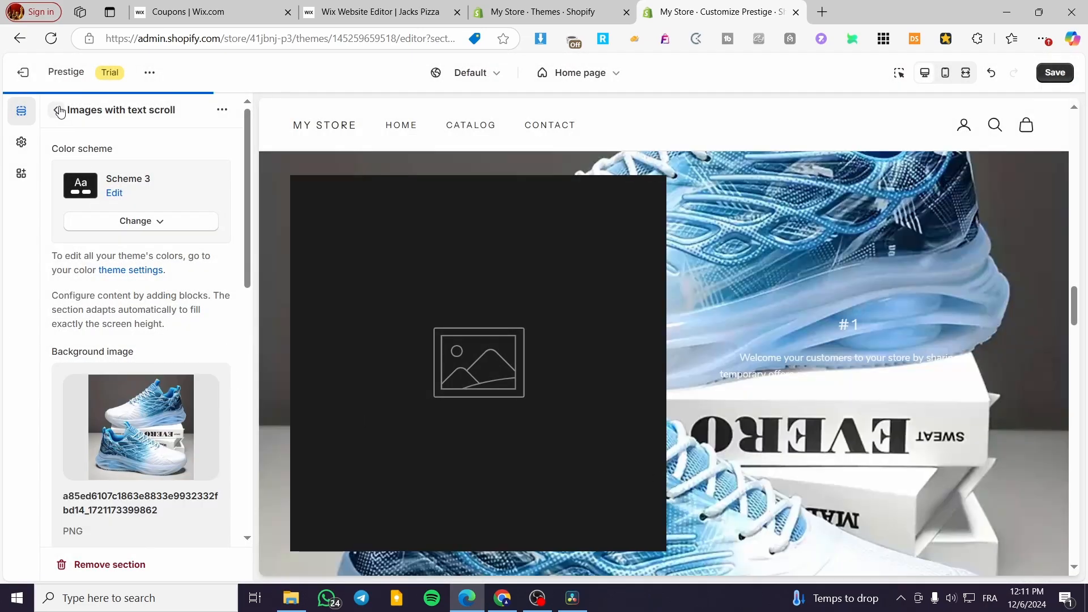
click(57, 110)
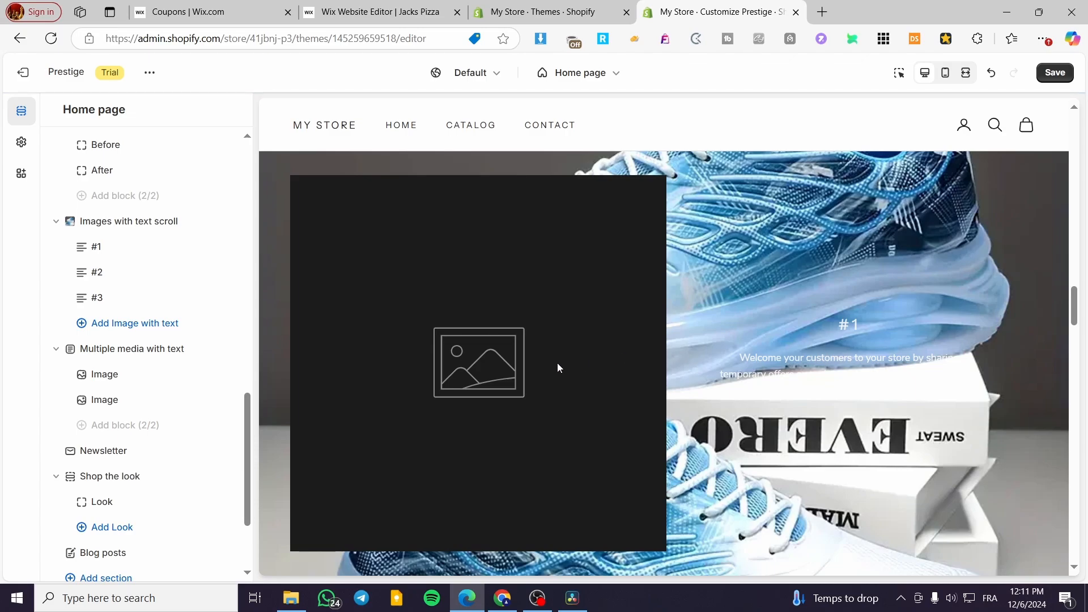
scroll(559, 368, down, 2)
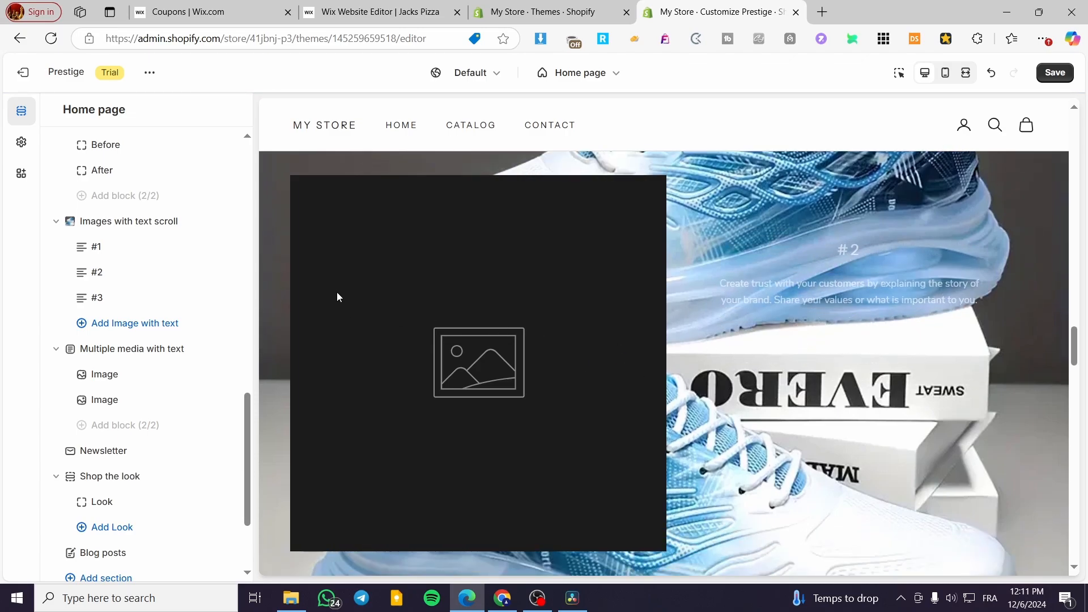
- Remove the background image from the Images with text scroll section and return to the section list
click(114, 222)
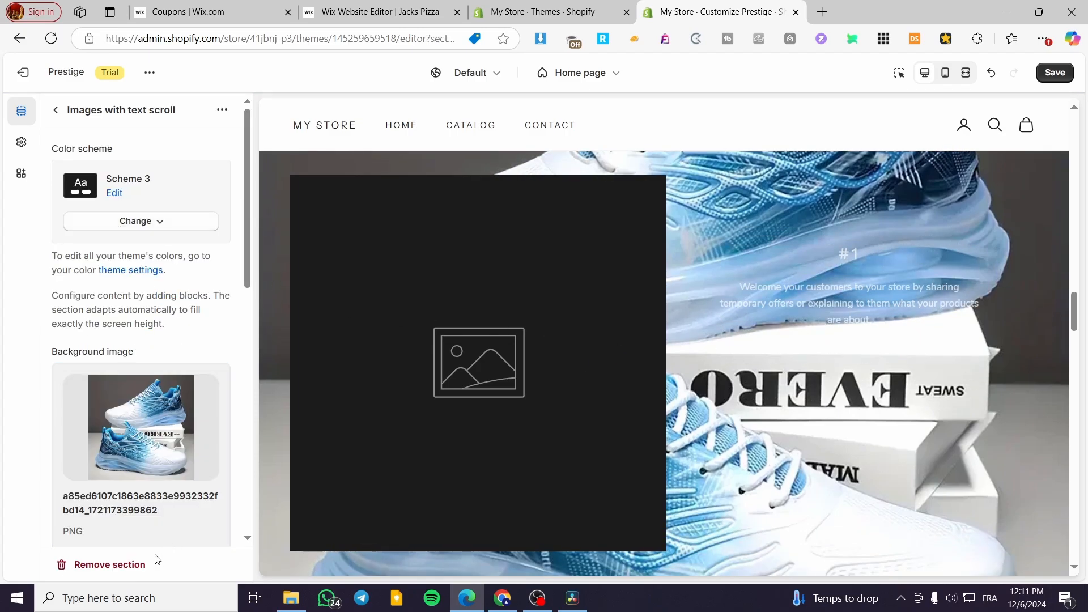
scroll(157, 559, down, 3)
click(139, 428)
click(127, 505)
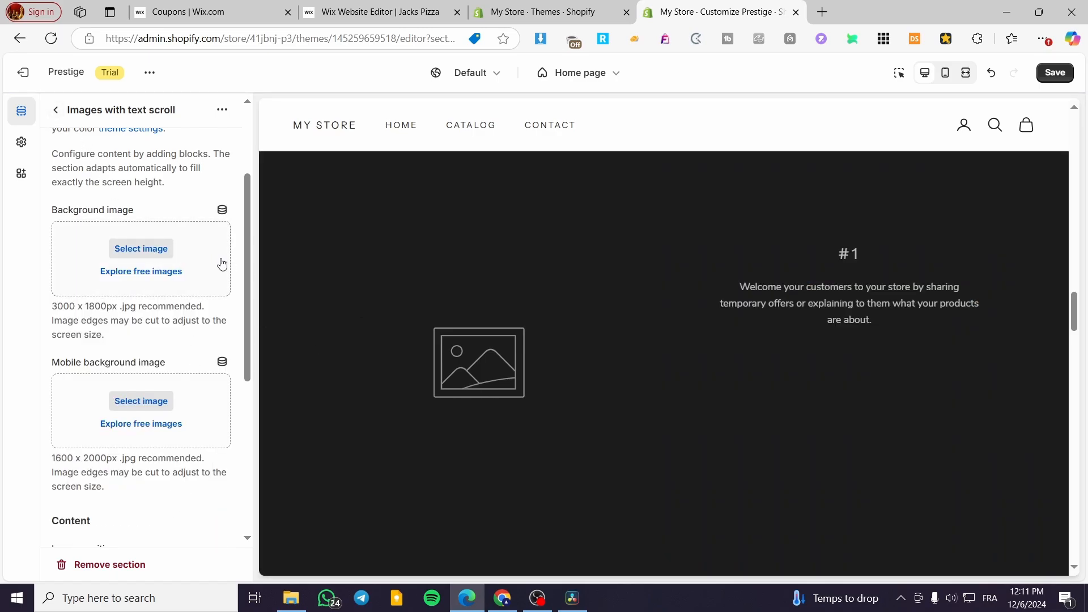
scroll(170, 411, down, 3)
scroll(174, 410, up, 5)
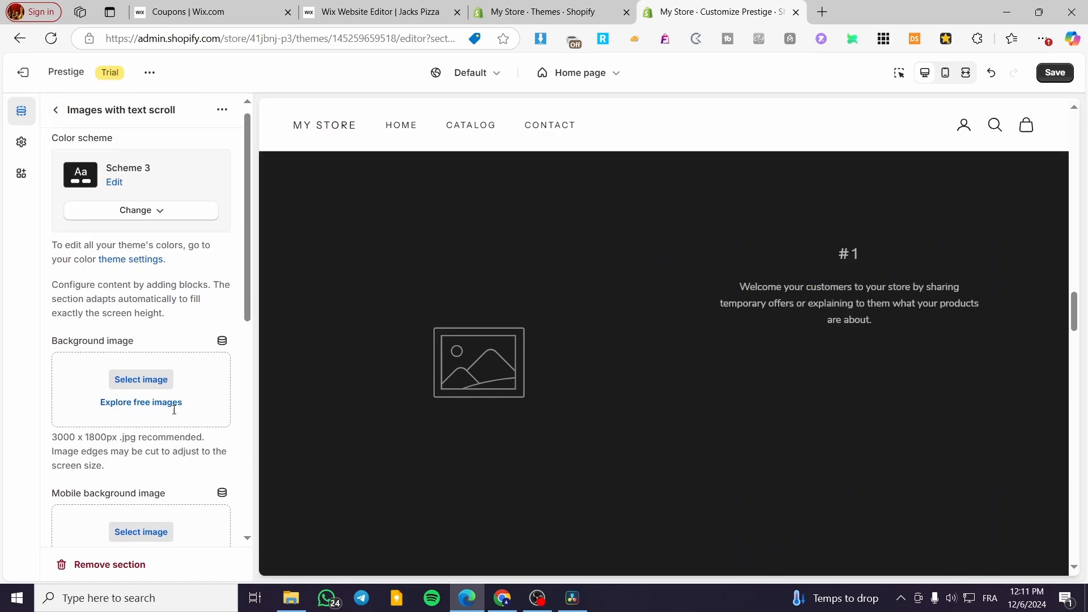
click(55, 109)
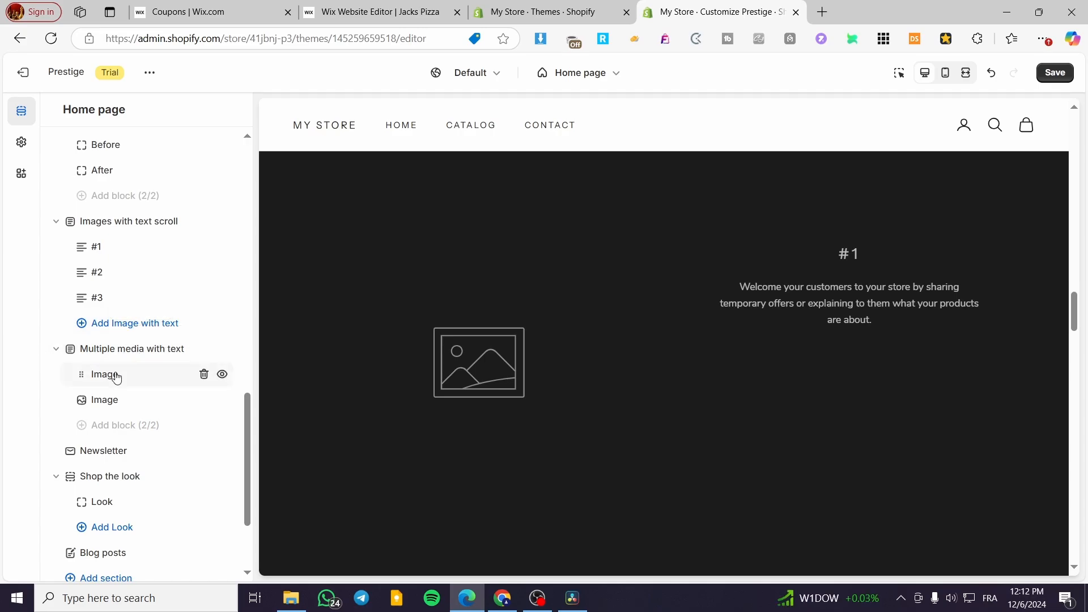
- Set the blue sneaker PNG as the image of block #1 in Images with text scroll and preview the scroll effect
click(125, 253)
click(142, 189)
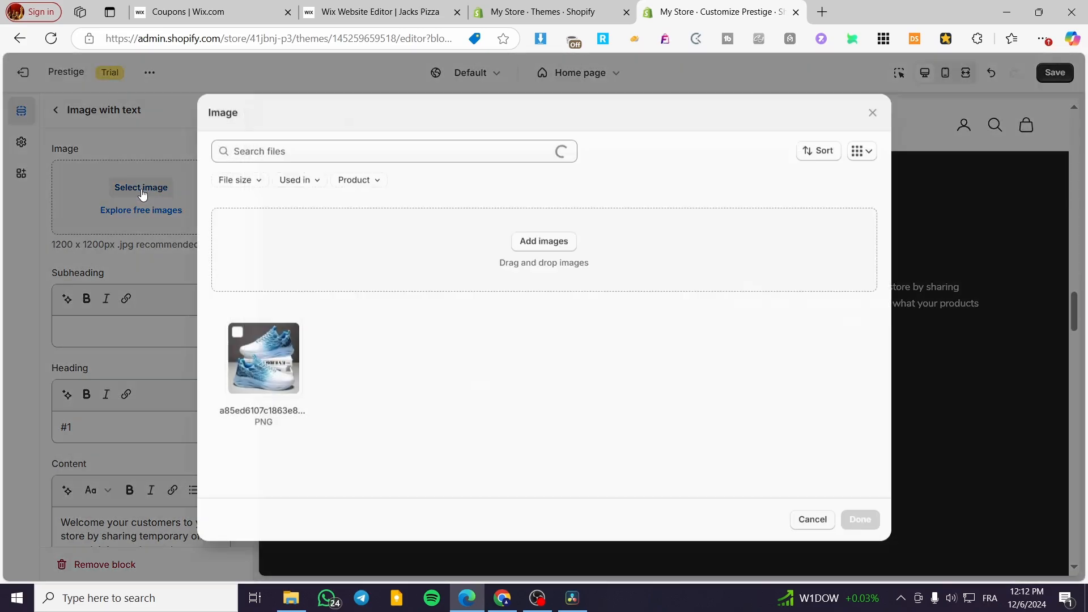
click(239, 334)
click(864, 521)
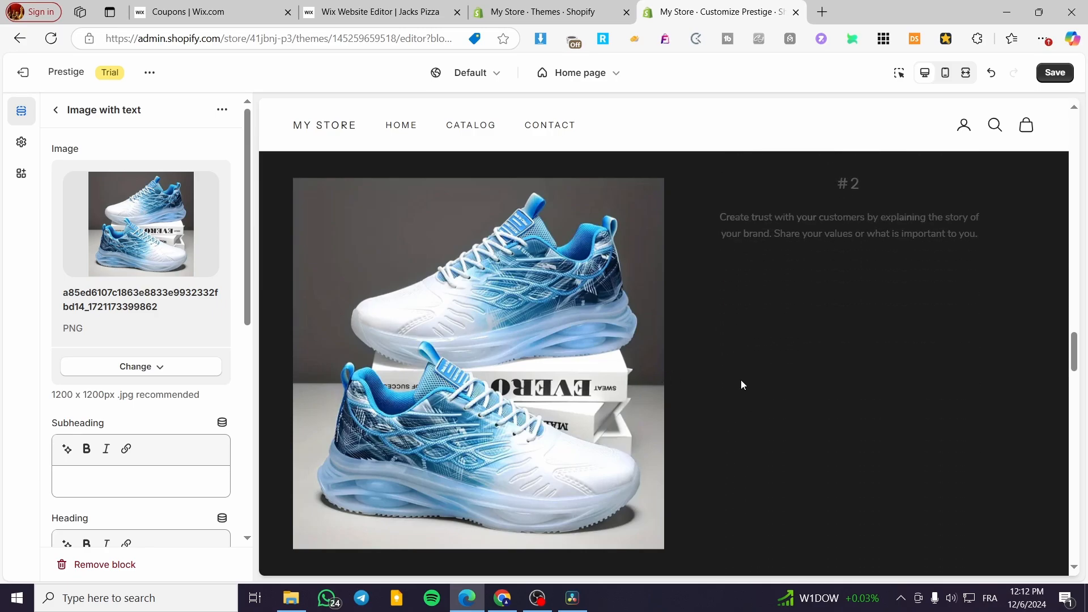
scroll(741, 380, down, 4)
scroll(874, 431, up, 4)
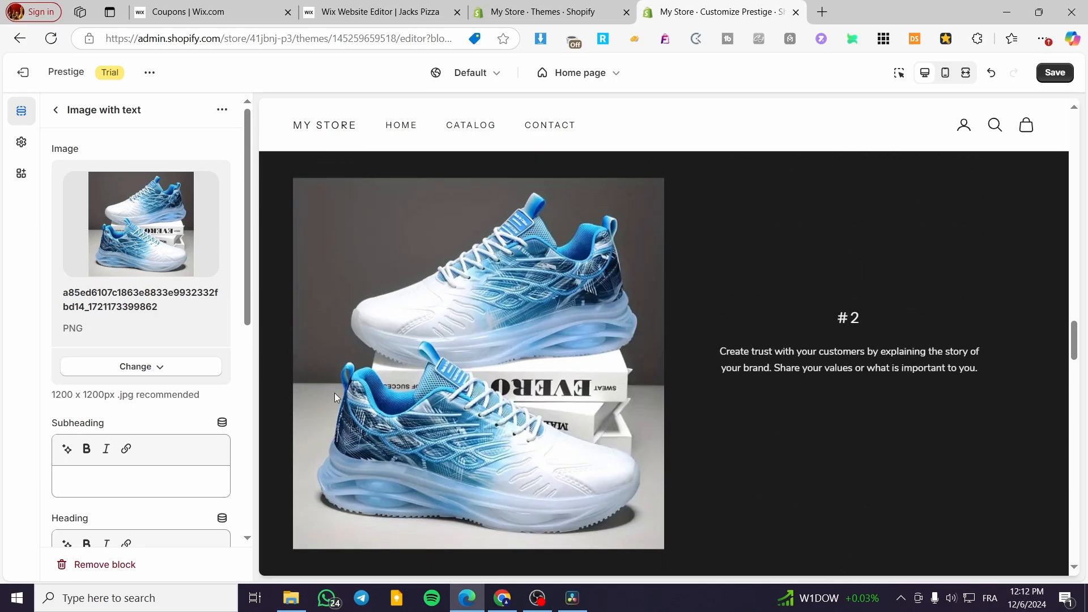
- Return to the section list and review the Multiple media with text and Newsletter sections in the home page preview
click(56, 110)
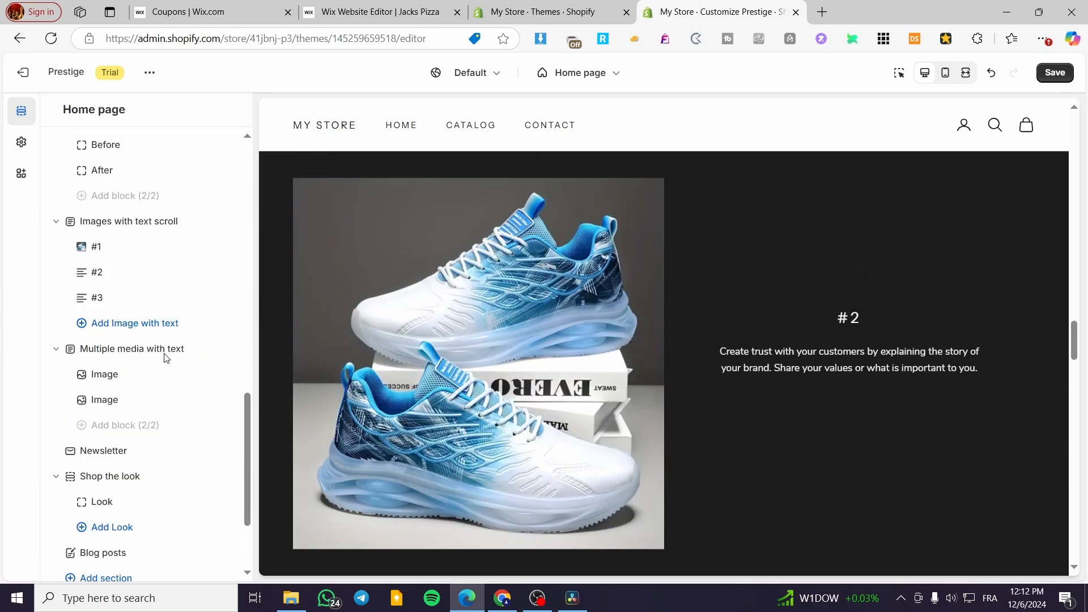
scroll(147, 387, down, 2)
scroll(148, 386, up, 2)
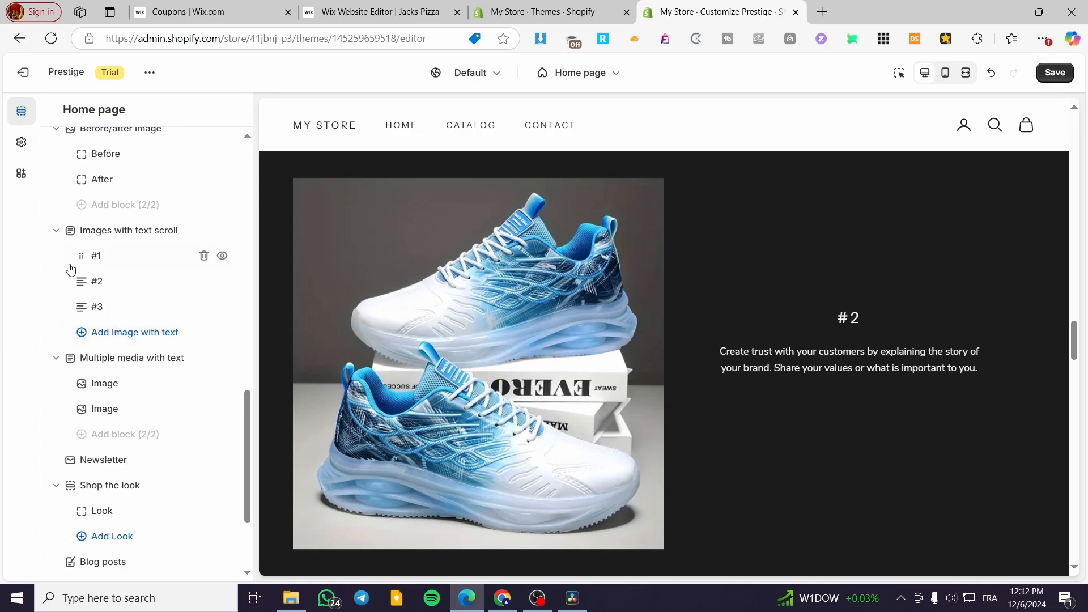
scroll(88, 346, down, 2)
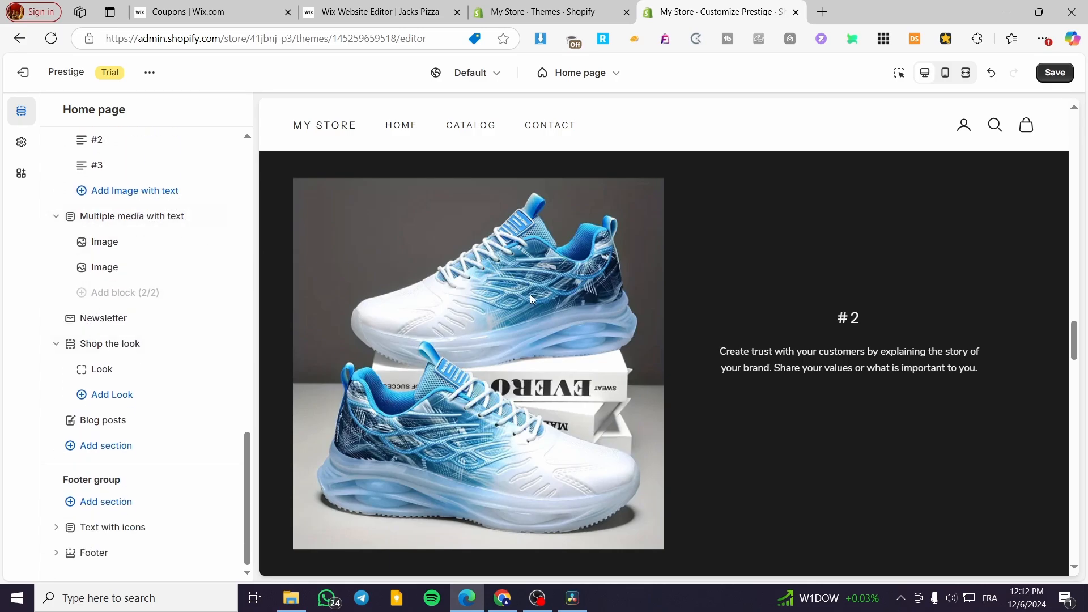
scroll(656, 351, down, 4)
scroll(794, 443, down, 3)
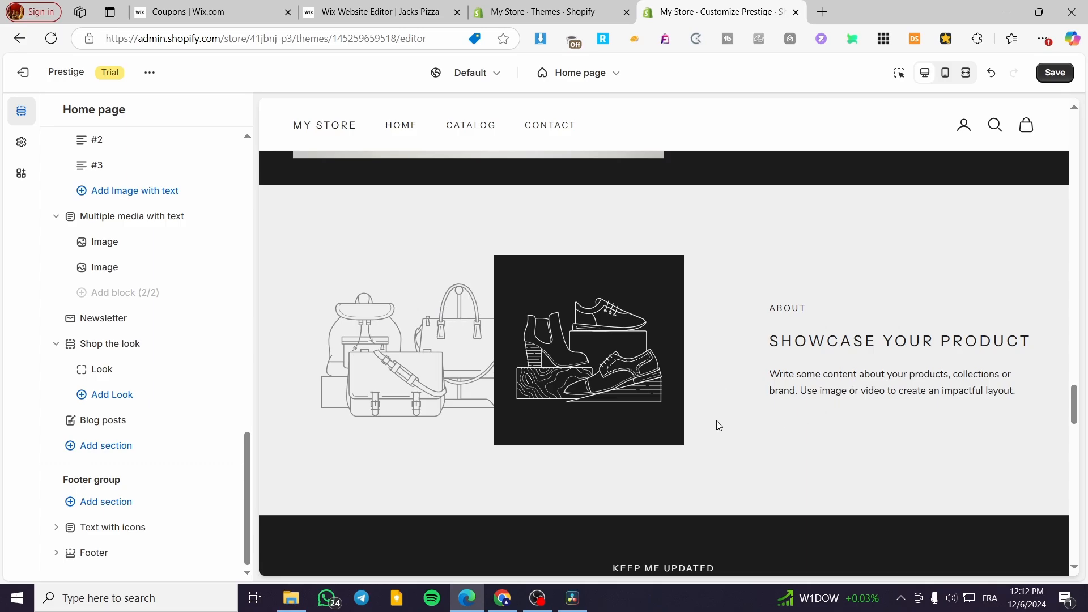
scroll(717, 420, down, 2)
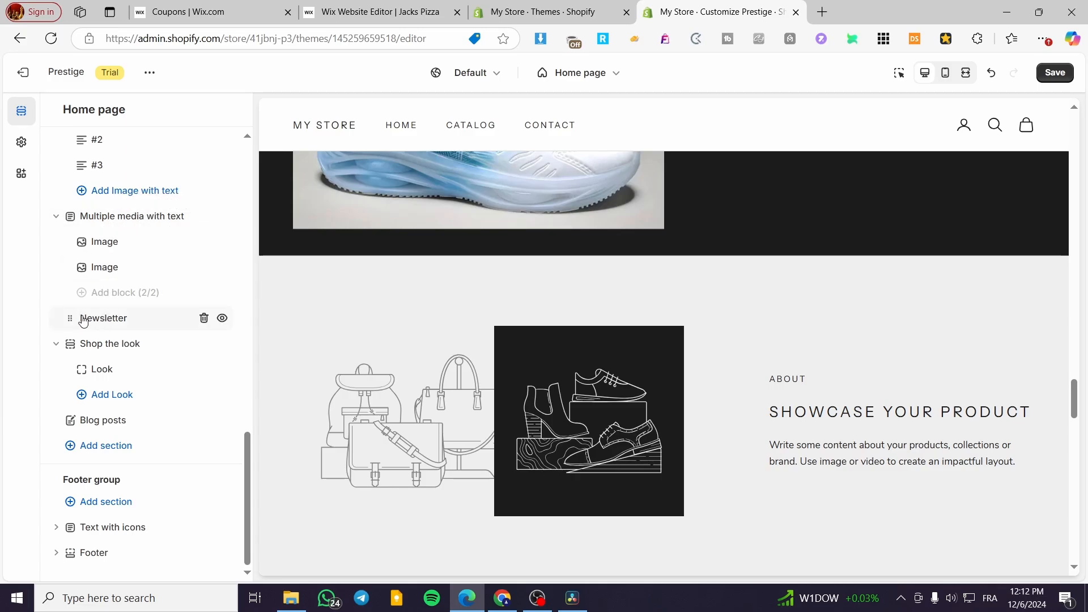
scroll(386, 397, down, 7)
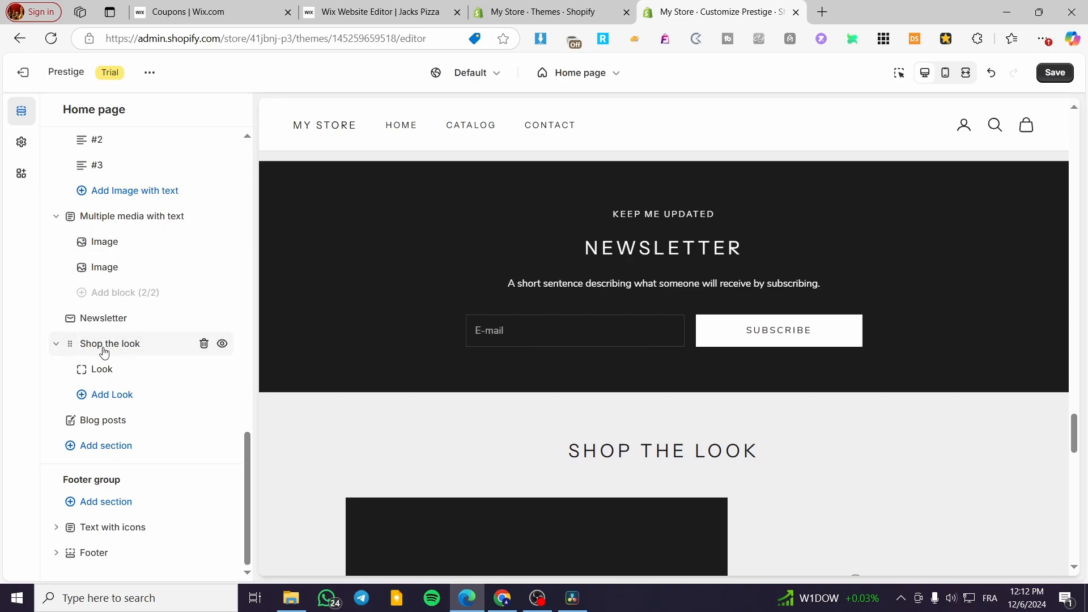
- Preview the Shop the look section by switching between the products of its three shoe hotspots
scroll(754, 464, down, 5)
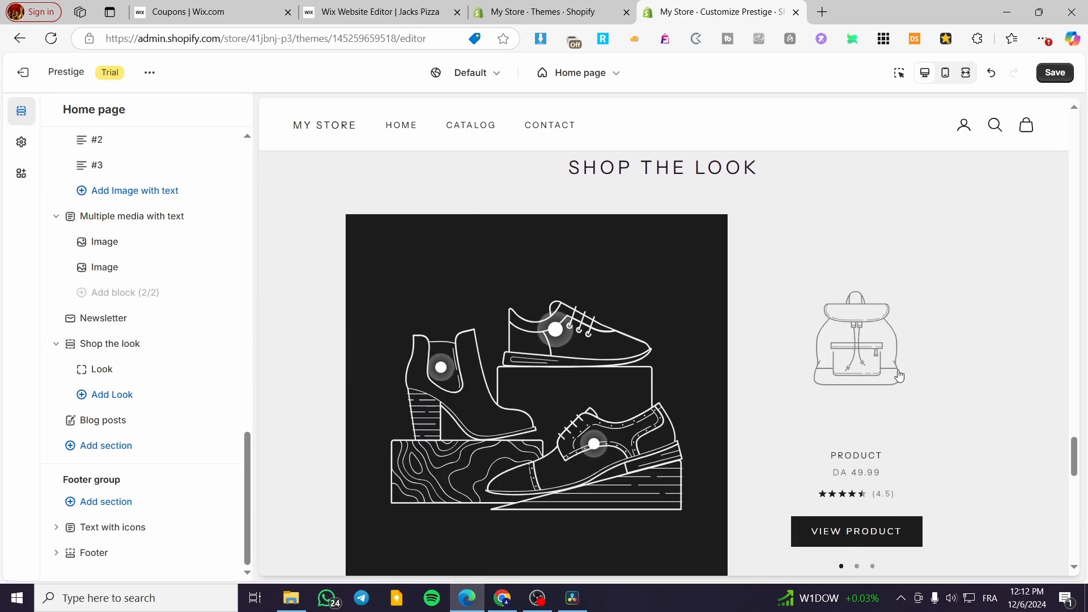
scroll(765, 369, up, 1)
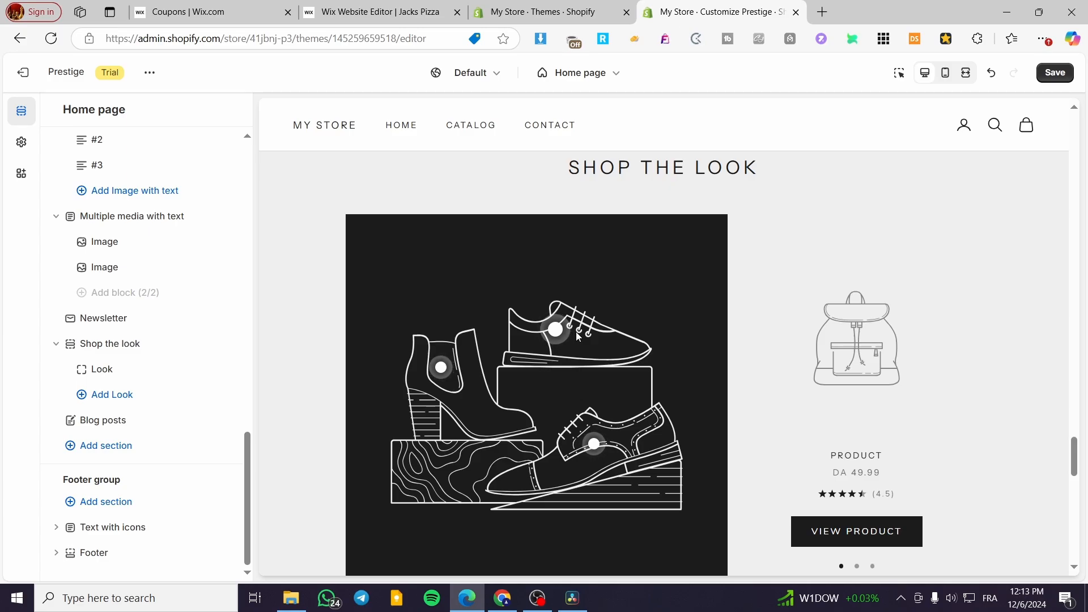
click(597, 444)
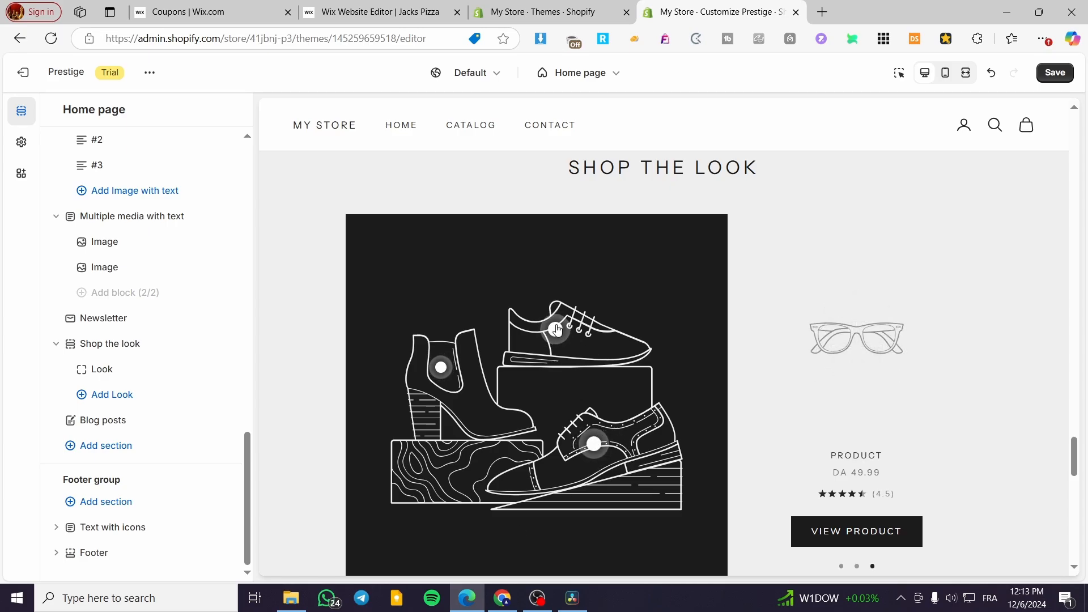
click(556, 330)
click(438, 369)
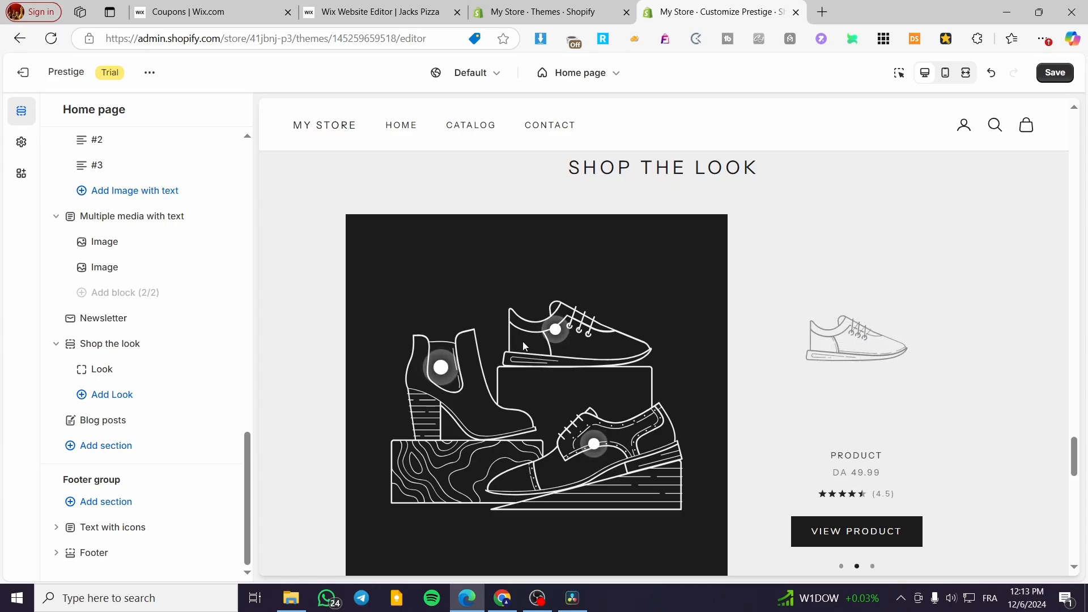
click(554, 330)
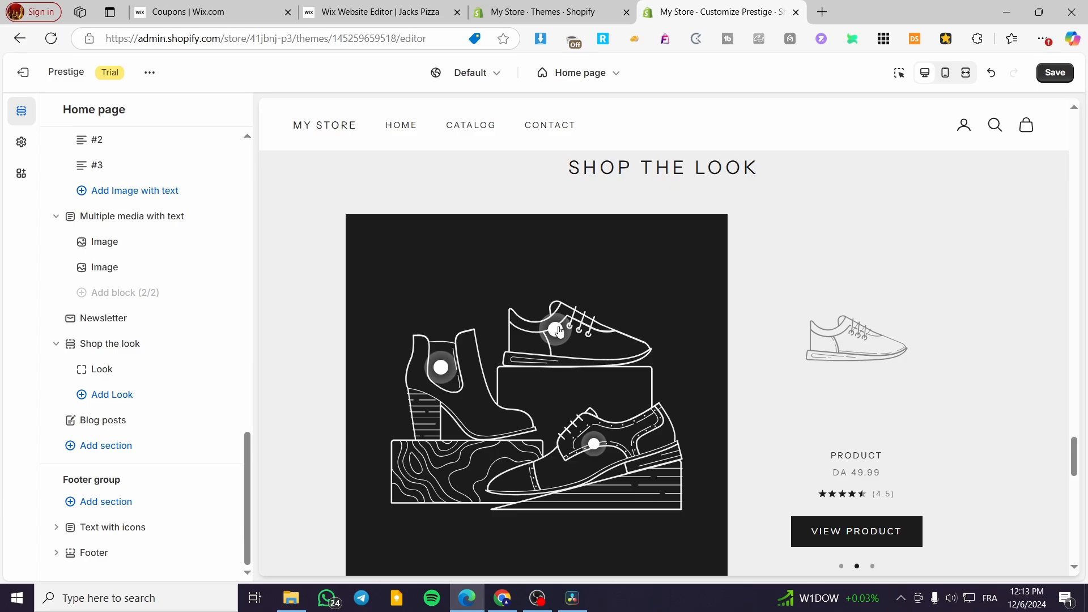
click(597, 444)
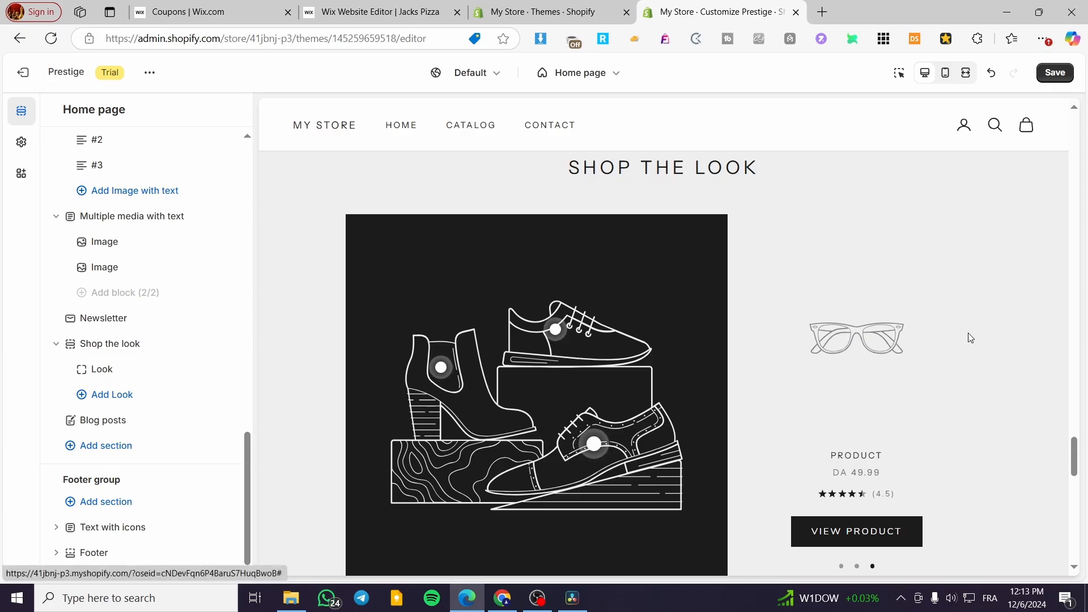
click(554, 331)
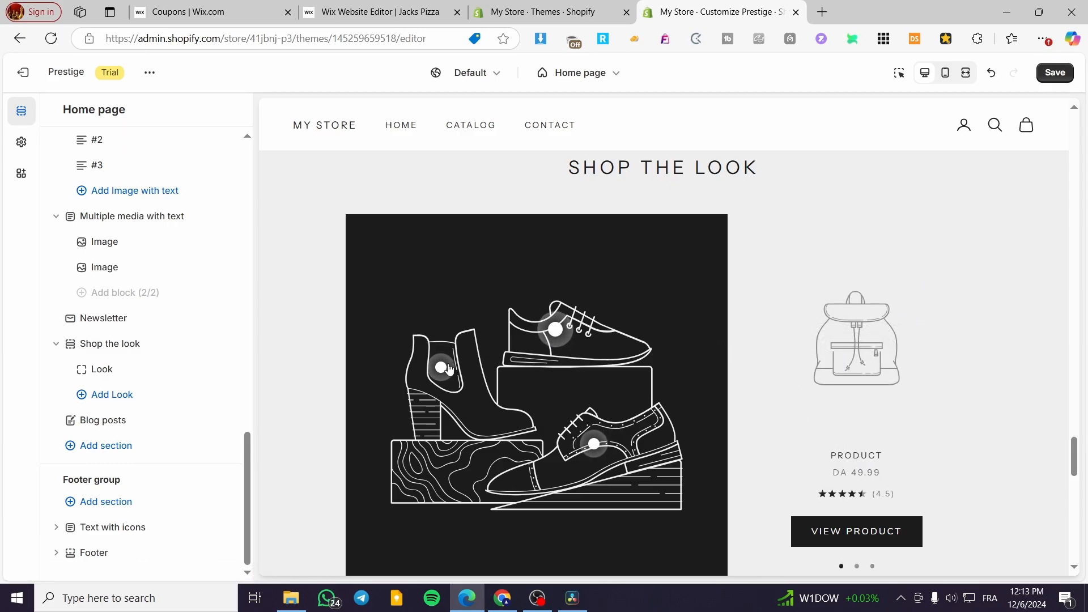
click(443, 367)
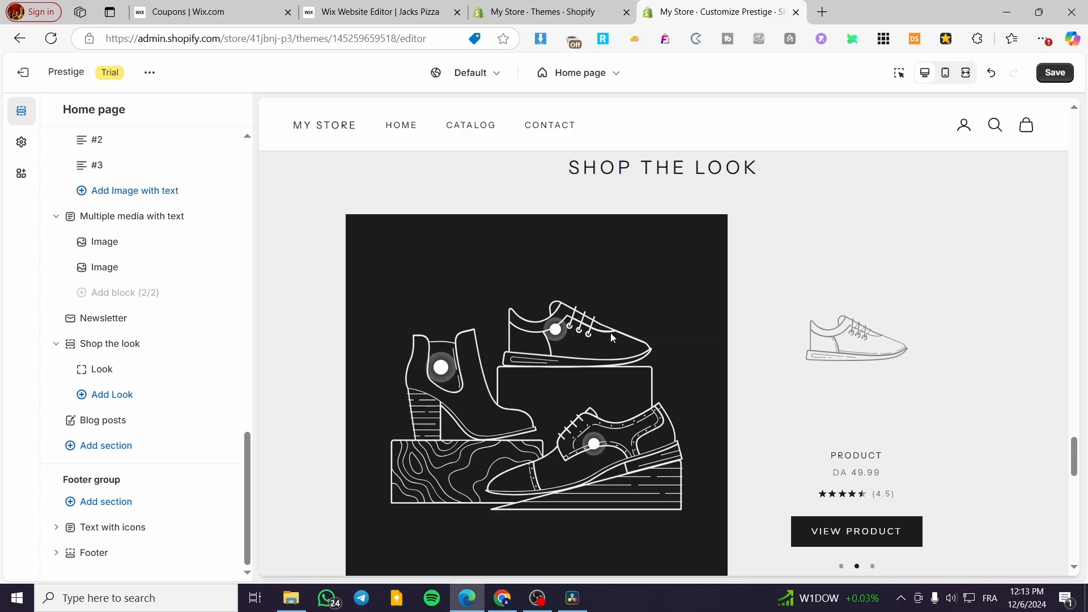
scroll(610, 332, down, 1)
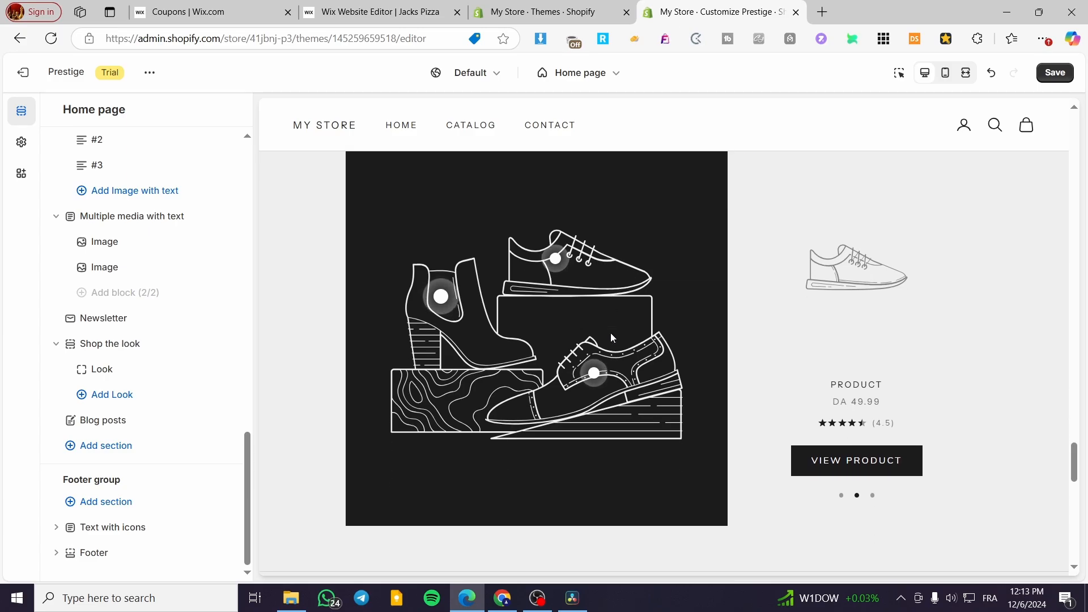
click(582, 374)
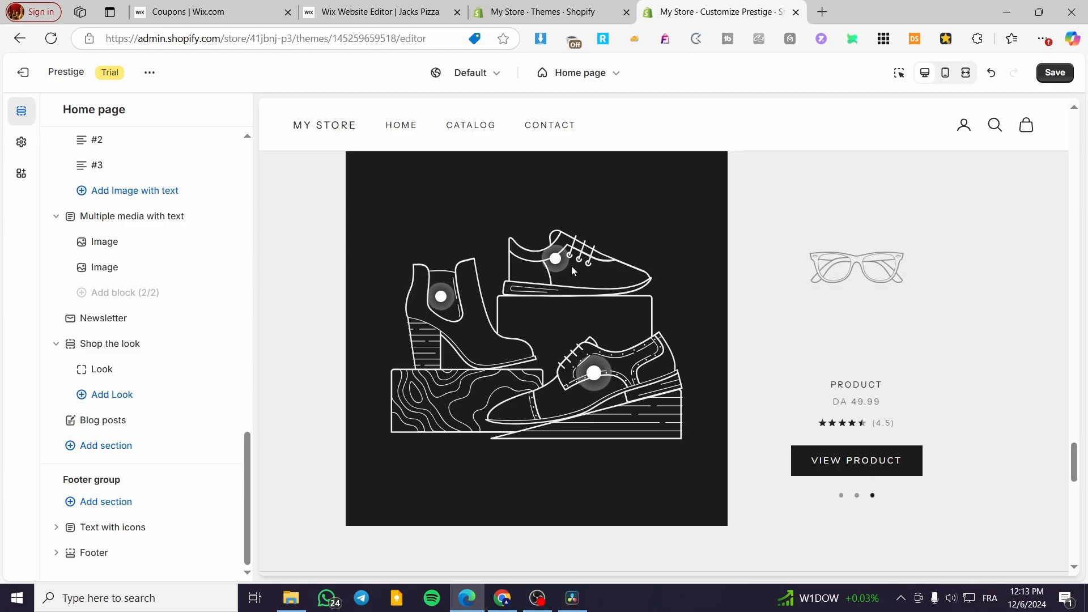
click(443, 299)
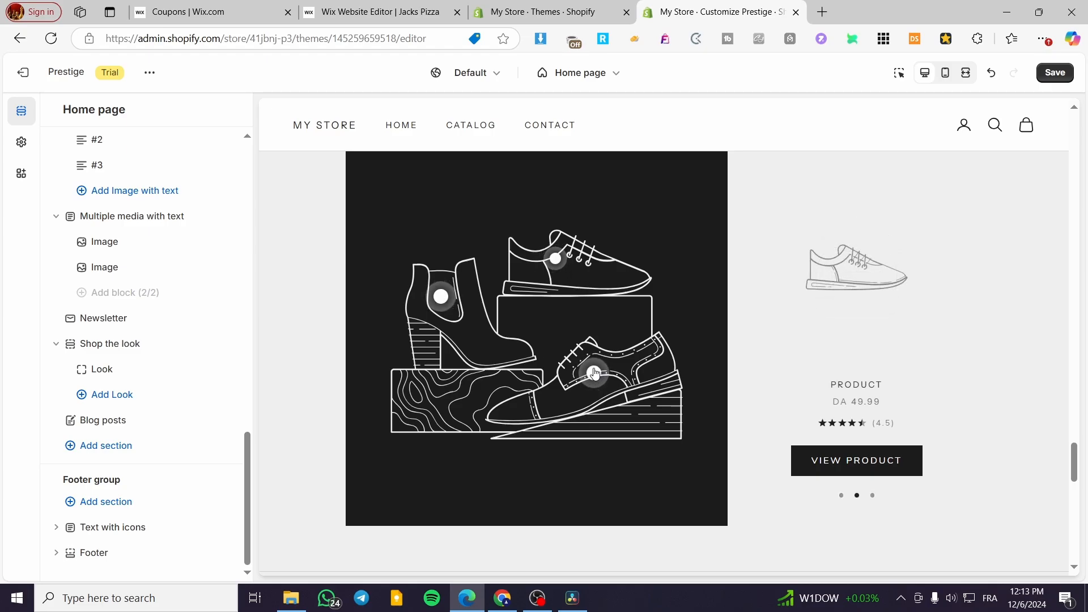
click(594, 374)
click(558, 266)
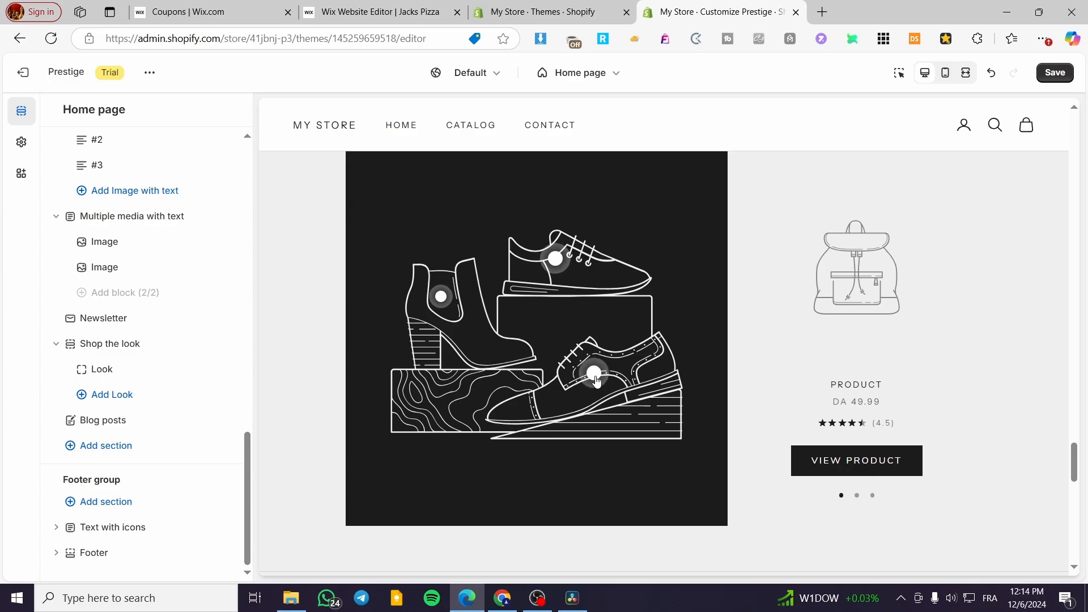
- Review the image, hot spot and product position settings of the Look block, and return to the section list
click(102, 369)
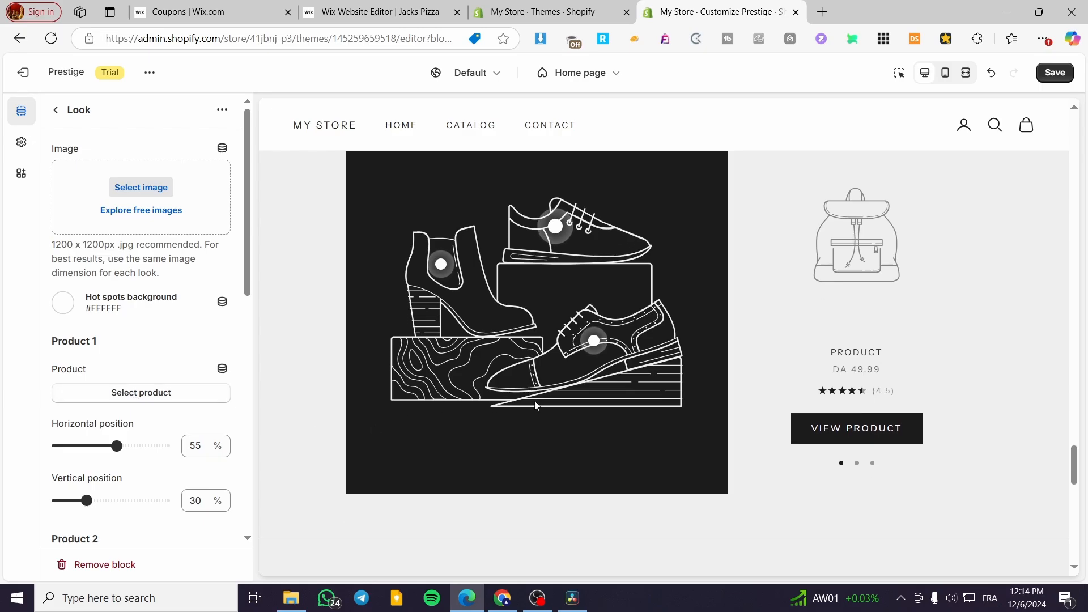
scroll(136, 385, down, 2)
scroll(142, 363, down, 5)
scroll(114, 255, up, 7)
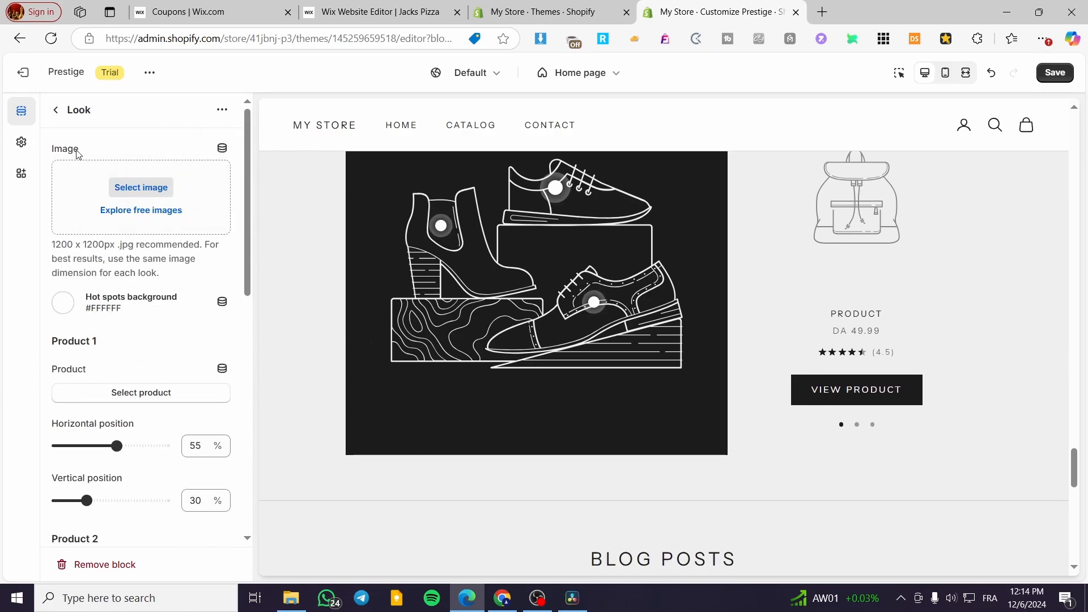
click(55, 109)
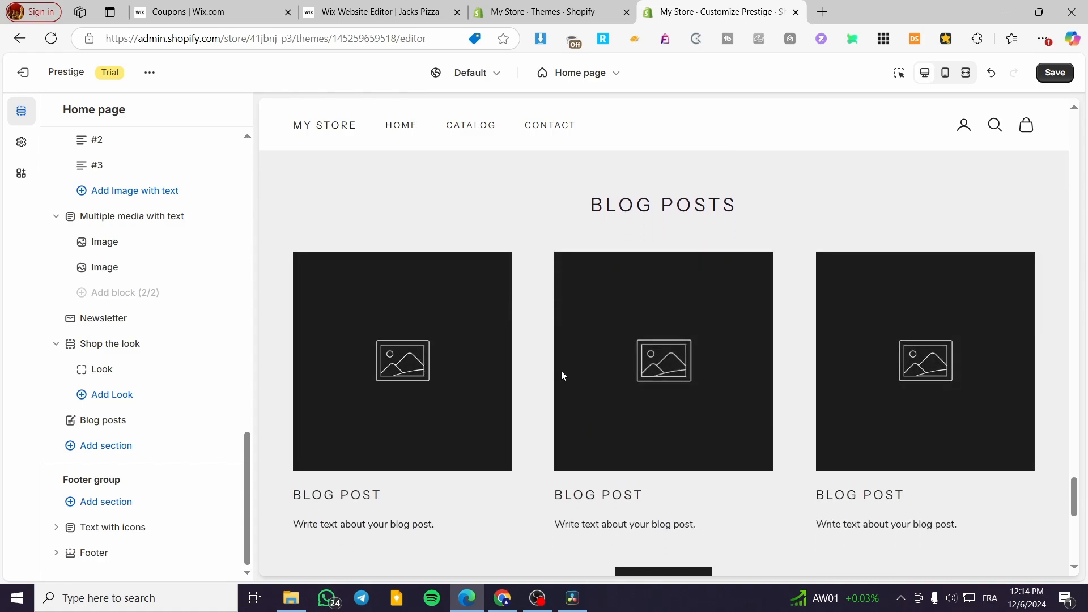
- Examine the Blog posts section, the text with icons row and the footer in the home page preview
scroll(1025, 399, down, 2)
scroll(793, 380, up, 2)
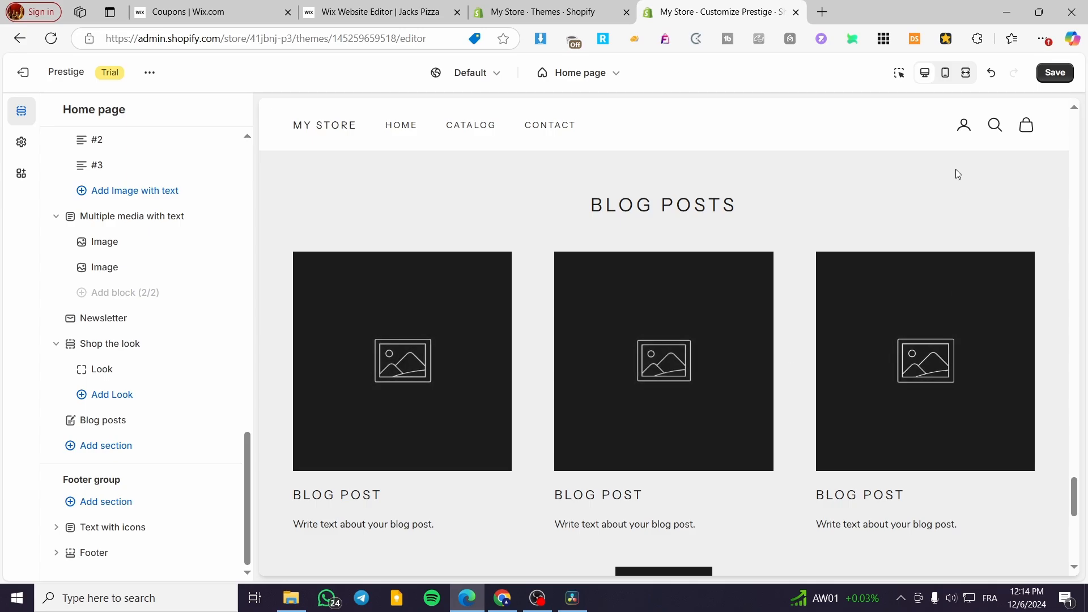
scroll(956, 172, down, 2)
scroll(793, 261, down, 2)
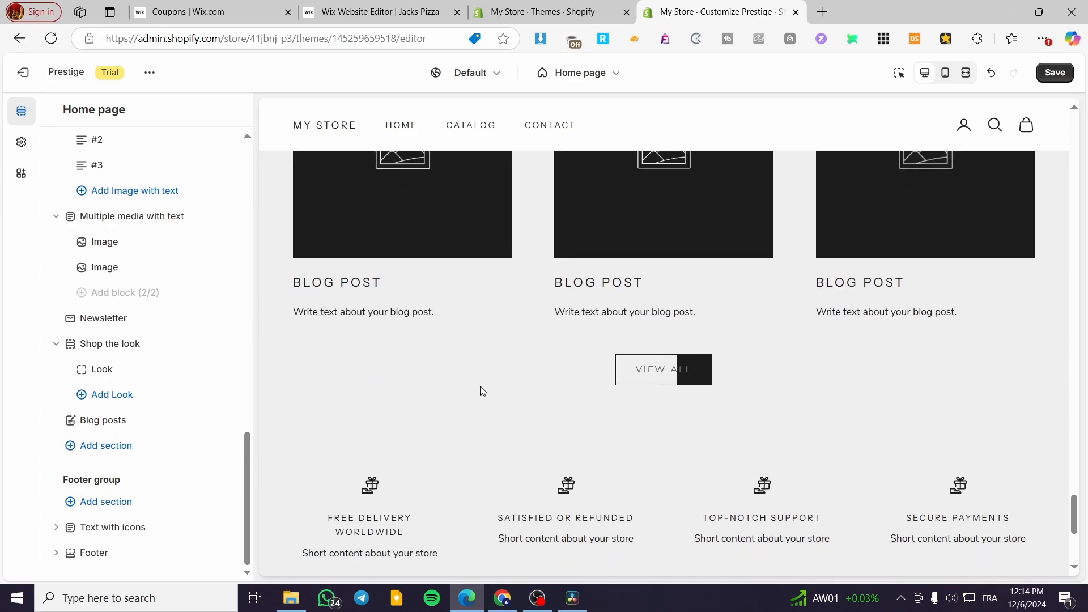
scroll(454, 385, up, 1)
scroll(457, 389, down, 1)
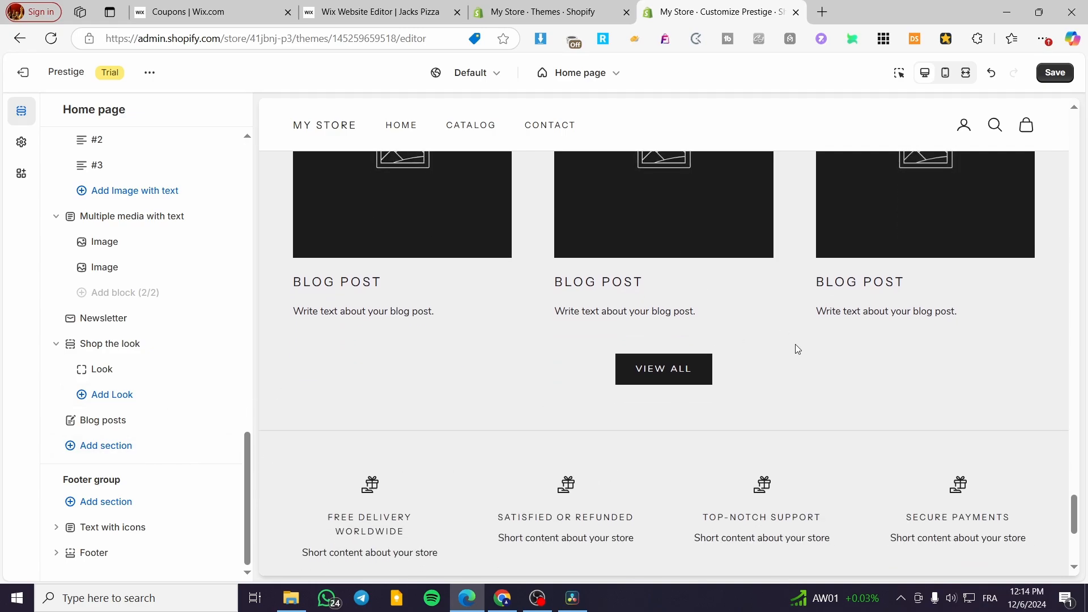
scroll(795, 346, down, 1)
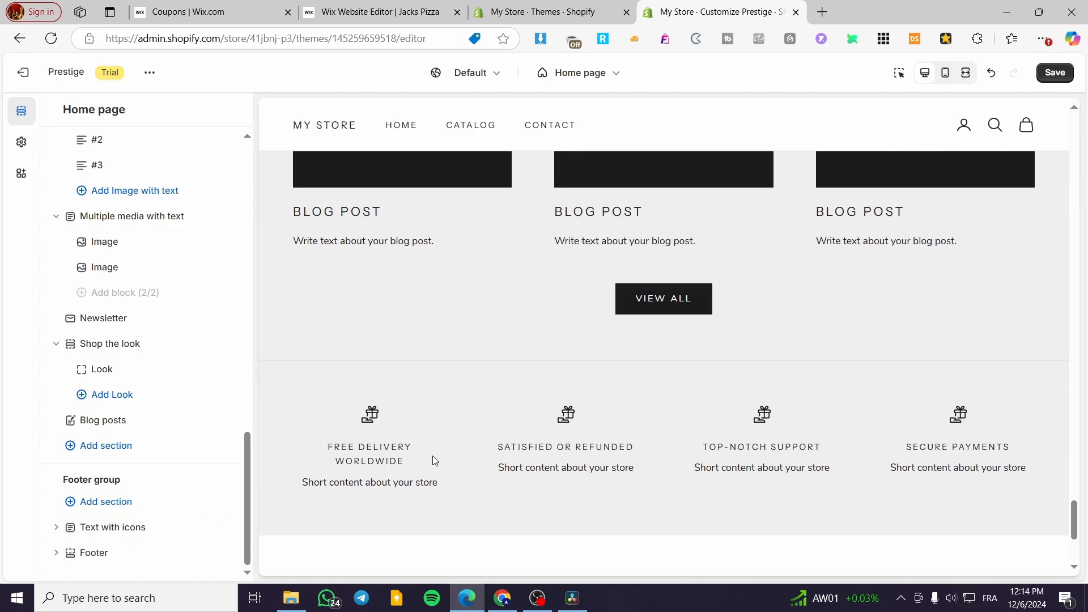
scroll(433, 460, down, 3)
scroll(357, 349, up, 1)
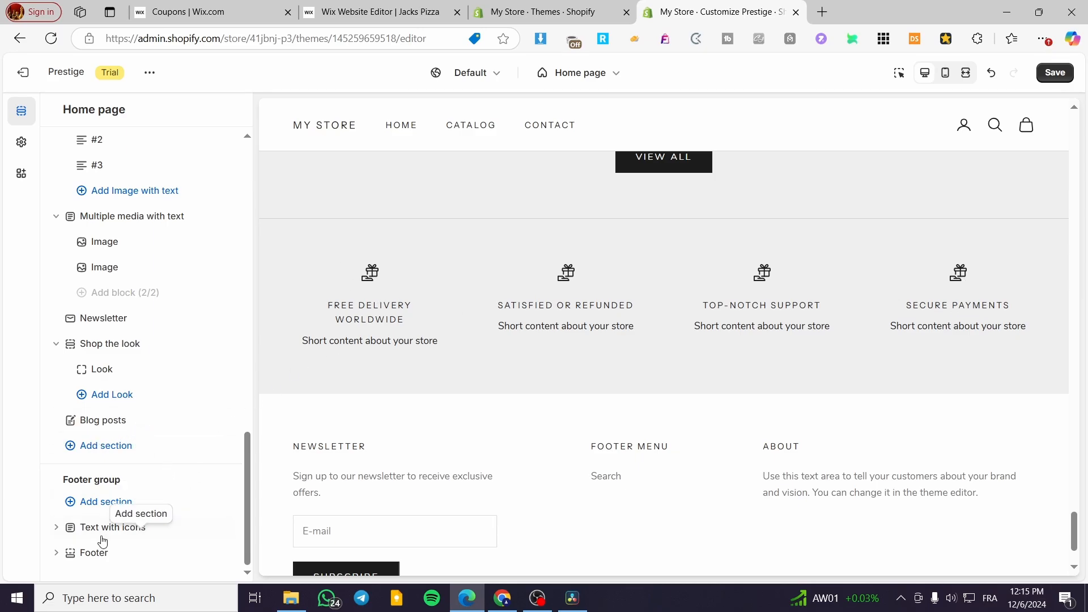
- Review the color scheme, border and alignment settings of the footer group's Text with icons section, and return to the list
click(141, 539)
click(111, 530)
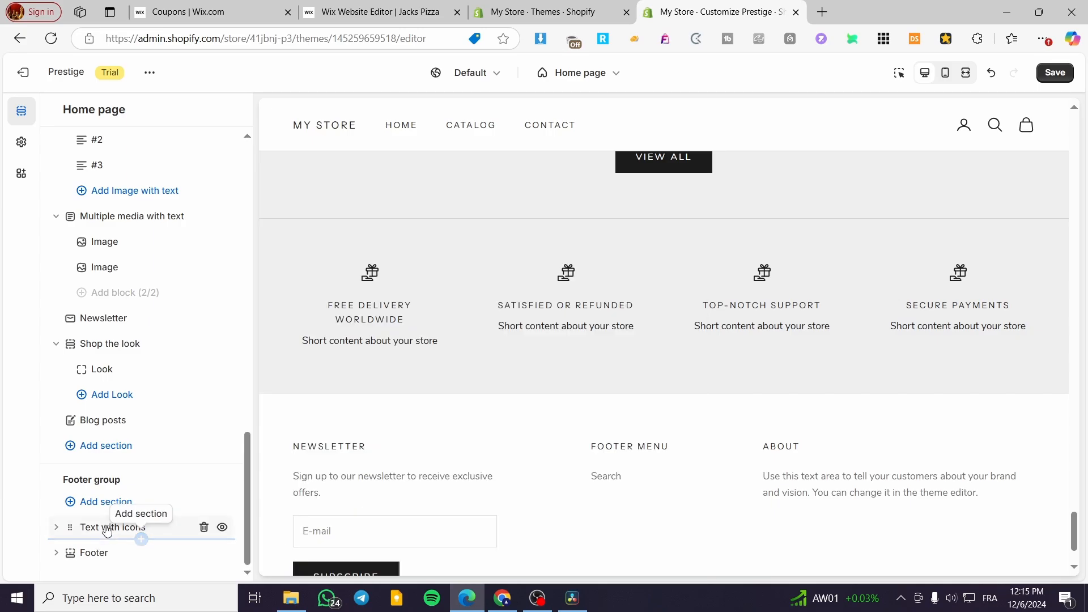
click(104, 529)
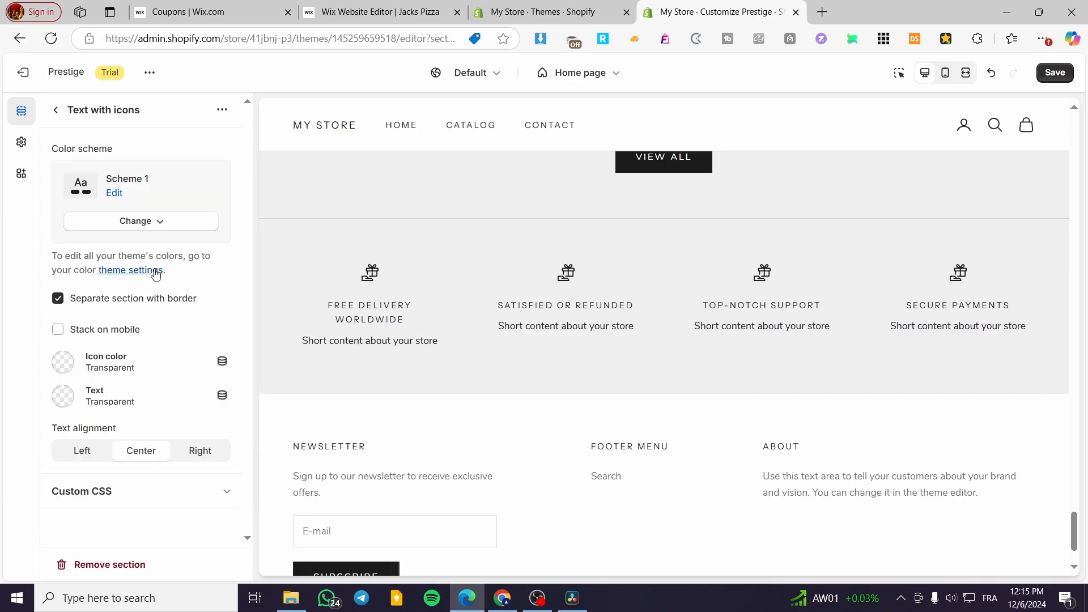
click(56, 109)
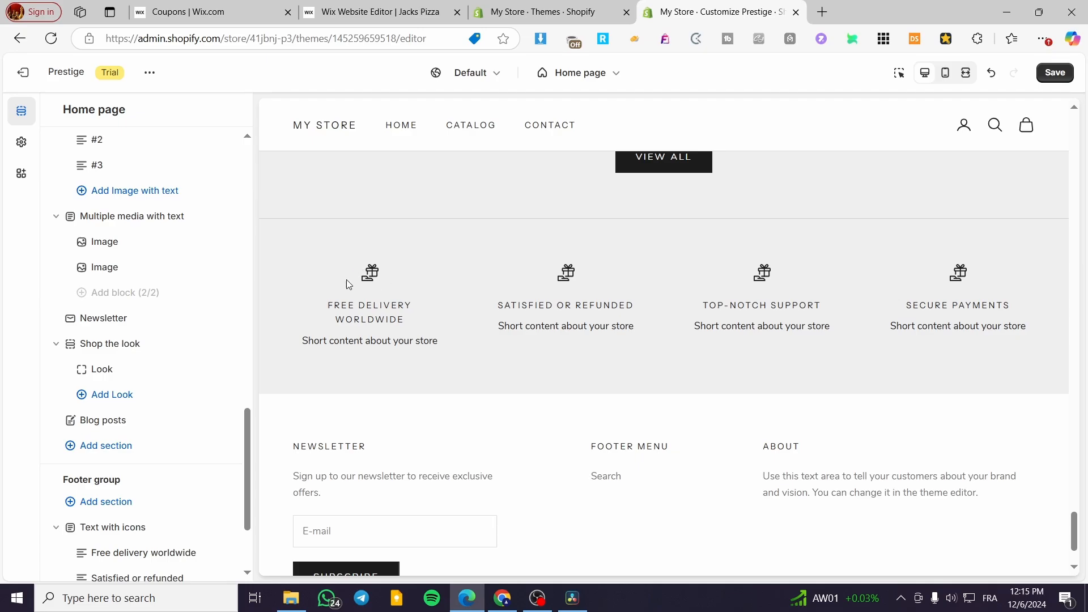
- Set the icon of the Free delivery worldwide block to Box and return to the section list
scroll(411, 327, down, 2)
scroll(373, 175, up, 4)
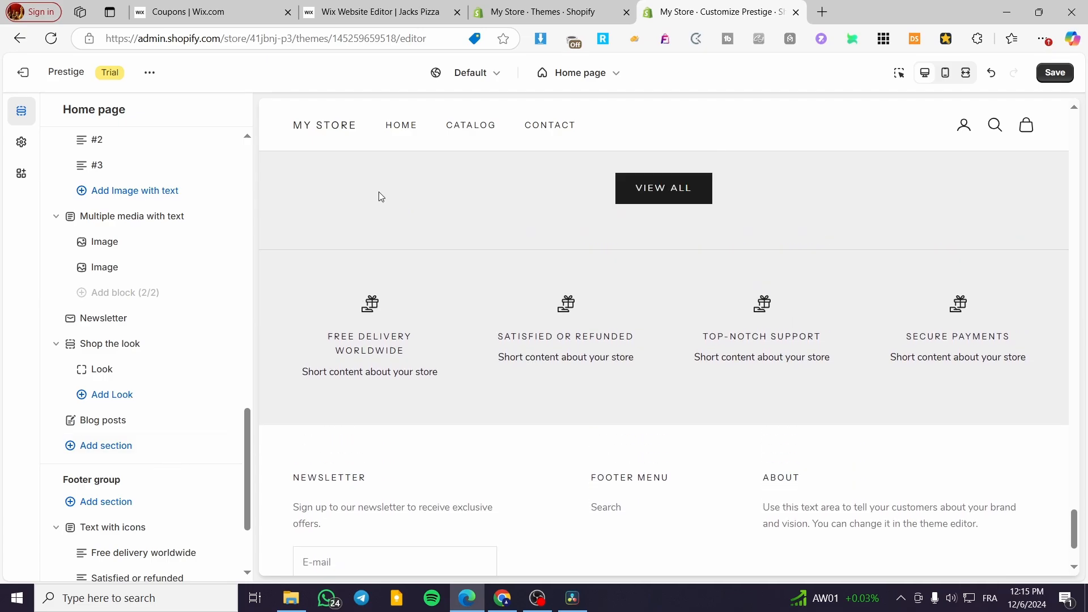
scroll(149, 459, down, 3)
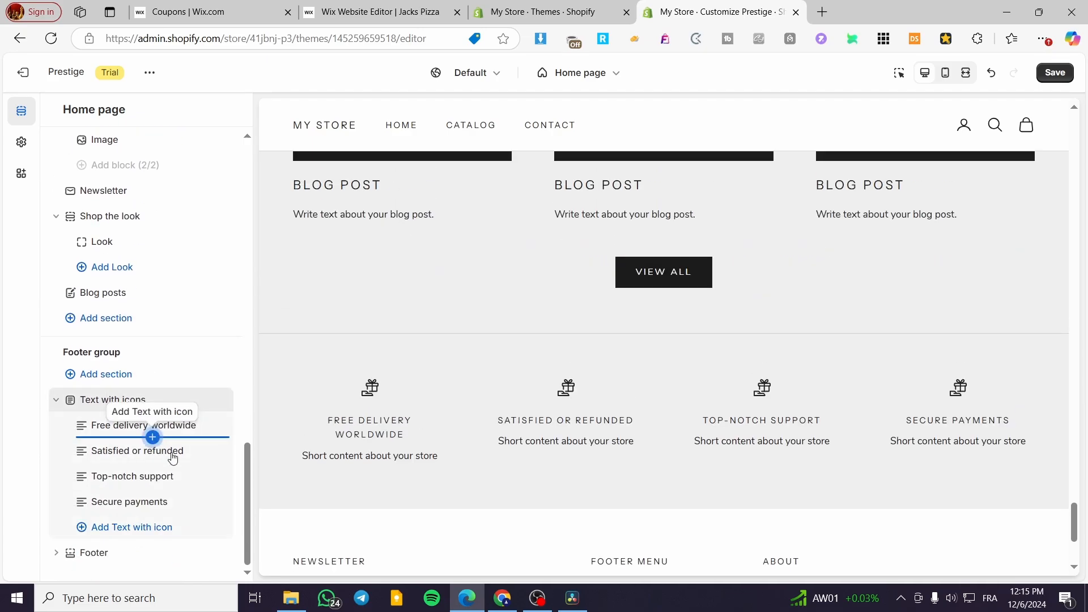
click(107, 431)
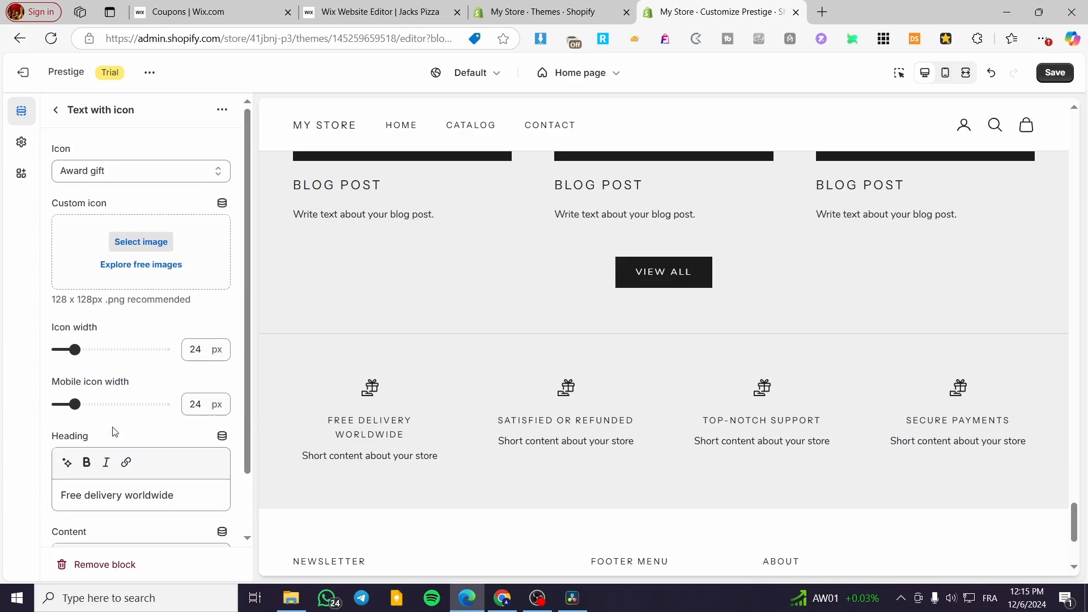
click(147, 176)
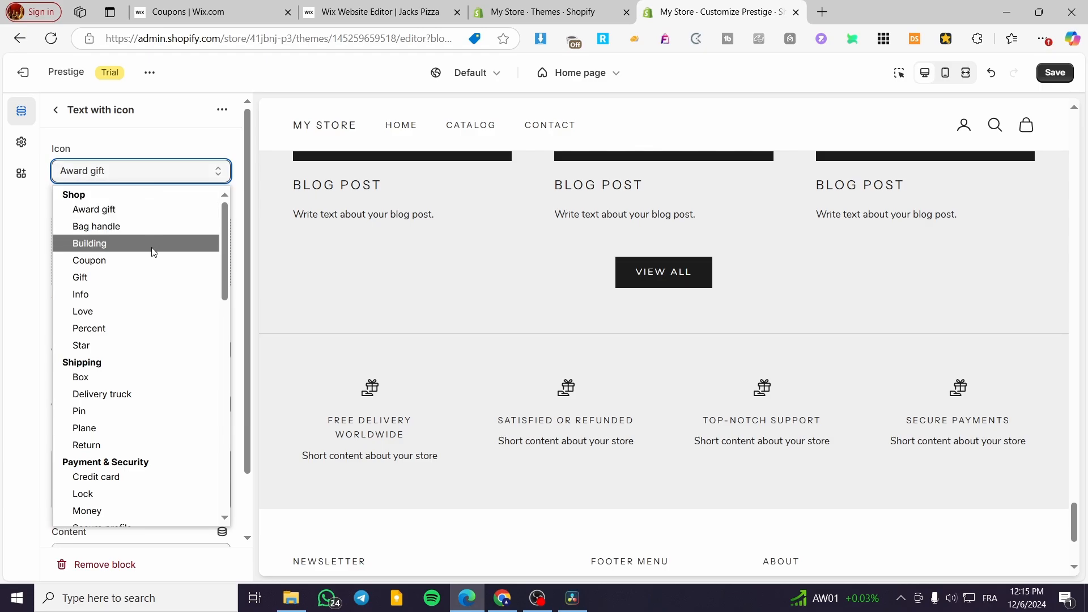
click(179, 376)
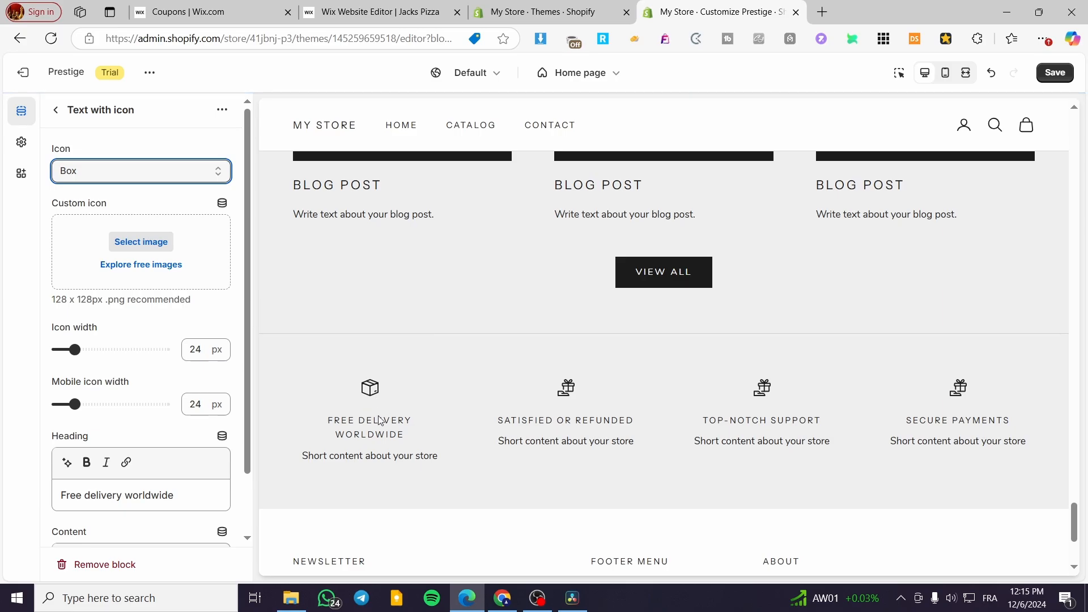
click(58, 112)
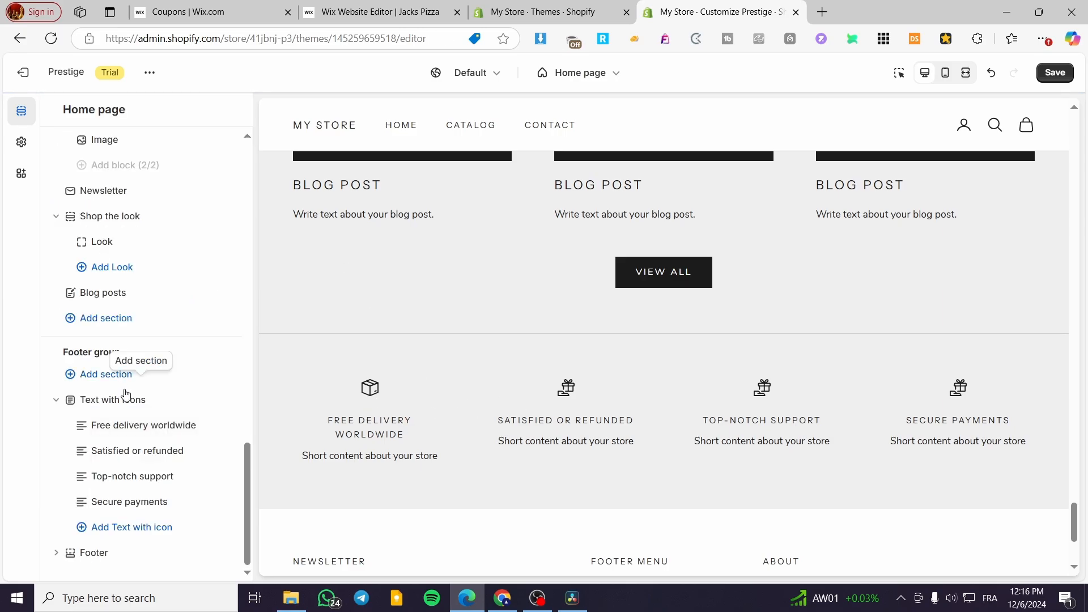
- Set the icon of the Satisfied or refunded block to Star and return to the section list
click(143, 452)
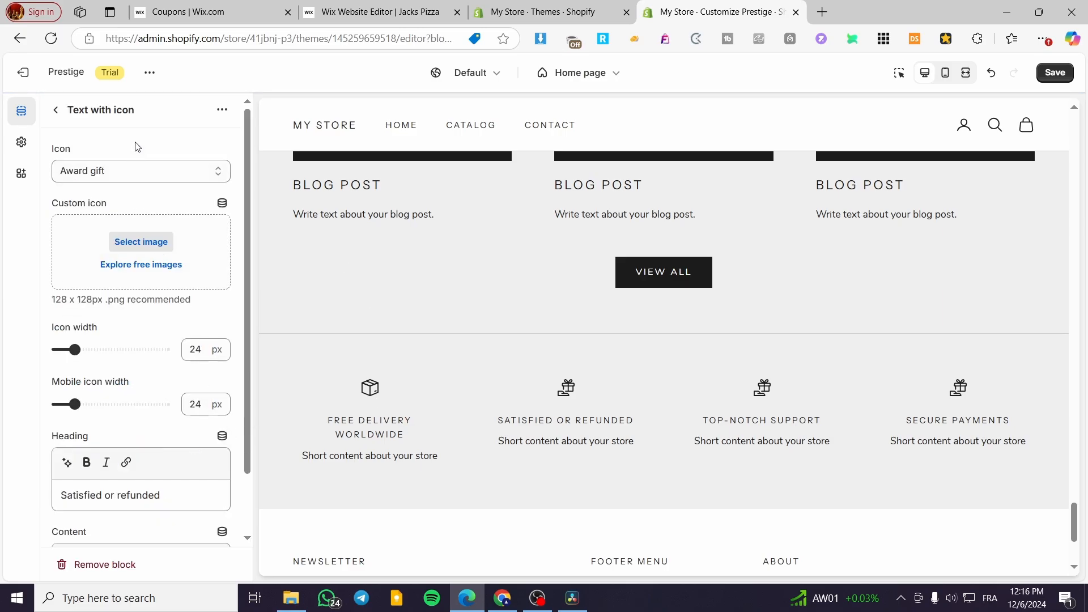
click(142, 173)
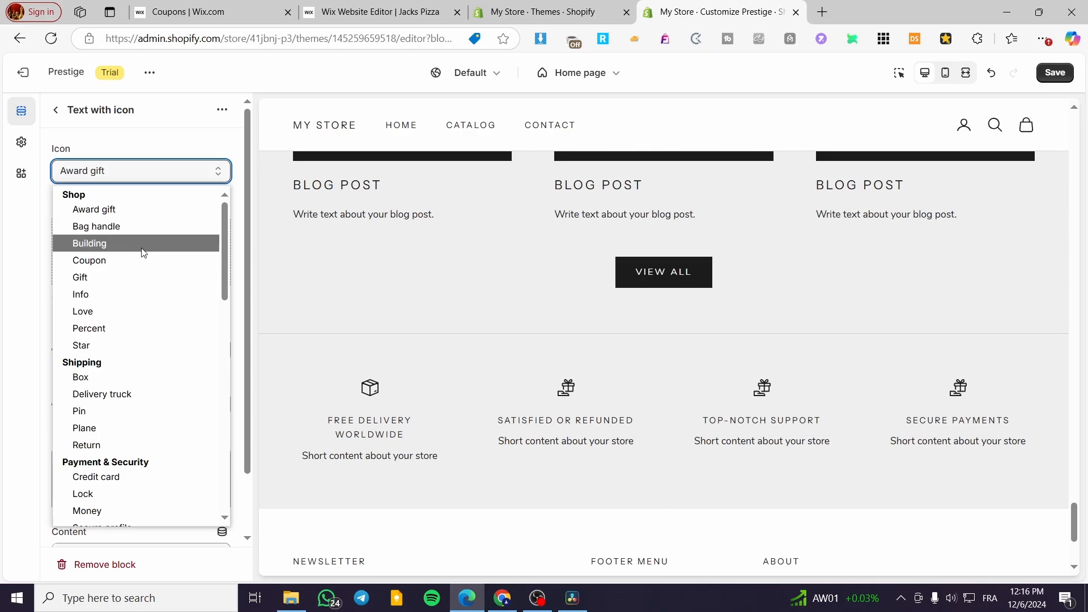
click(141, 345)
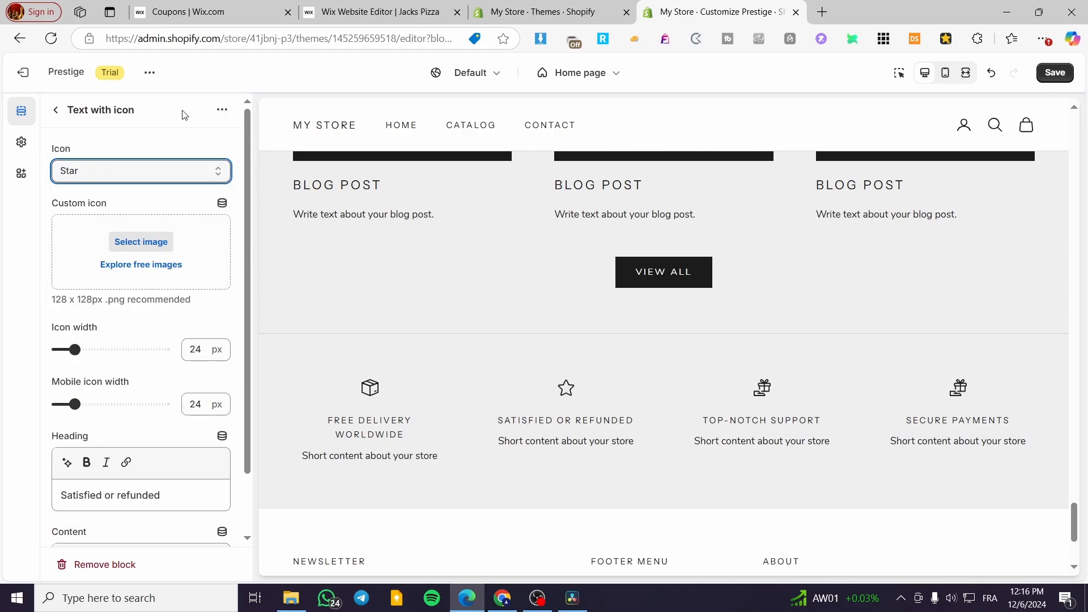
click(56, 110)
scroll(754, 469, down, 4)
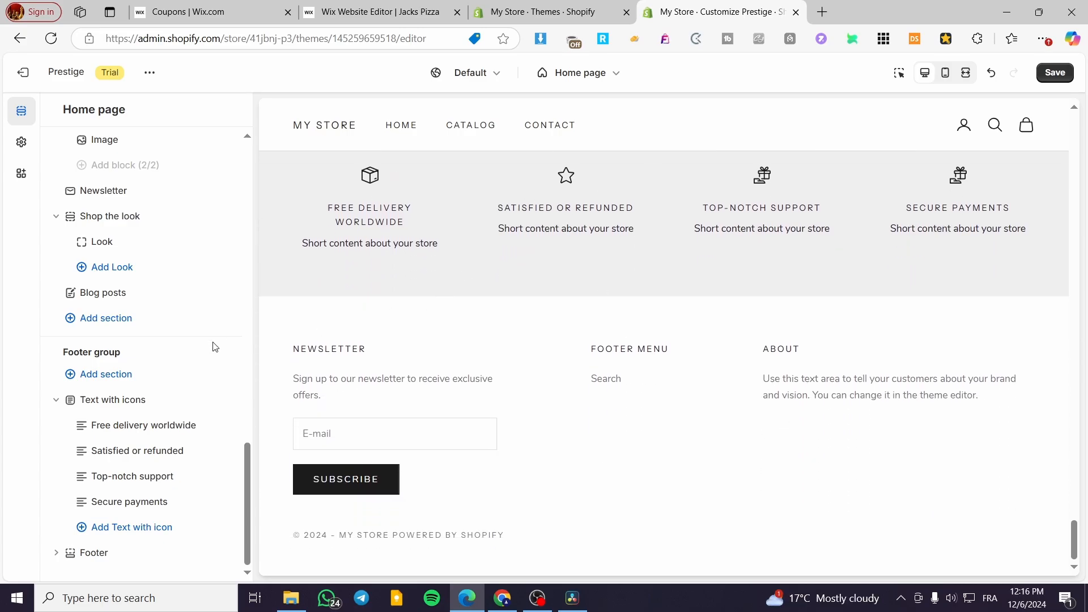
- Look at the Top-notch support block's settings, then look through the home page section list down to the footer group
click(138, 477)
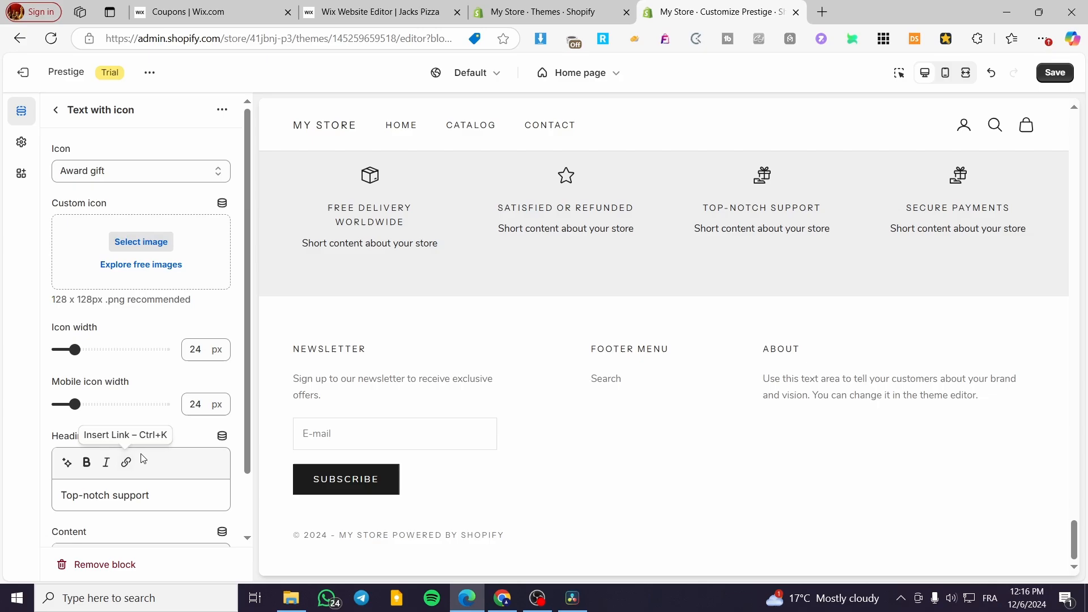
click(56, 110)
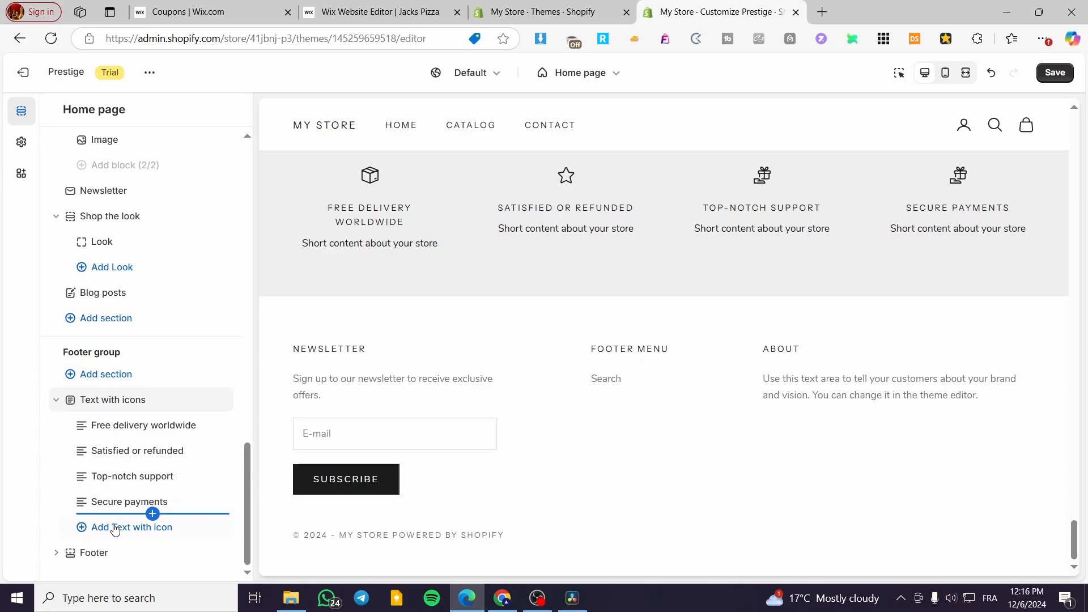
scroll(194, 515, up, 8)
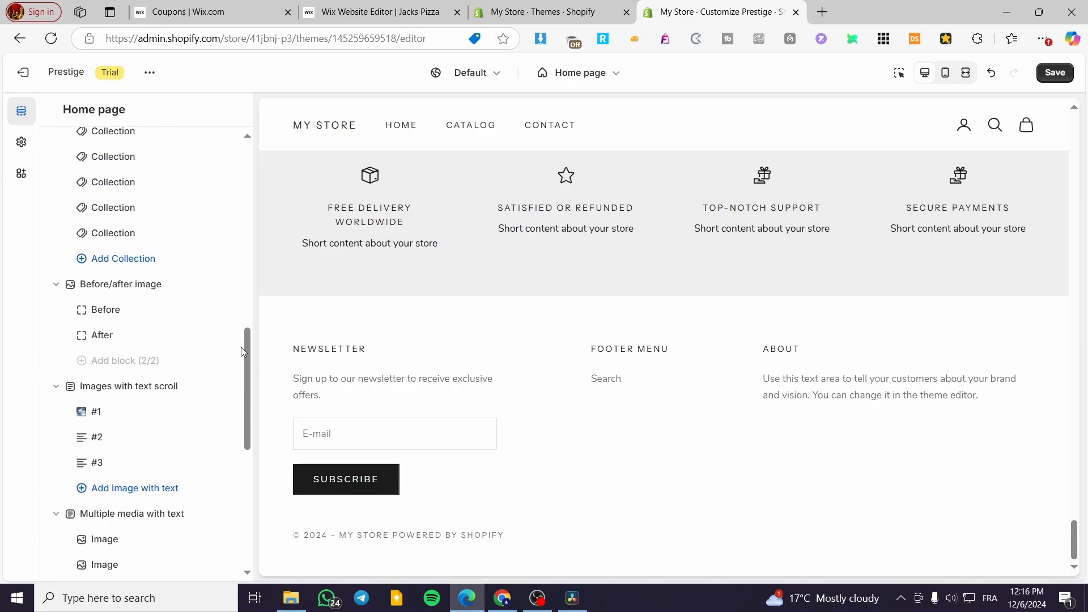
drag(242, 351, 248, 481)
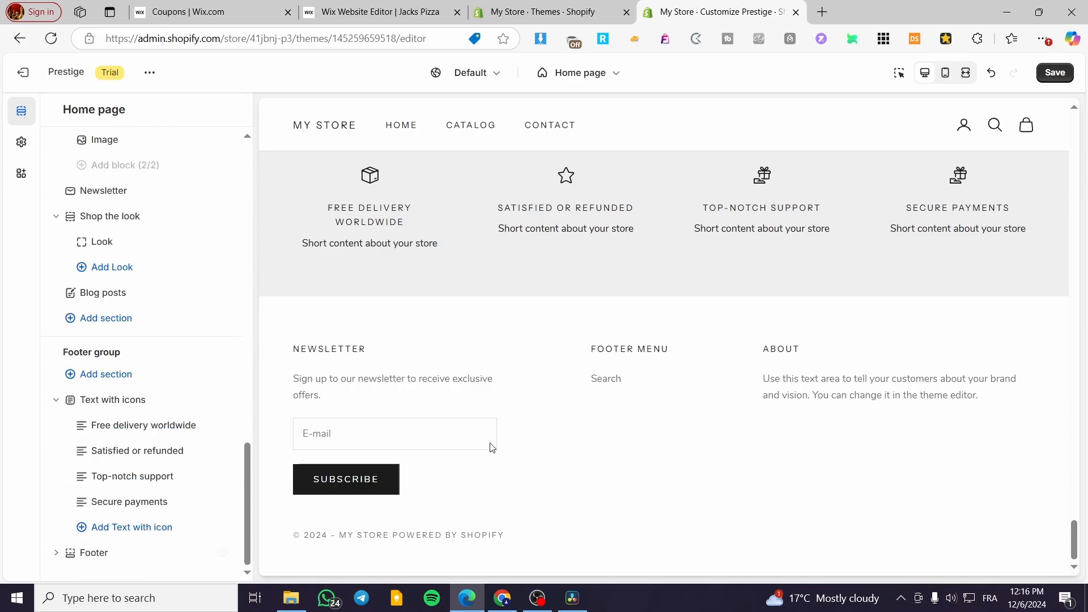
- Review the Footer section's settings and the home page preview up to the slideshow, and return to the section list
click(108, 553)
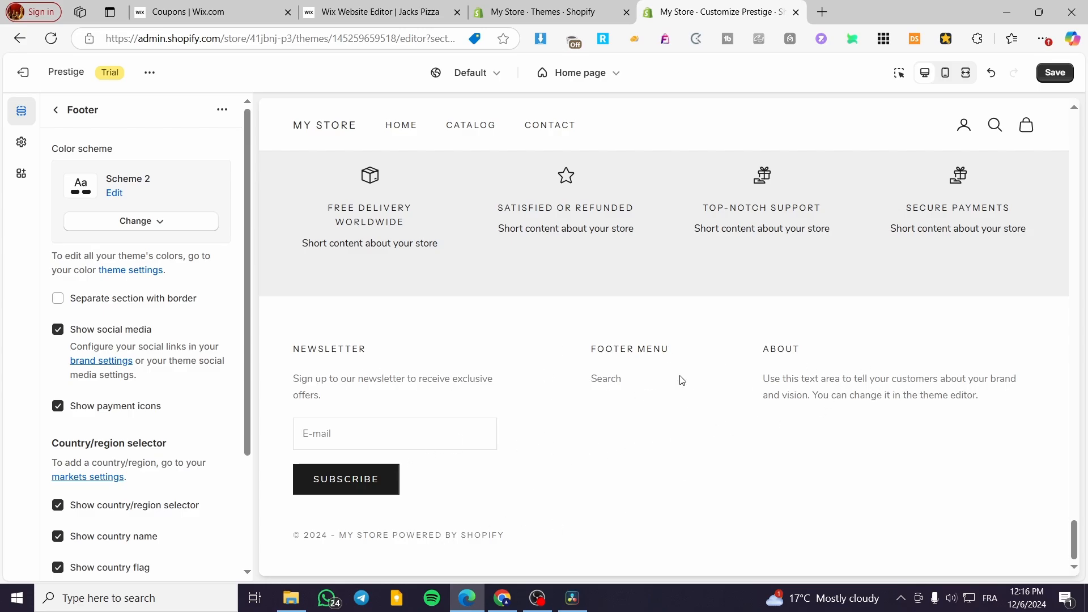
scroll(300, 371, up, 15)
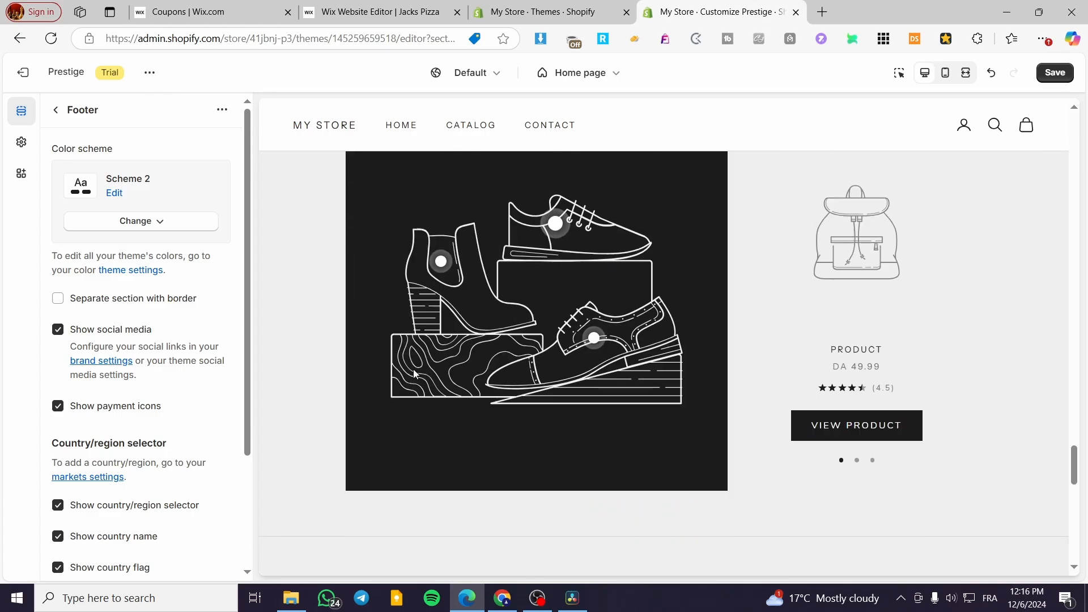
scroll(416, 375, up, 5)
drag(1076, 377, 1085, 99)
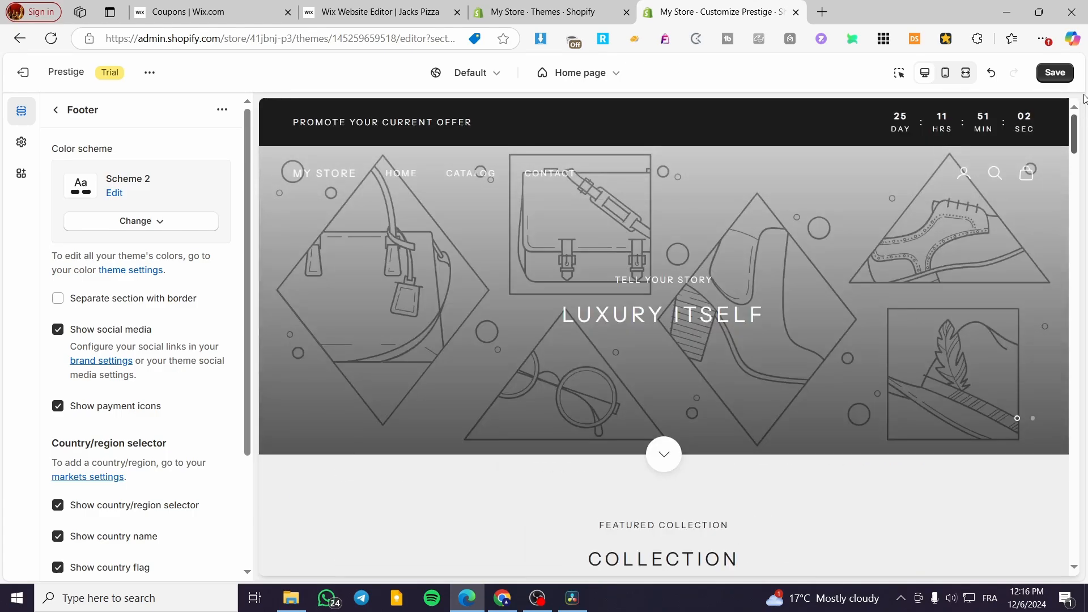
click(56, 113)
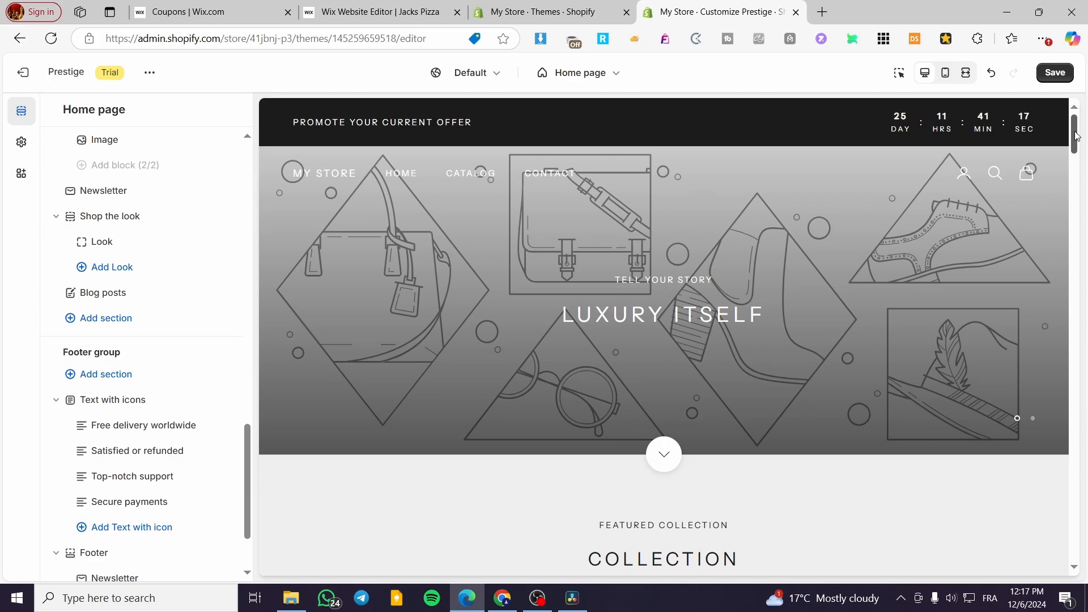
- Check the featured collection, multi-column section and first slideshow slide in the preview, and save the theme customizations
scroll(954, 139, down, 5)
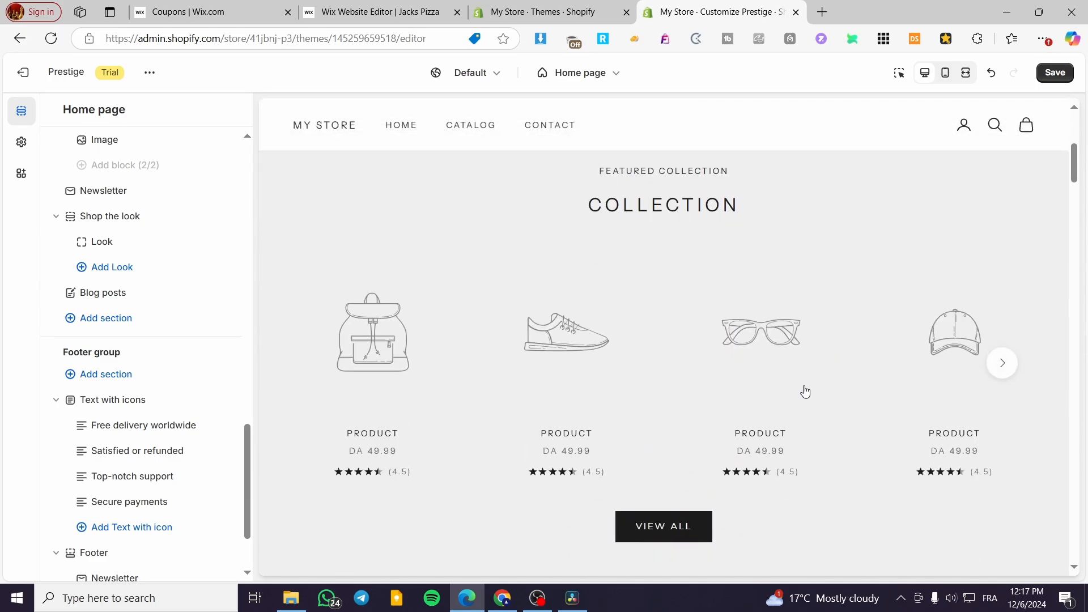
scroll(606, 467, down, 3)
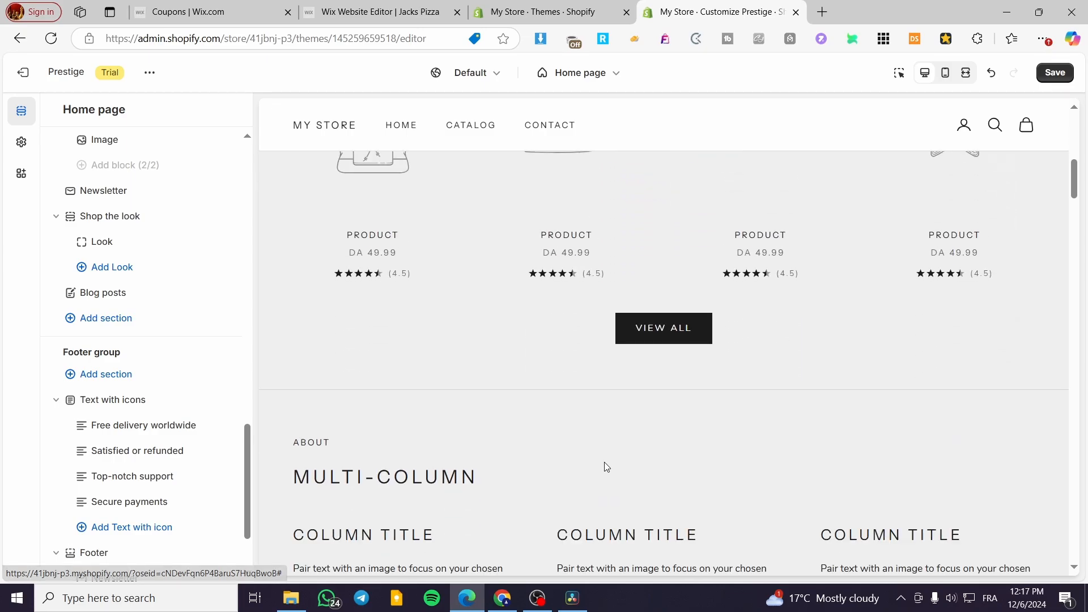
scroll(583, 382, up, 10)
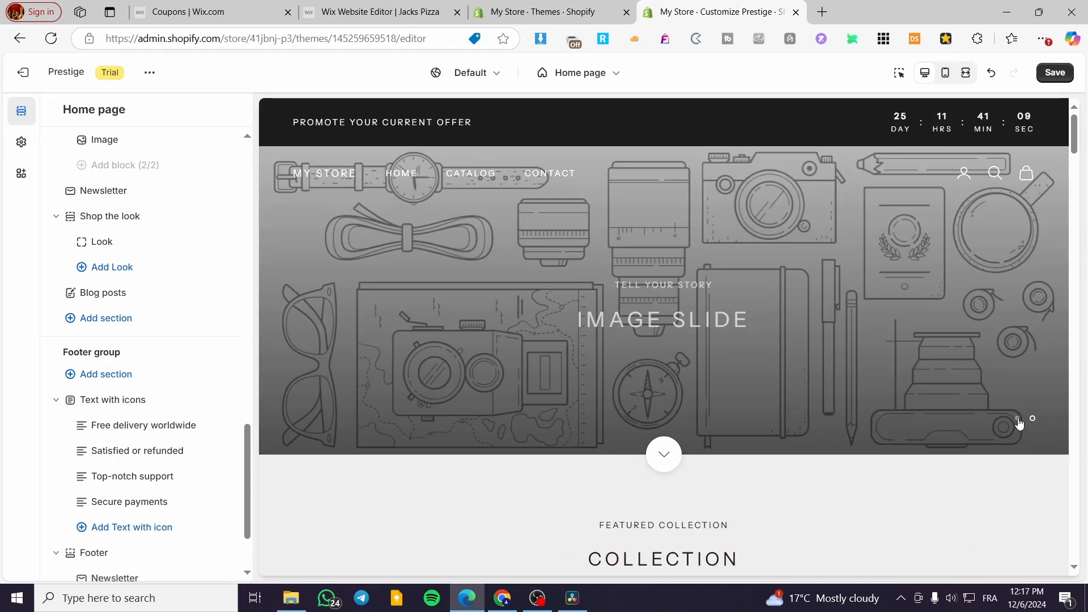
click(1018, 420)
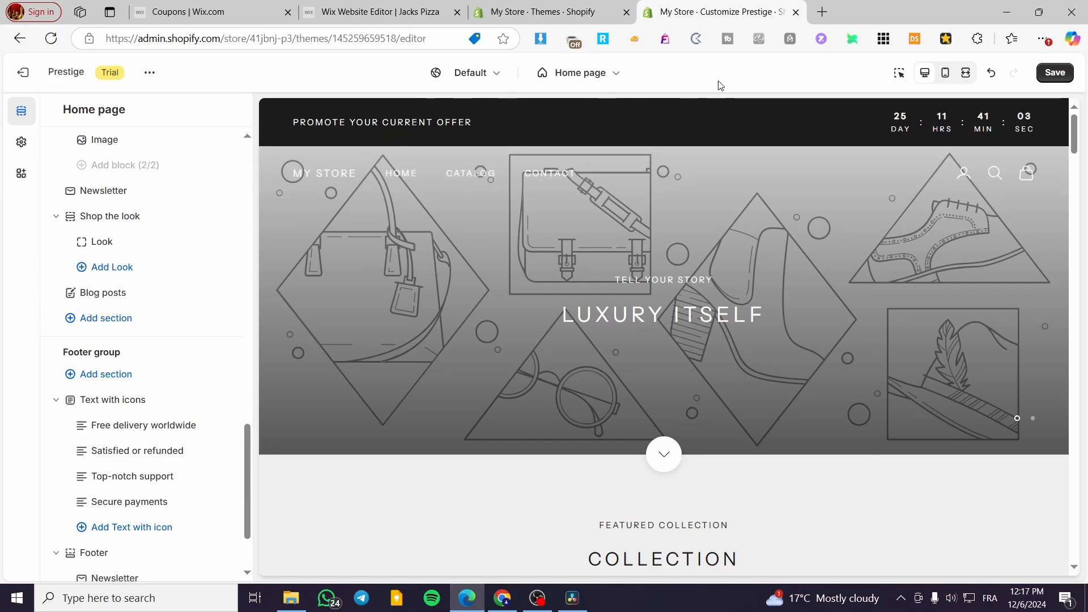
click(1072, 80)
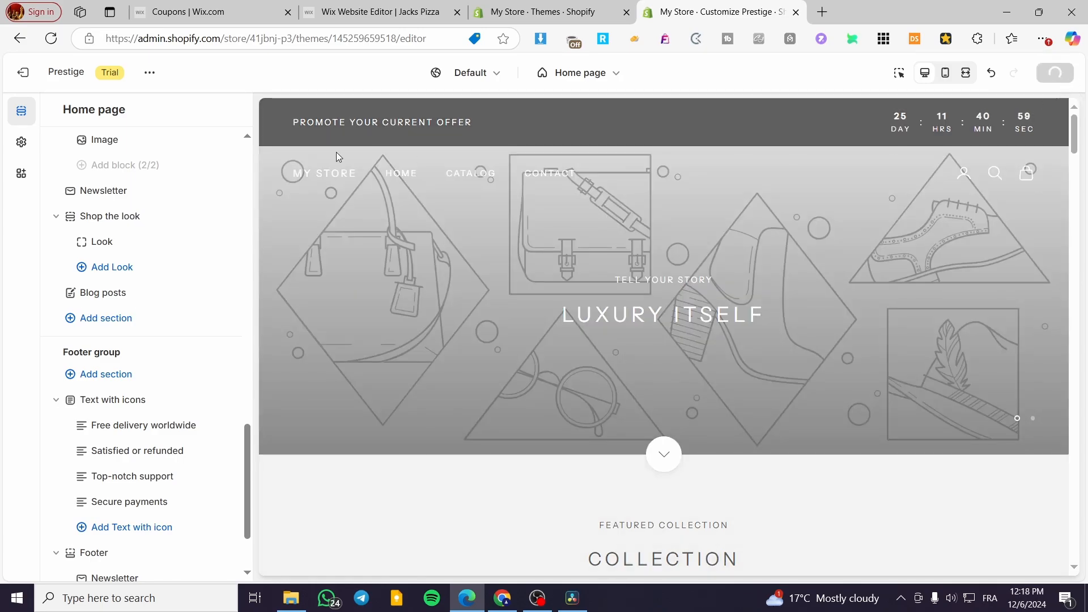